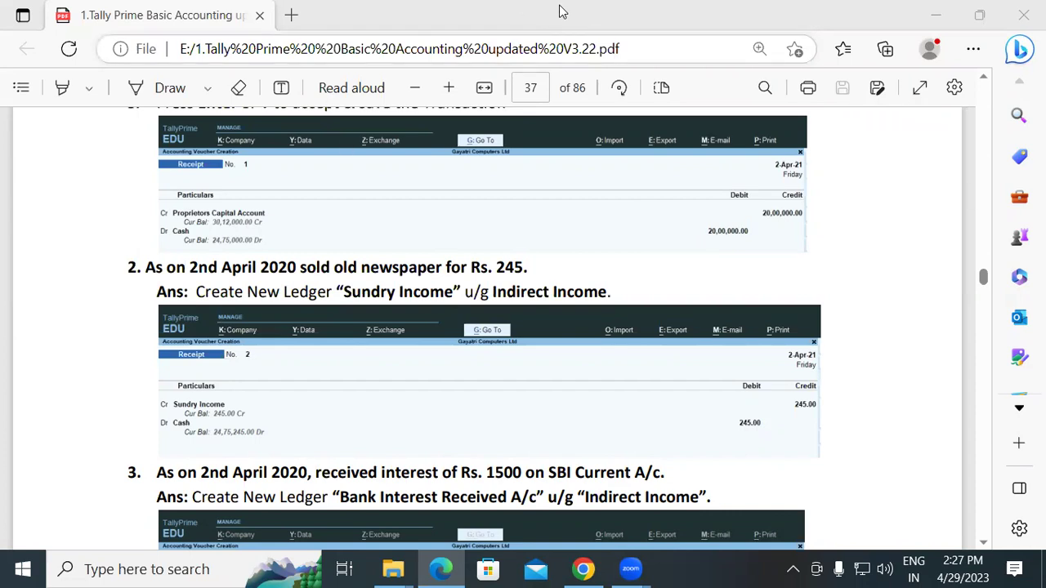
Review the Lab Practices 03 closing stock table of Gayatri Computers on page 33 of the PDF.
{"action": "scroll", "coordinate": [548, 217], "scroll_direction": "up", "scroll_amount": 10}
{"action": "scroll", "coordinate": [548, 219], "scroll_direction": "up", "scroll_amount": 15}
{"action": "scroll", "coordinate": [549, 219], "scroll_direction": "up", "scroll_amount": 15}
{"action": "scroll", "coordinate": [548, 218], "scroll_direction": "up", "scroll_amount": 10}
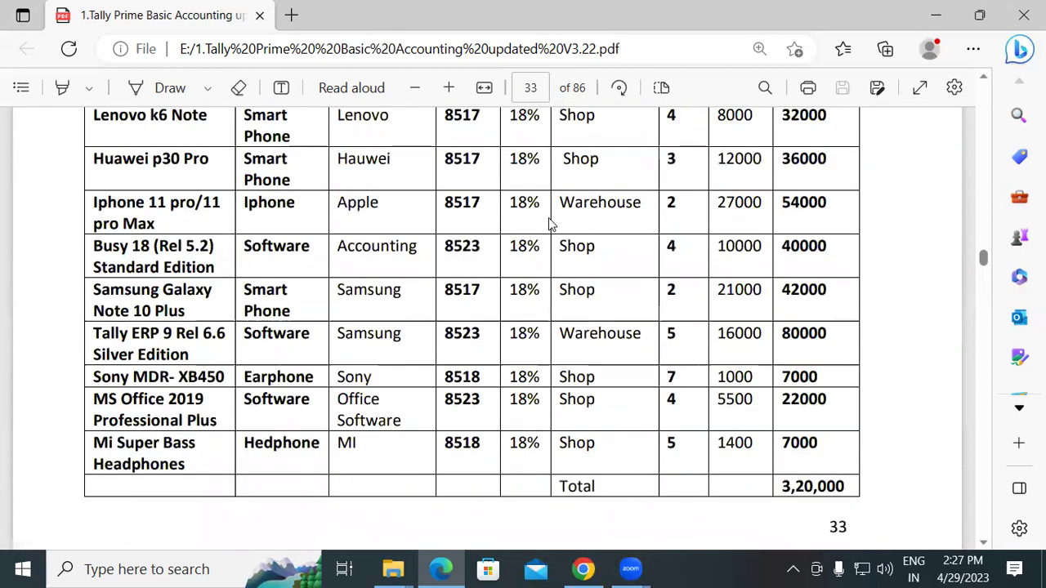
{"action": "scroll", "coordinate": [549, 223], "scroll_direction": "up", "scroll_amount": 3}
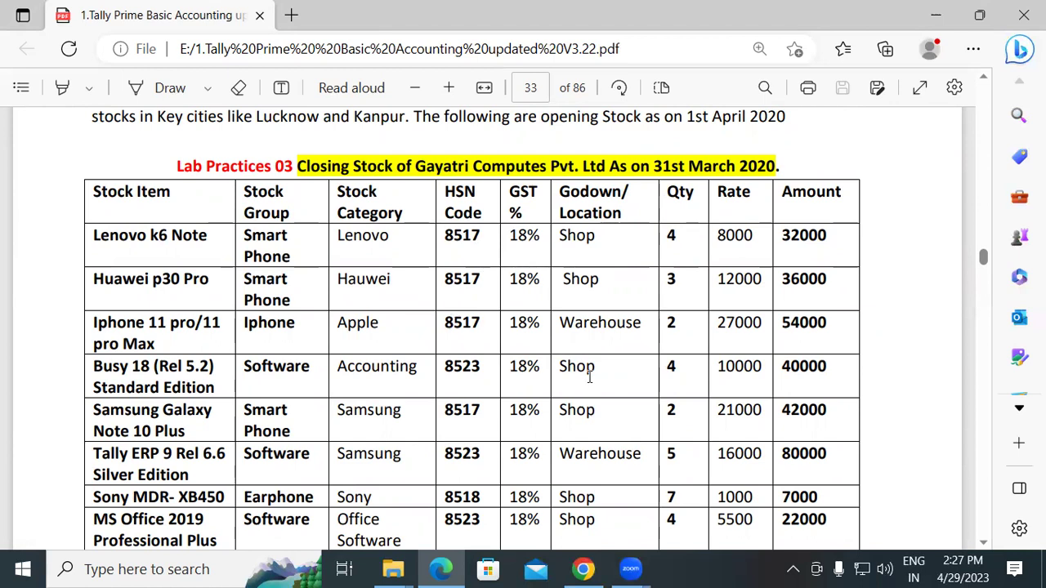
Clear the open windows from the desktop and launch TallyPrime in Educational Mode.
{"action": "key", "text": "super"}
{"action": "key", "text": "super"}
{"action": "left_click", "coordinate": [936, 15]}
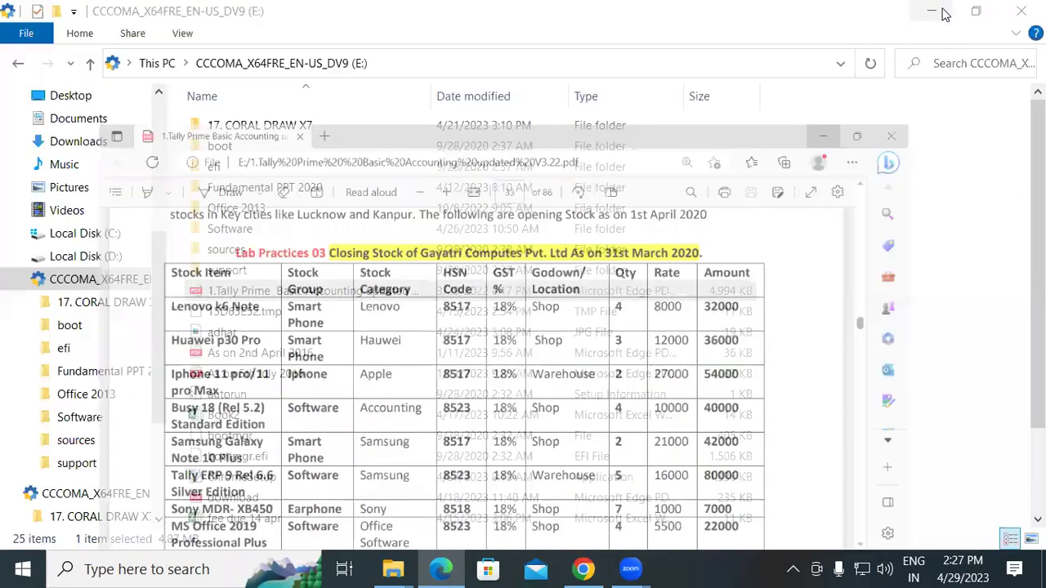
{"action": "left_click", "coordinate": [1021, 11]}
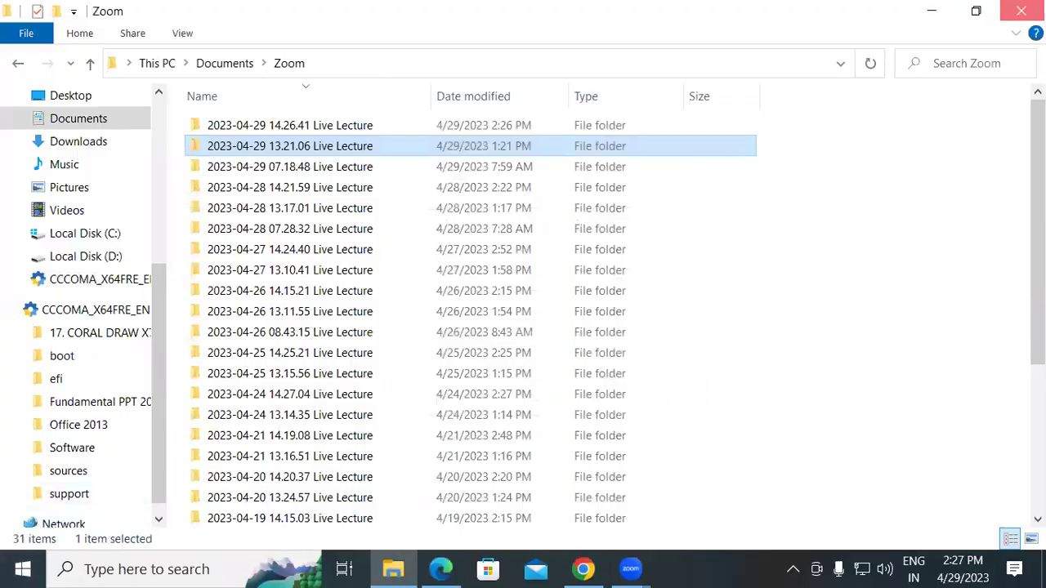
{"action": "left_click", "coordinate": [1021, 11]}
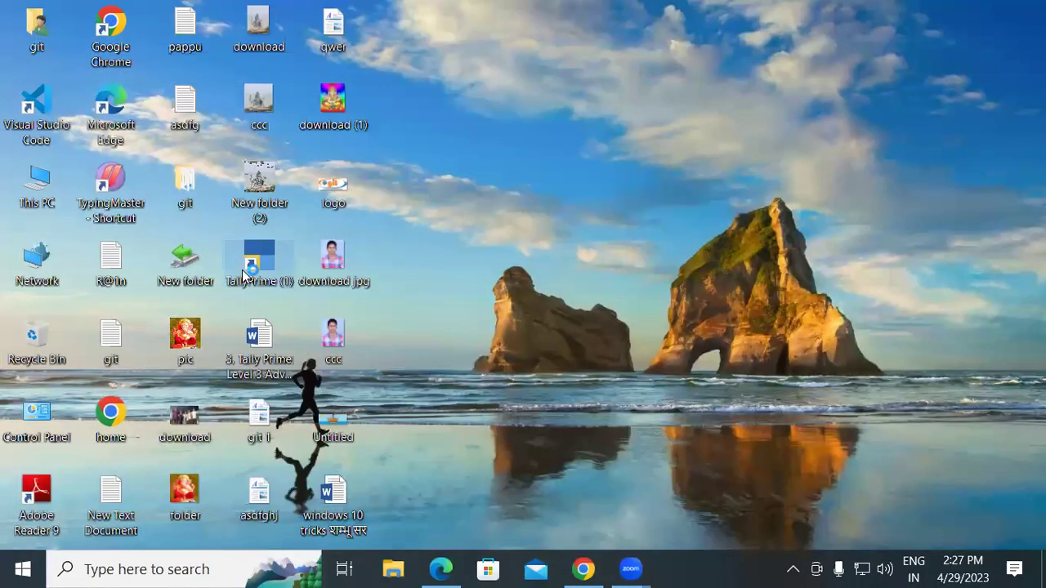
{"action": "double_click", "coordinate": [237, 270]}
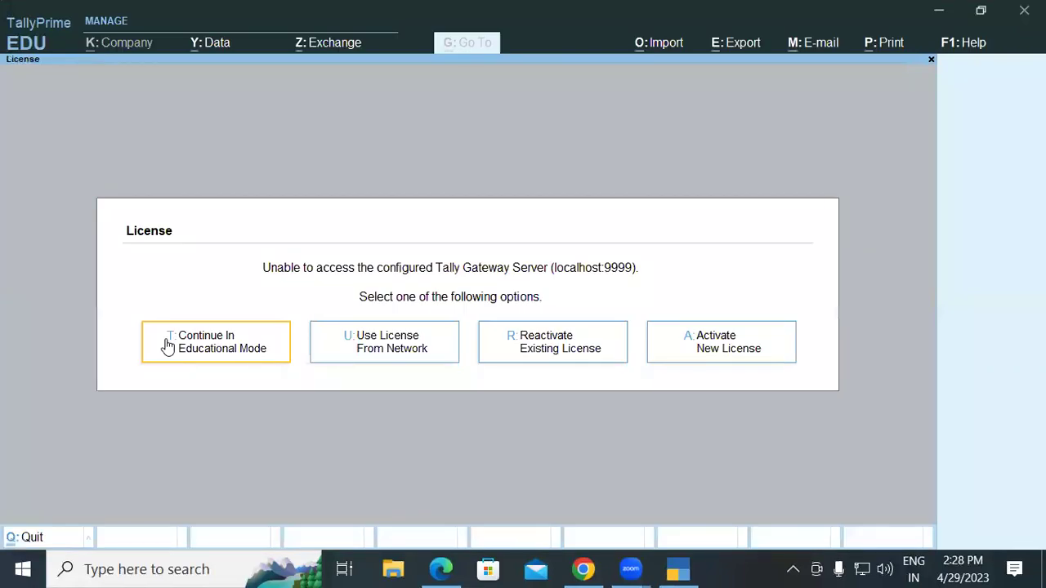
{"action": "left_click", "coordinate": [220, 346]}
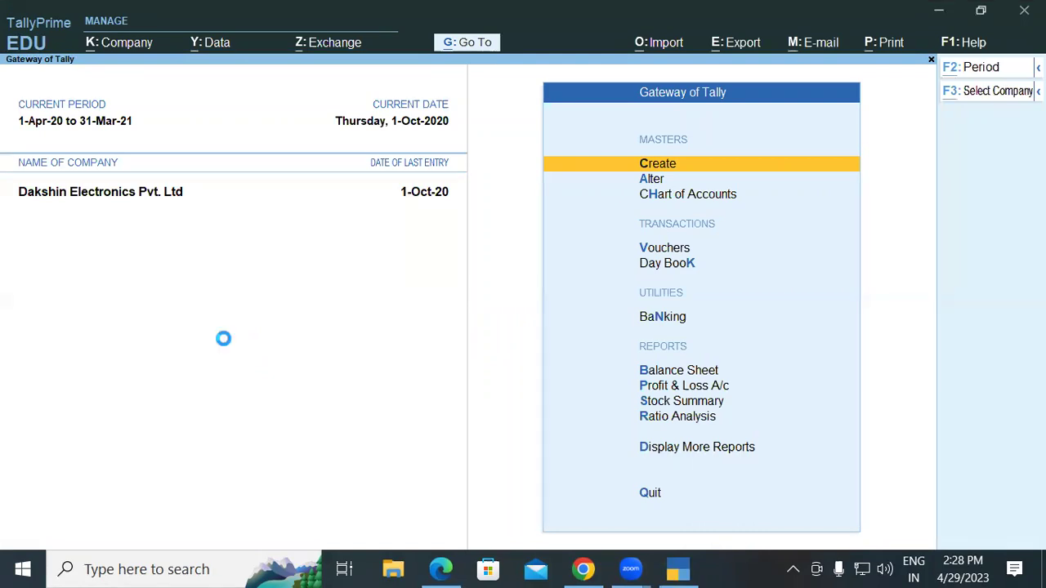
Start selecting another company and browse to drive D:\ as the data location.
{"action": "key", "text": "F3"}
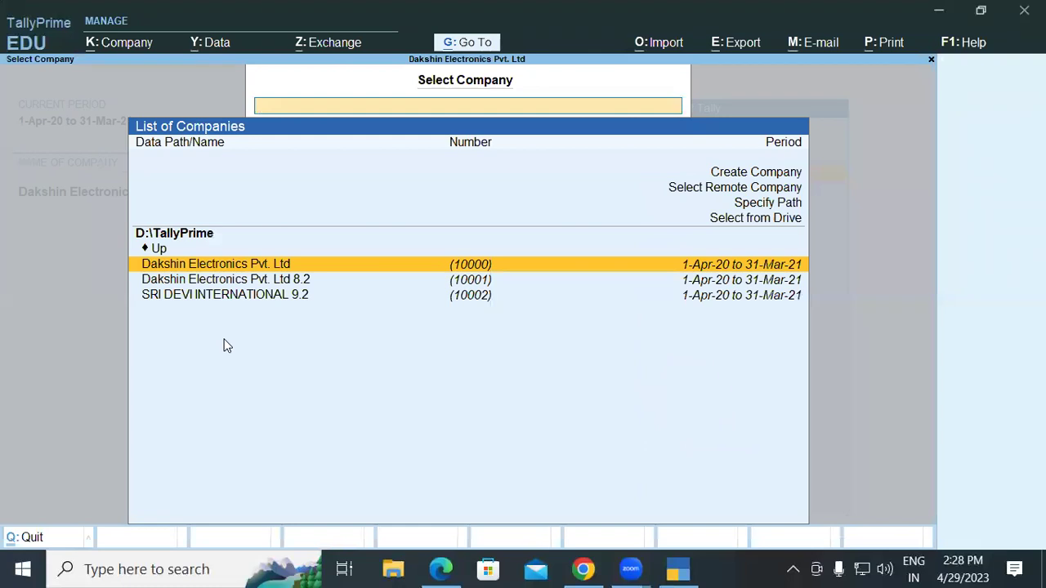
{"action": "key", "text": "Up"}
{"action": "key", "text": "Up"}
{"action": "key", "text": "Up"}
{"action": "key", "text": "Return"}
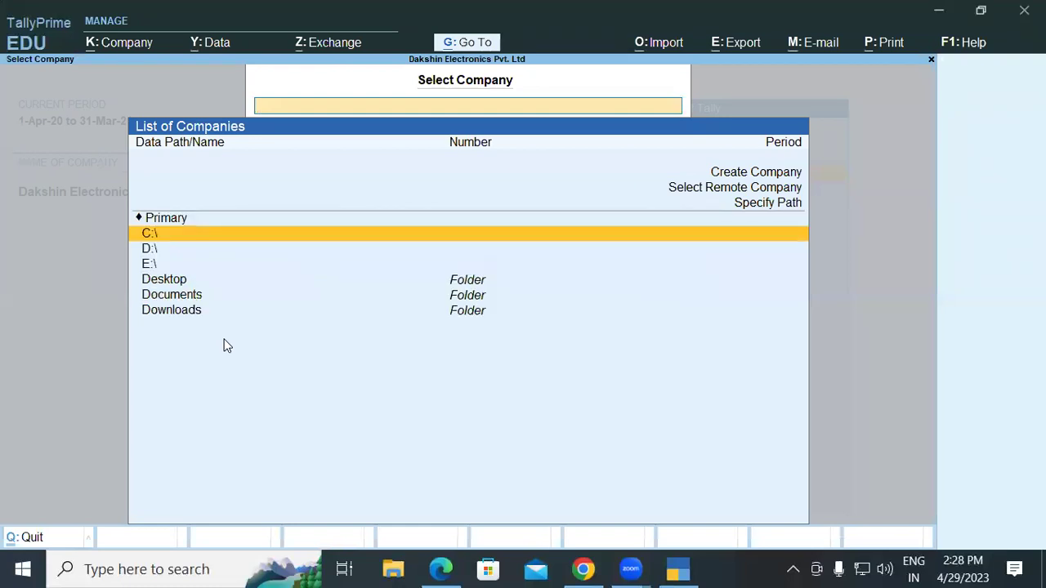
{"action": "key", "text": "Down"}
{"action": "key", "text": "Return"}
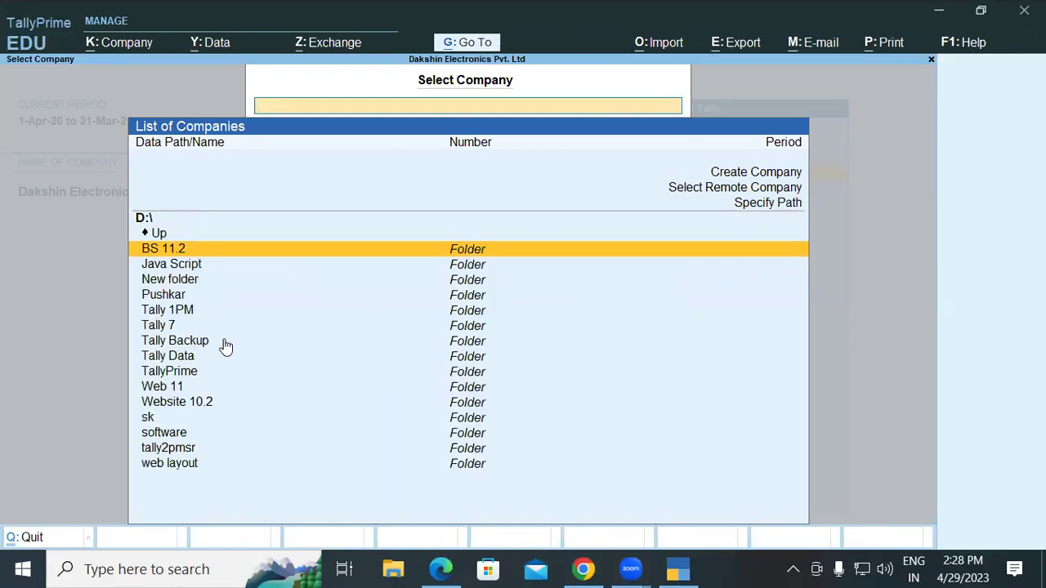
Load the company Gayatri Computer Ltd from the tally2pmsr folder.
{"action": "key", "text": "Down"}
{"action": "key", "text": "Down"}
{"action": "key", "text": "Down"}
{"action": "key", "text": "Down"}
{"action": "key", "text": "Down"}
{"action": "key", "text": "Down"}
{"action": "key", "text": "Up"}
{"action": "key", "text": "Down"}
{"action": "key", "text": "Down"}
{"action": "key", "text": "Down"}
{"action": "key", "text": "Down"}
{"action": "key", "text": "Down"}
{"action": "key", "text": "Down"}
{"action": "key", "text": "Down"}
{"action": "key", "text": "Down"}
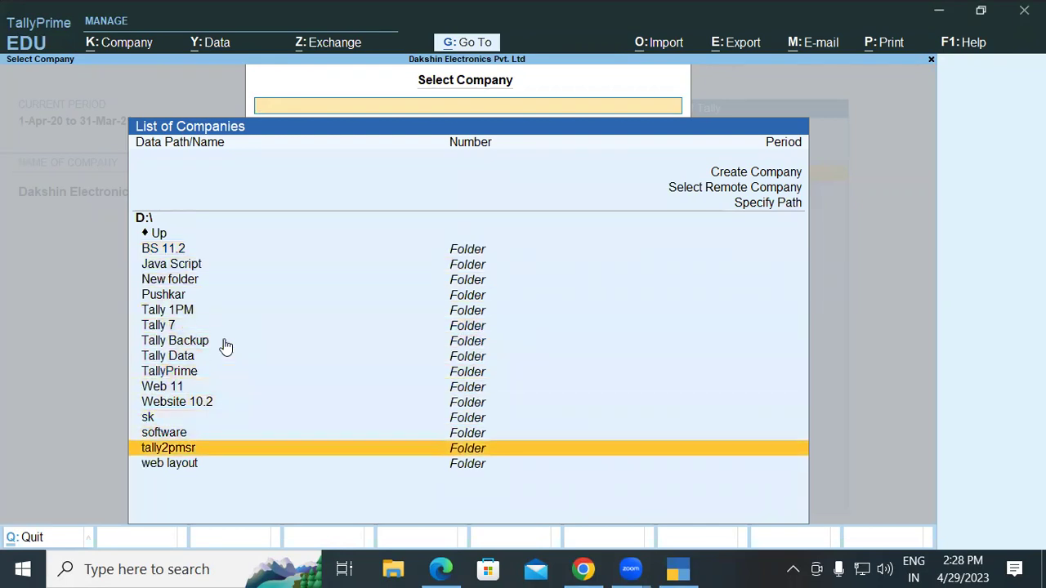
{"action": "key", "text": "Return"}
{"action": "key", "text": "Return"}
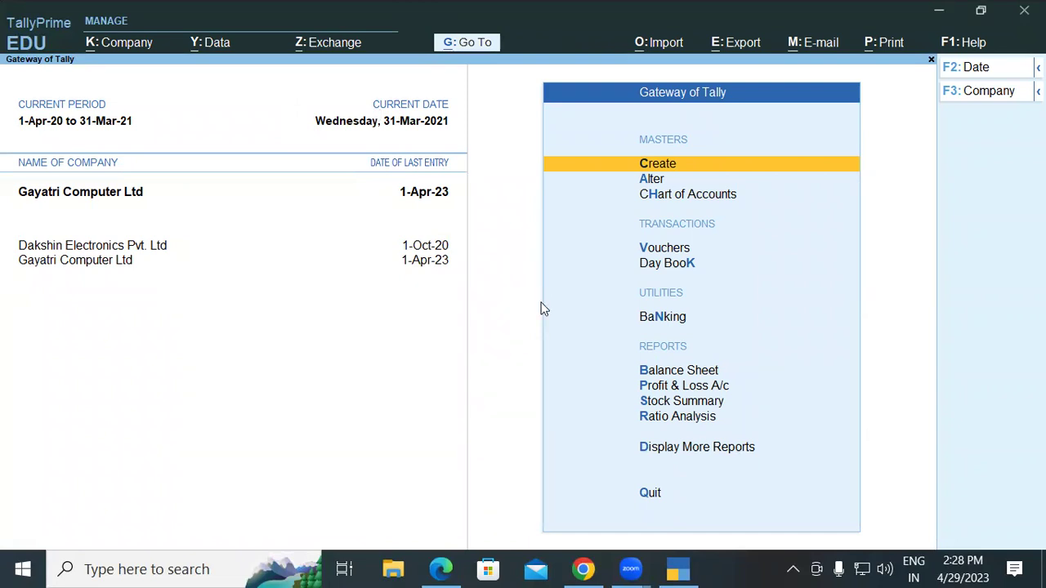
Start creating a stock group named Jhvj under Primary, without adding item quantities, and open its GST details.
{"action": "key", "text": "Return"}
{"action": "key", "text": "Down"}
{"action": "key", "text": "Down"}
{"action": "key", "text": "Down"}
{"action": "key", "text": "Down"}
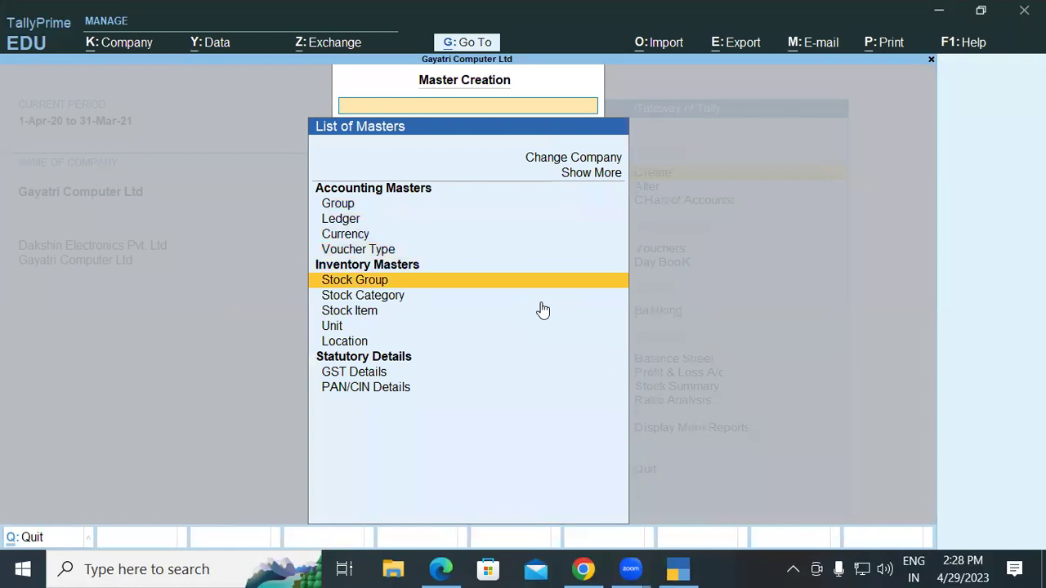
{"action": "key", "text": "Down"}
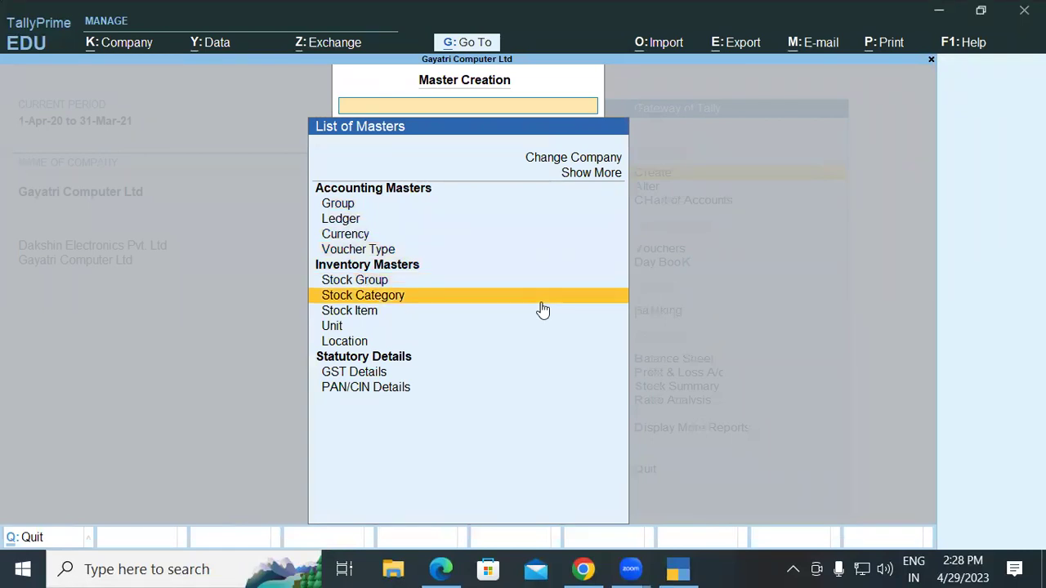
{"action": "key", "text": "Up"}
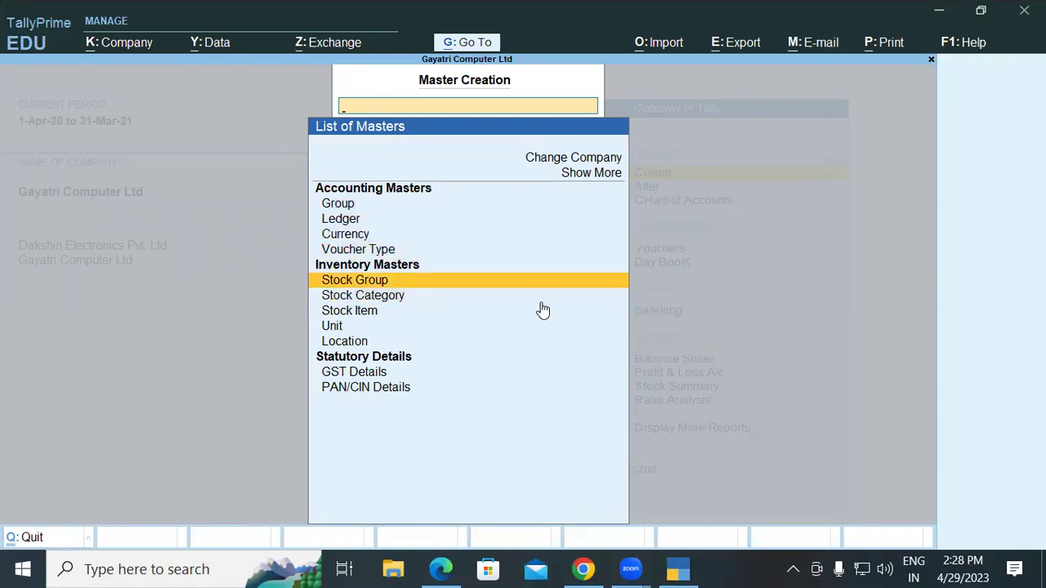
{"action": "key", "text": "Return"}
{"action": "type", "text": "Jhvj"}
{"action": "key", "text": "Return"}
{"action": "key", "text": "Return"}
{"action": "key", "text": "Return"}
{"action": "key", "text": "Return"}
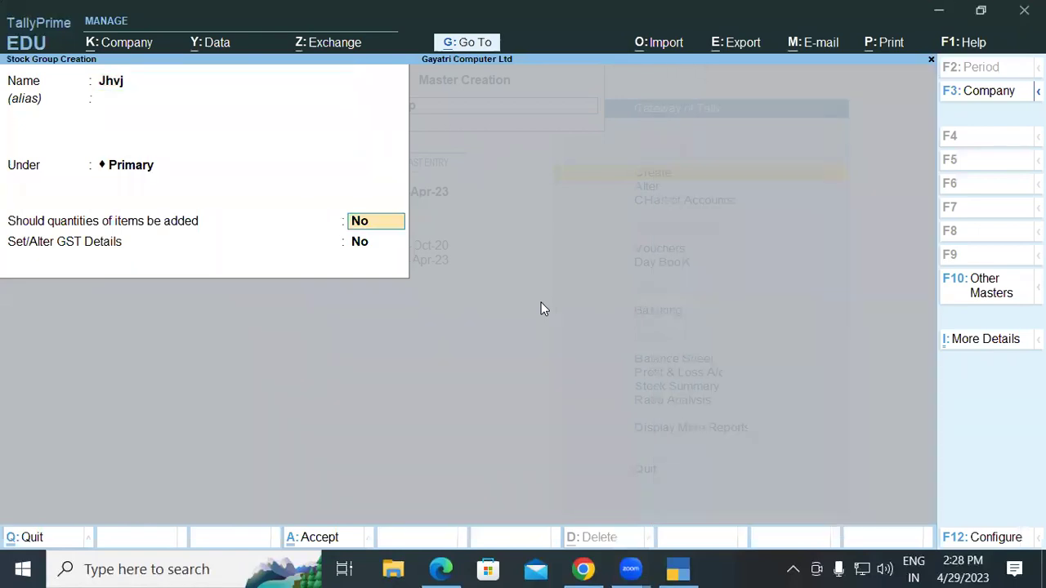
{"action": "key", "text": "y"}
{"action": "key", "text": "Return"}
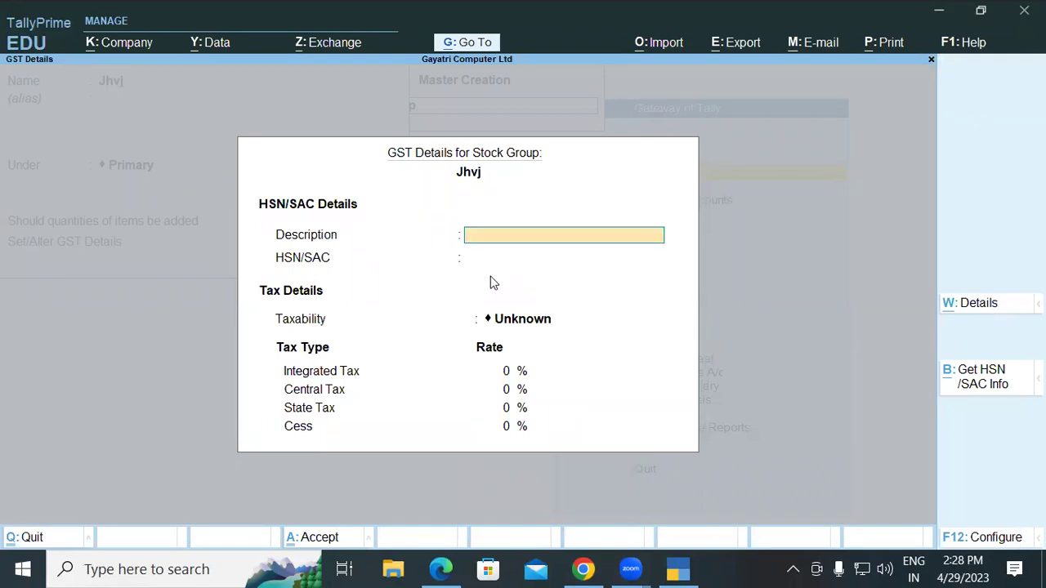
Configure the GST details with Allow HSN/SAC details and Show all GST Tax Types set to No.
{"action": "key", "text": "F12"}
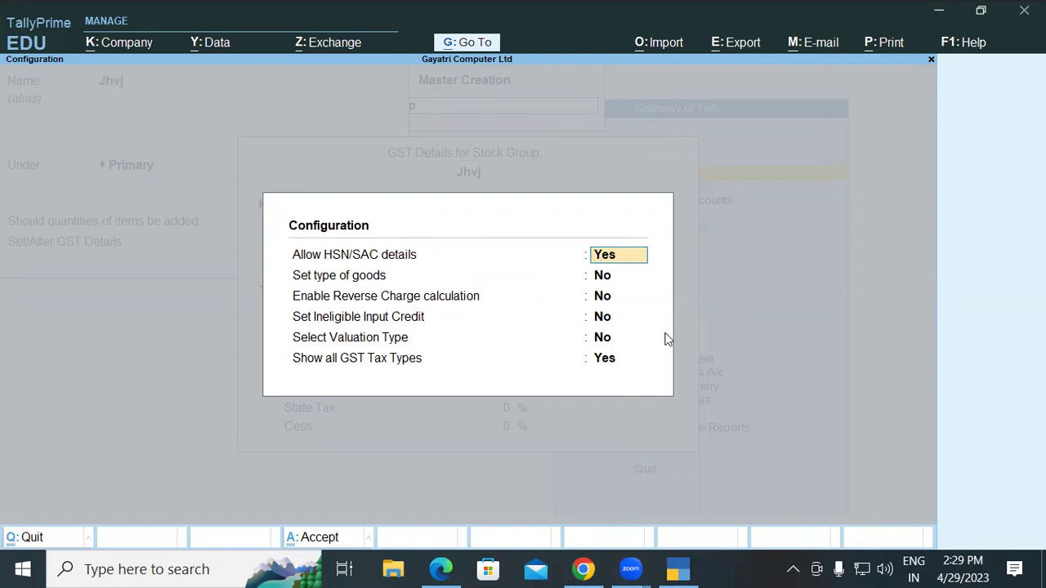
{"action": "type", "text": "n"}
{"action": "key", "text": "Return"}
{"action": "key", "text": "Return"}
{"action": "key", "text": "Return"}
{"action": "key", "text": "Return"}
{"action": "key", "text": "Return"}
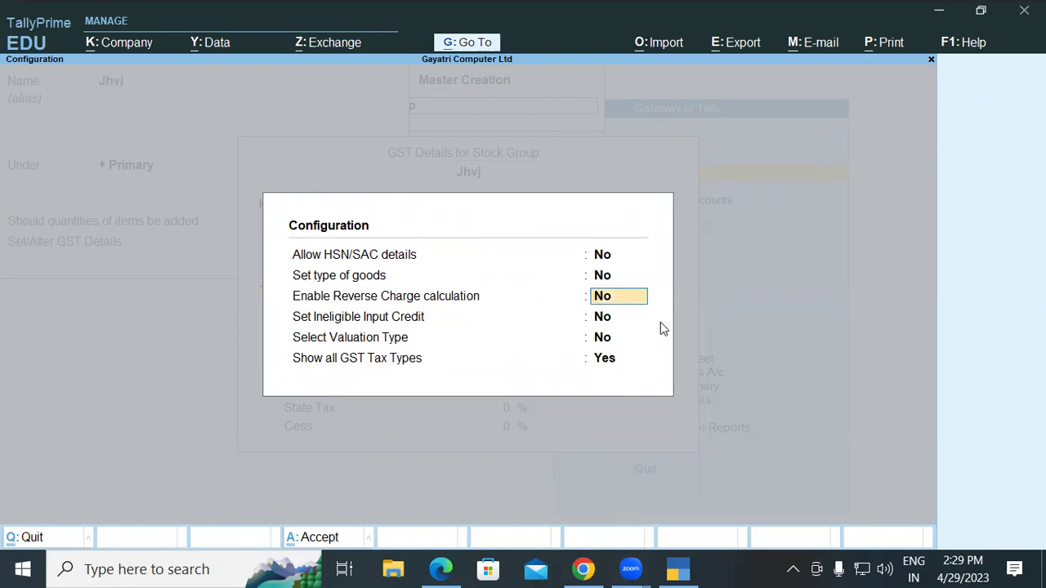
{"action": "type", "text": "n"}
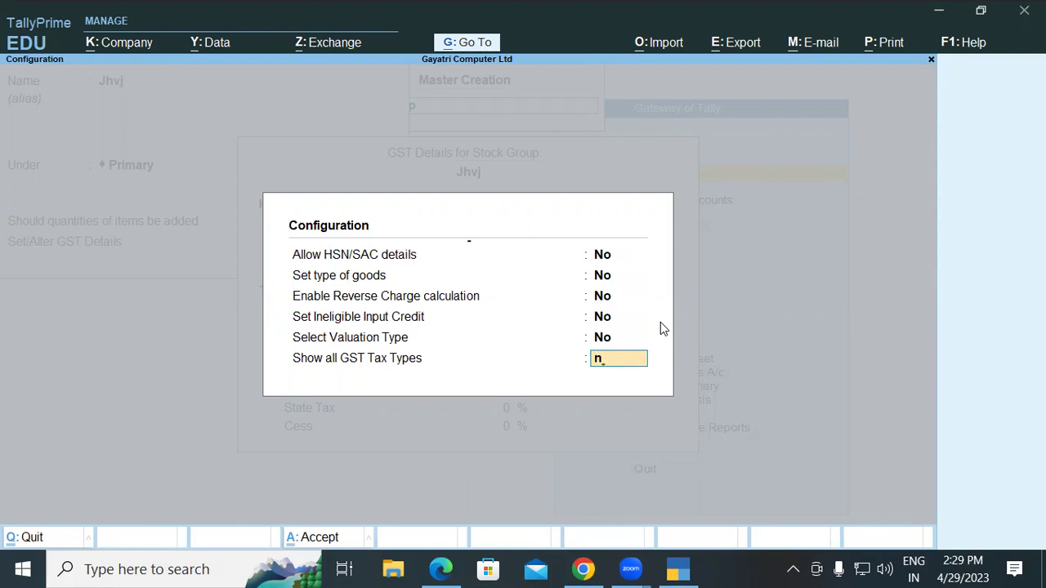
{"action": "key", "text": "Return"}
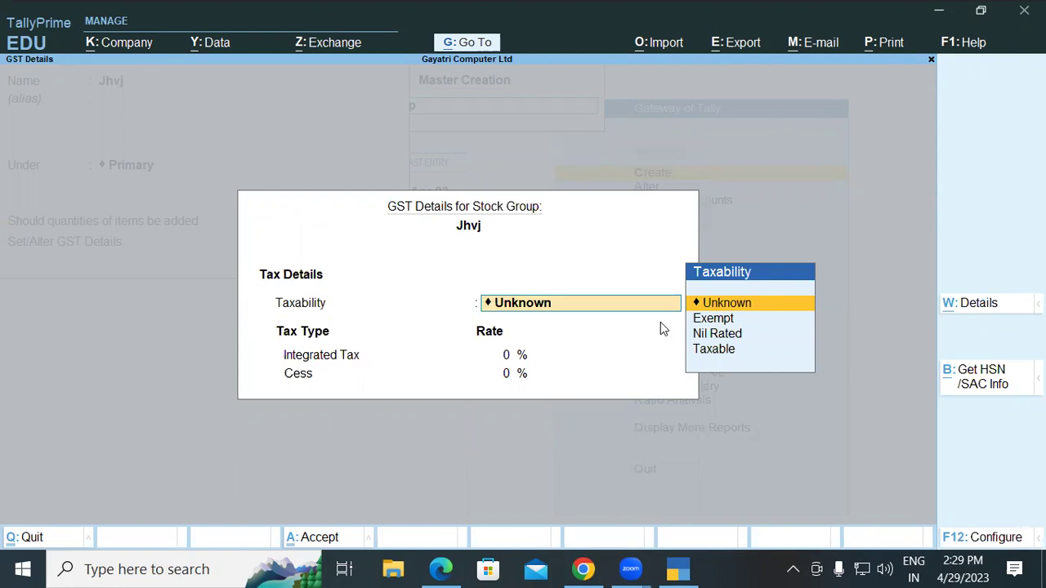
Set Allow HSN/SAC details back to Yes in the GST details configuration.
{"action": "key", "text": "F12"}
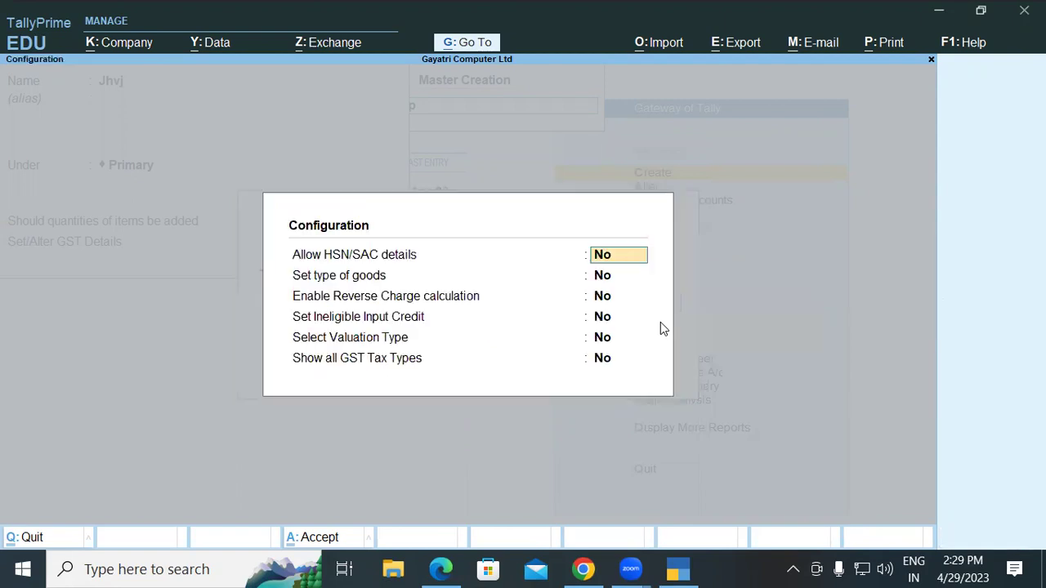
{"action": "type", "text": "y"}
{"action": "key", "text": "Return"}
{"action": "key", "text": "Return"}
{"action": "key", "text": "Return"}
{"action": "key", "text": "Return"}
{"action": "key", "text": "Return"}
{"action": "key", "text": "Return"}
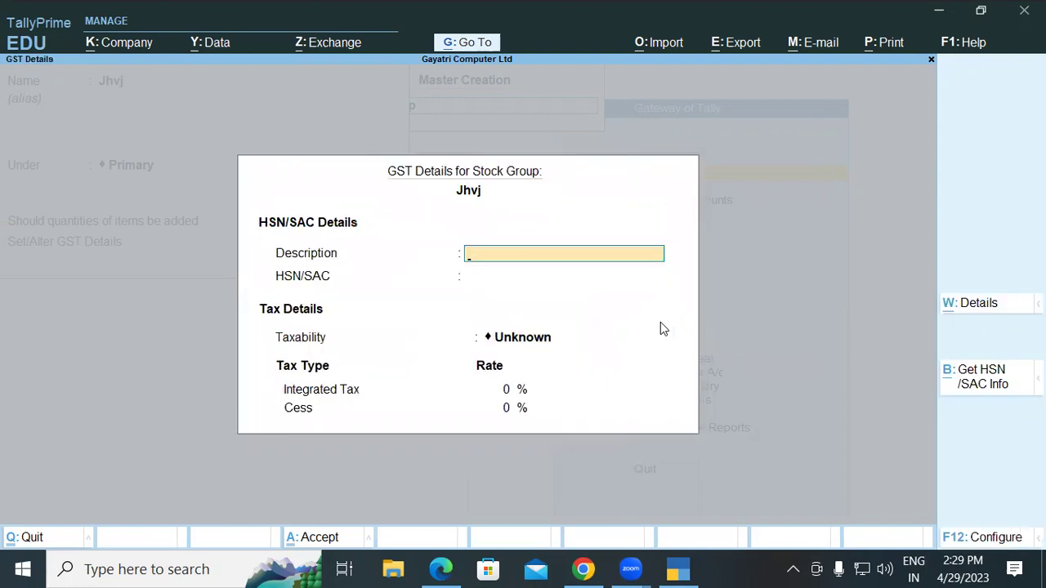
Set Show all GST Tax Types back to Yes in the GST details configuration.
{"action": "key", "text": "F12"}
{"action": "key", "text": "Return"}
{"action": "key", "text": "Return"}
{"action": "key", "text": "Return"}
{"action": "key", "text": "Return"}
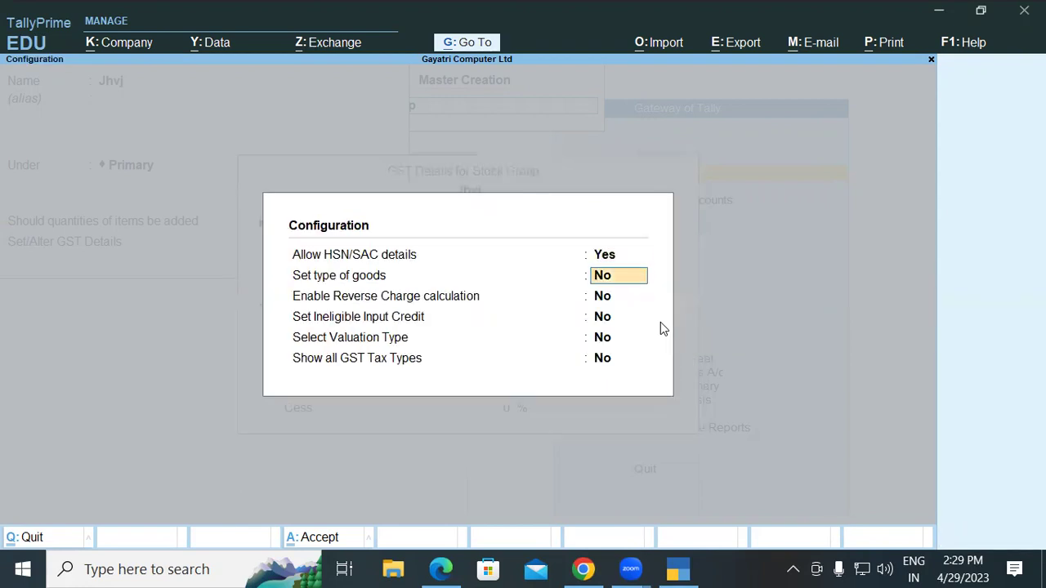
{"action": "key", "text": "Return"}
{"action": "type", "text": "y"}
{"action": "key", "text": "Return"}
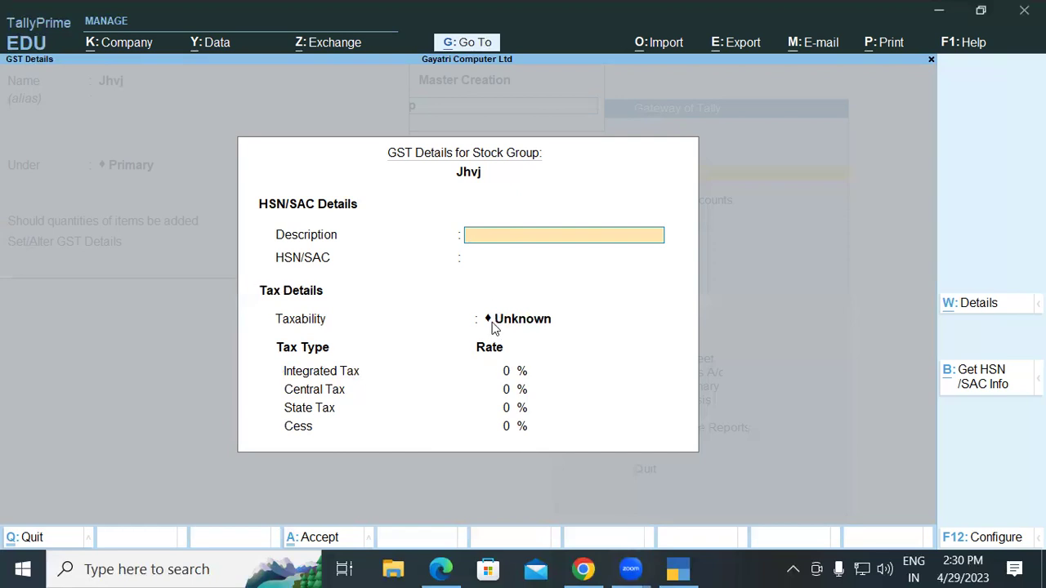
Abandon the Jhvj stock group without saving and return to the Gateway of Tally.
{"action": "key", "text": "Escape"}
{"action": "key", "text": "BackSpace"}
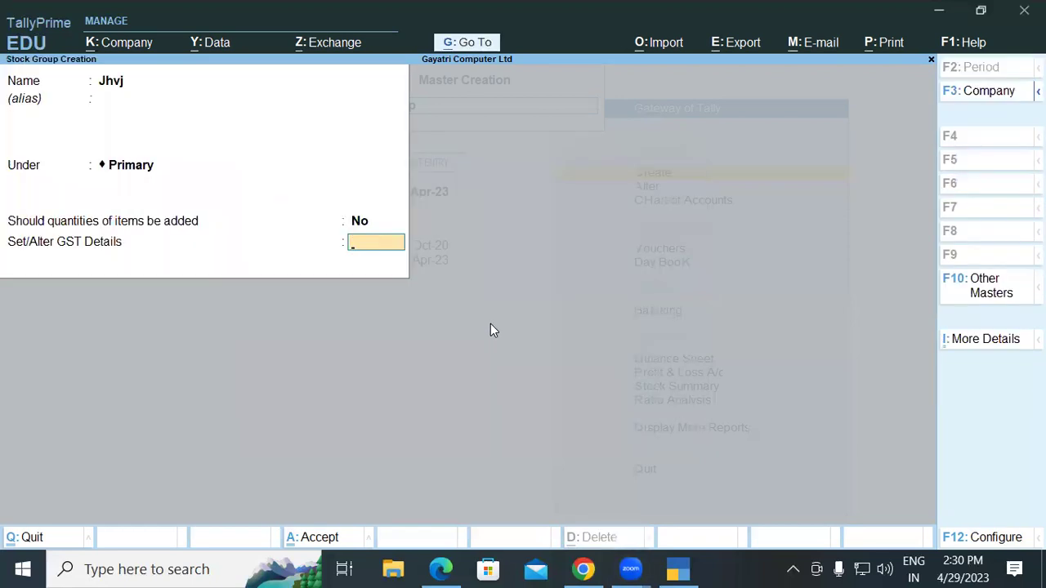
{"action": "key", "text": "Escape"}
{"action": "key", "text": "Escape"}
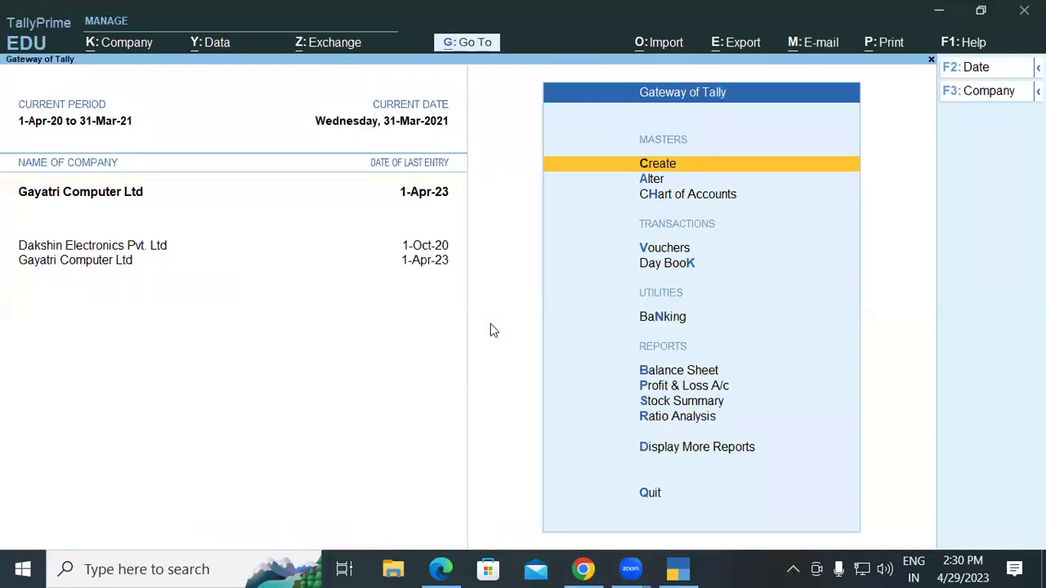
Open voucher creation and change the voucher type to Receipt.
{"action": "key", "text": "Down"}
{"action": "key", "text": "Down"}
{"action": "key", "text": "Down"}
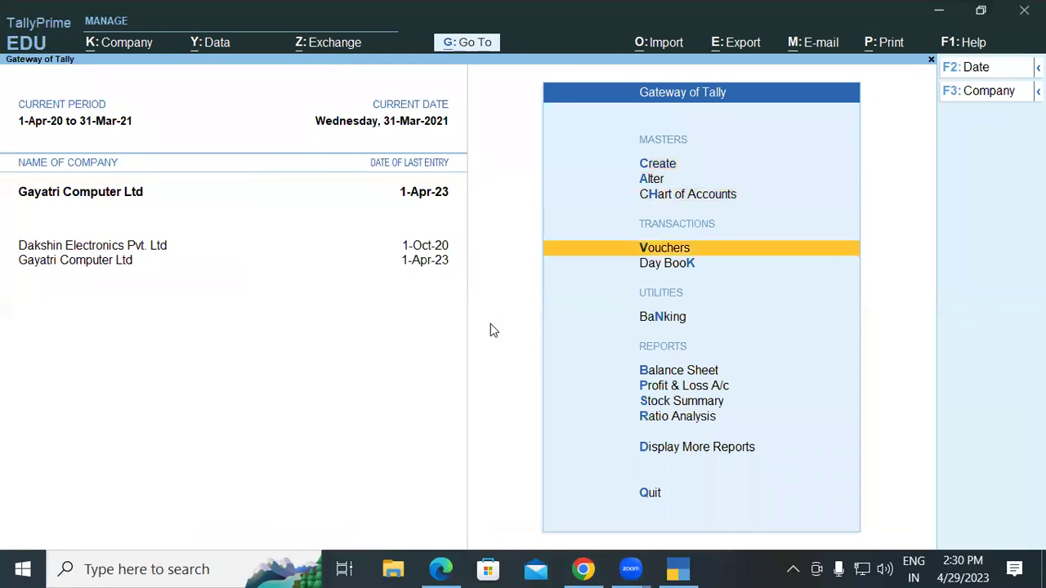
{"action": "key", "text": "Return"}
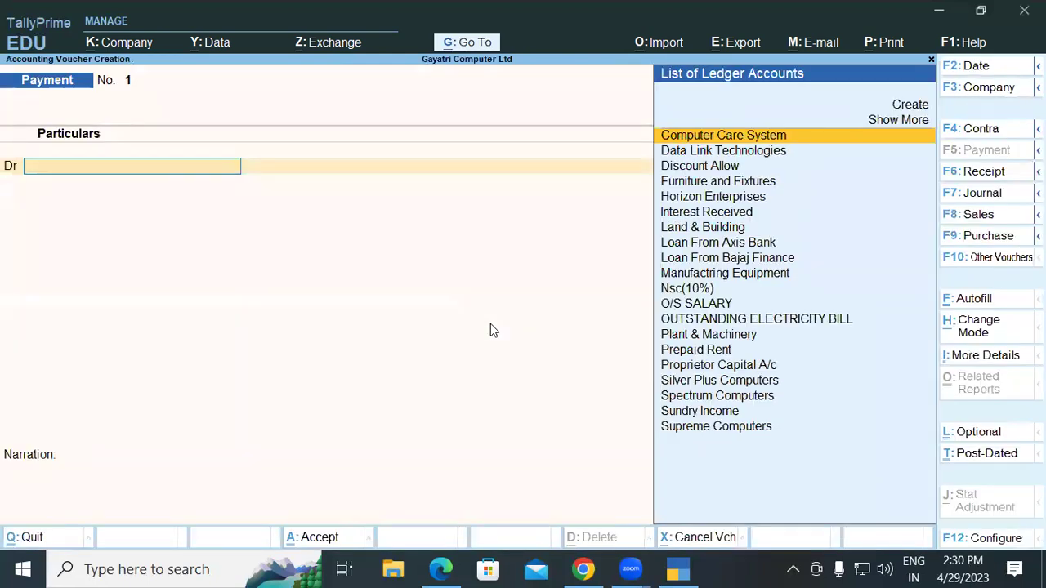
{"action": "key", "text": "F6"}
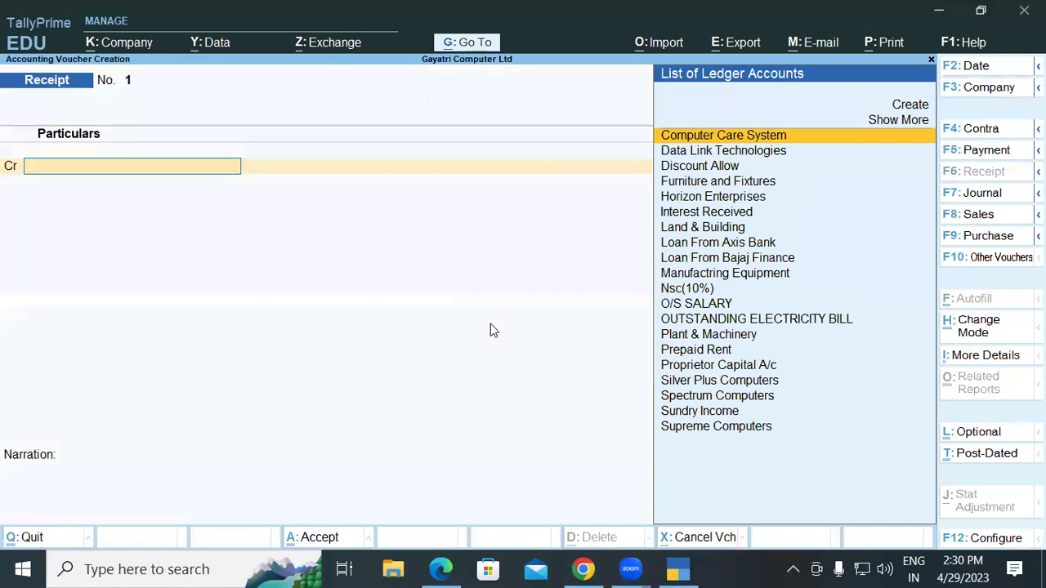
Switch to the PDF in Microsoft Edge and consult receipt voucher exercise 4 for Supreme Computers on page 37.
{"action": "left_click", "coordinate": [440, 570]}
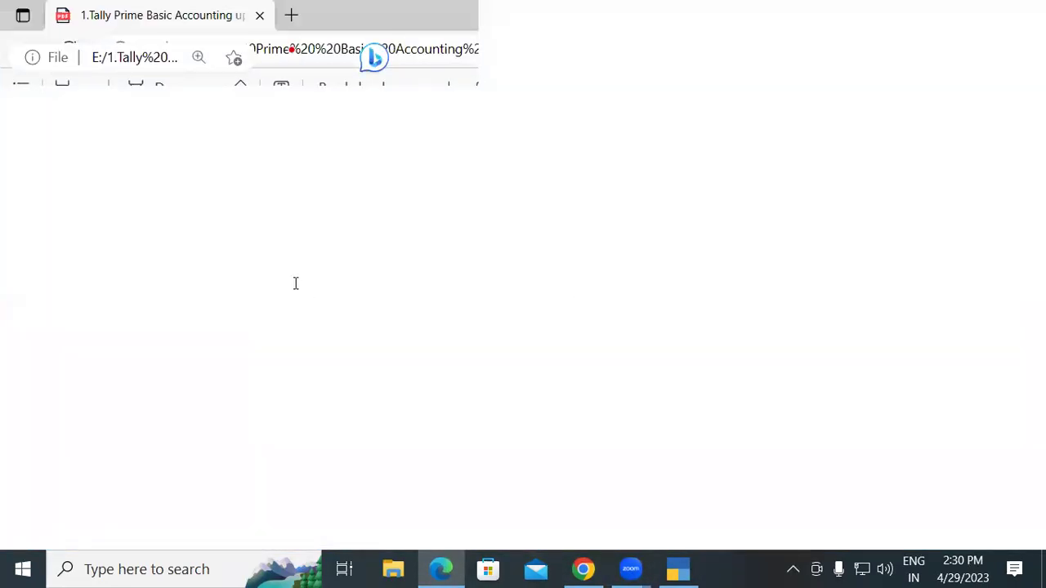
{"action": "scroll", "coordinate": [613, 323], "scroll_direction": "down", "scroll_amount": 15}
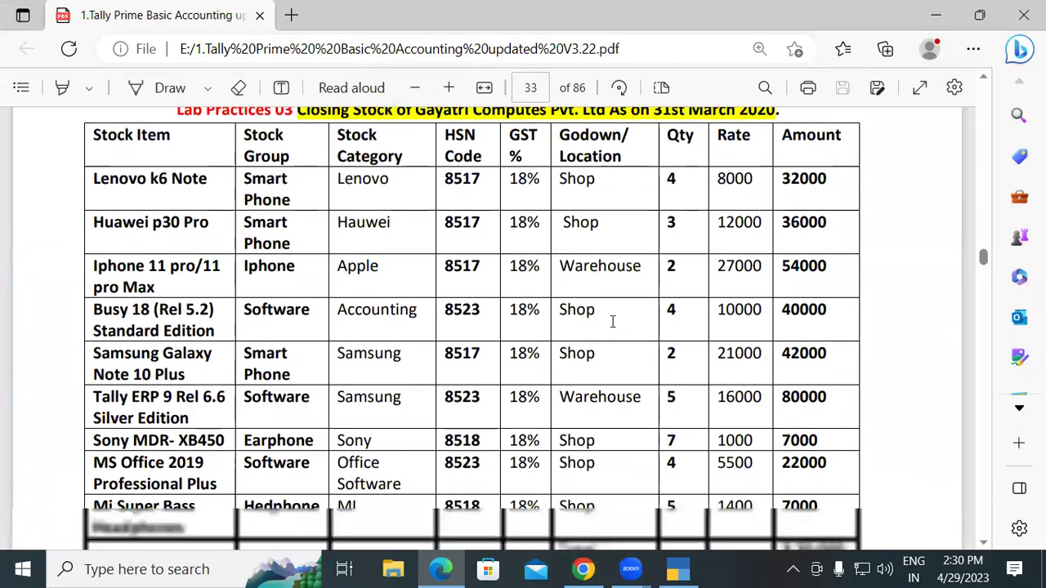
{"action": "scroll", "coordinate": [613, 323], "scroll_direction": "down", "scroll_amount": 20}
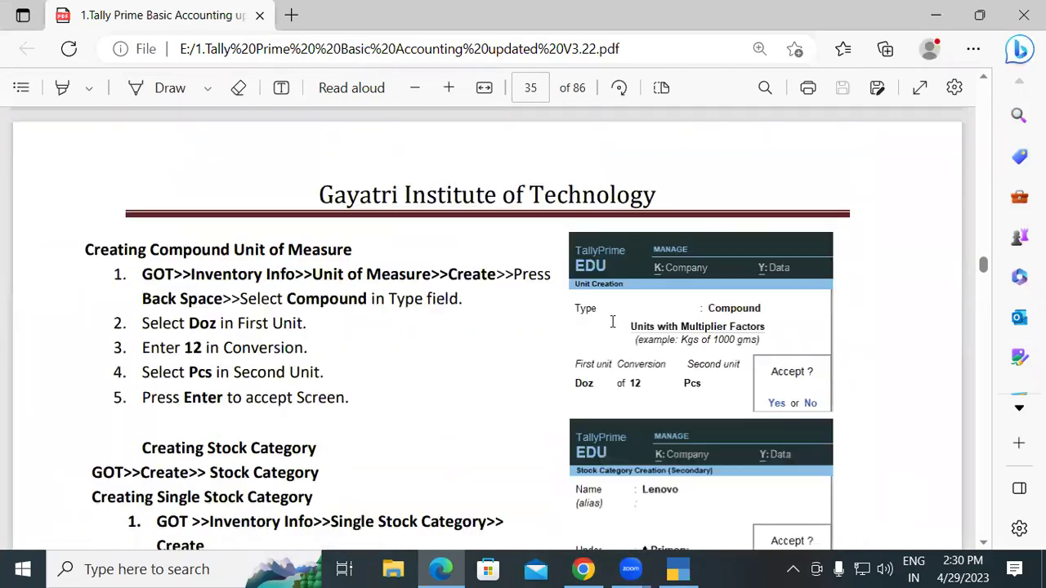
{"action": "scroll", "coordinate": [612, 323], "scroll_direction": "down", "scroll_amount": 15}
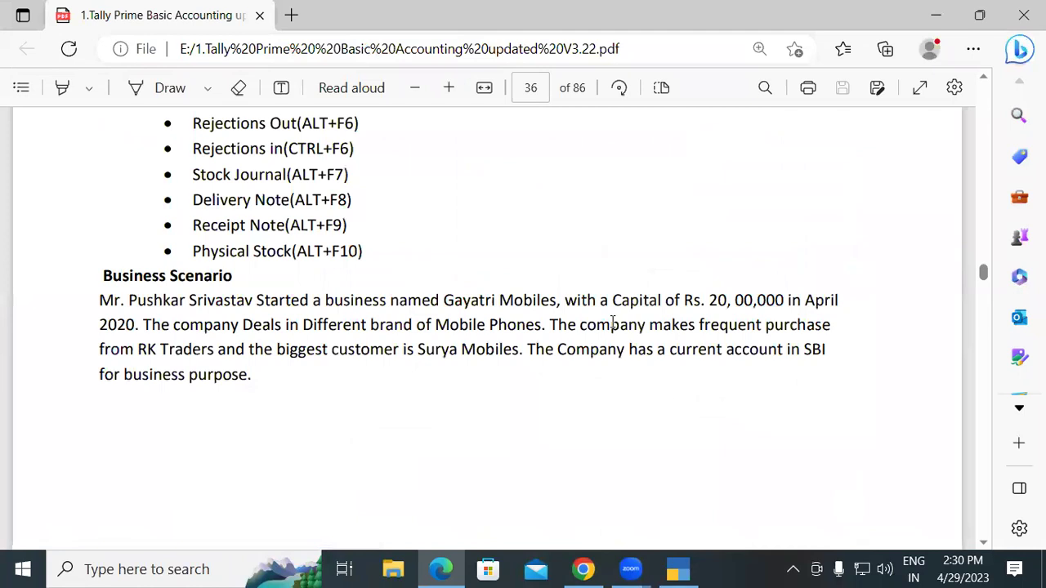
{"action": "scroll", "coordinate": [612, 331], "scroll_direction": "down", "scroll_amount": 5}
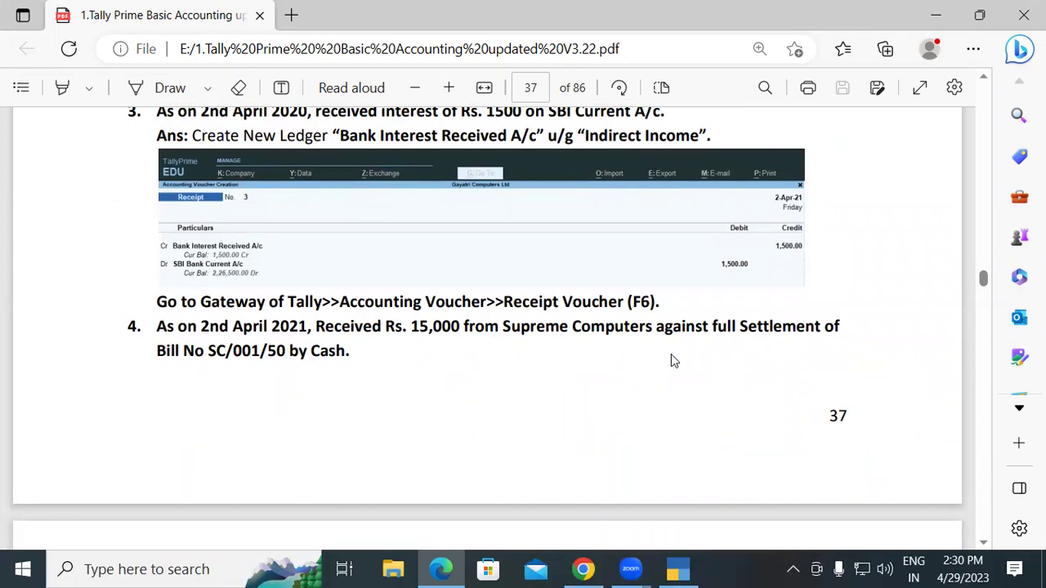
Switch back to TallyPrime, leave the blank receipt voucher and open the Day Book.
{"action": "left_click", "coordinate": [678, 569]}
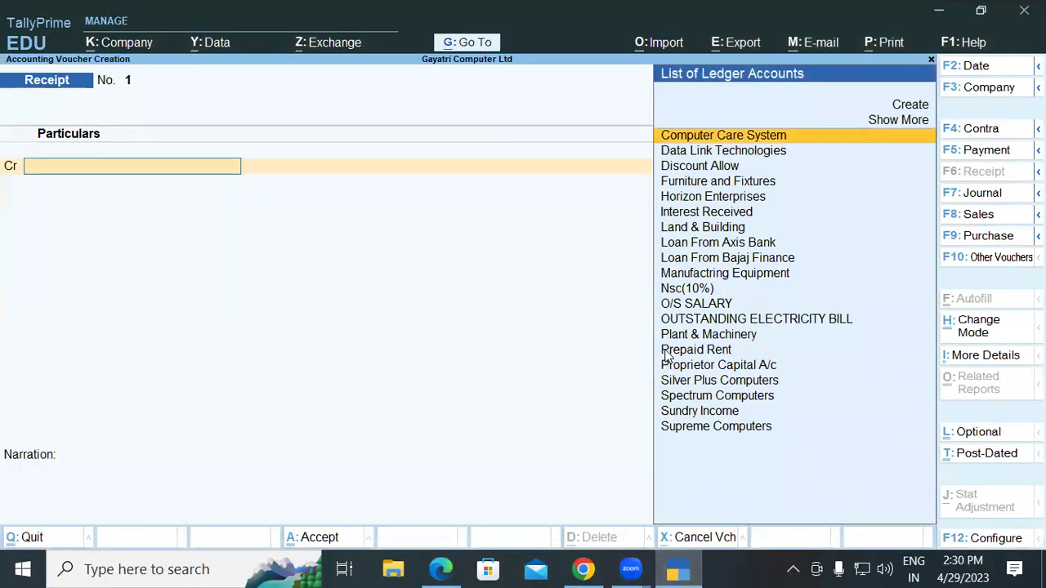
{"action": "key", "text": "Escape"}
{"action": "key", "text": "k"}
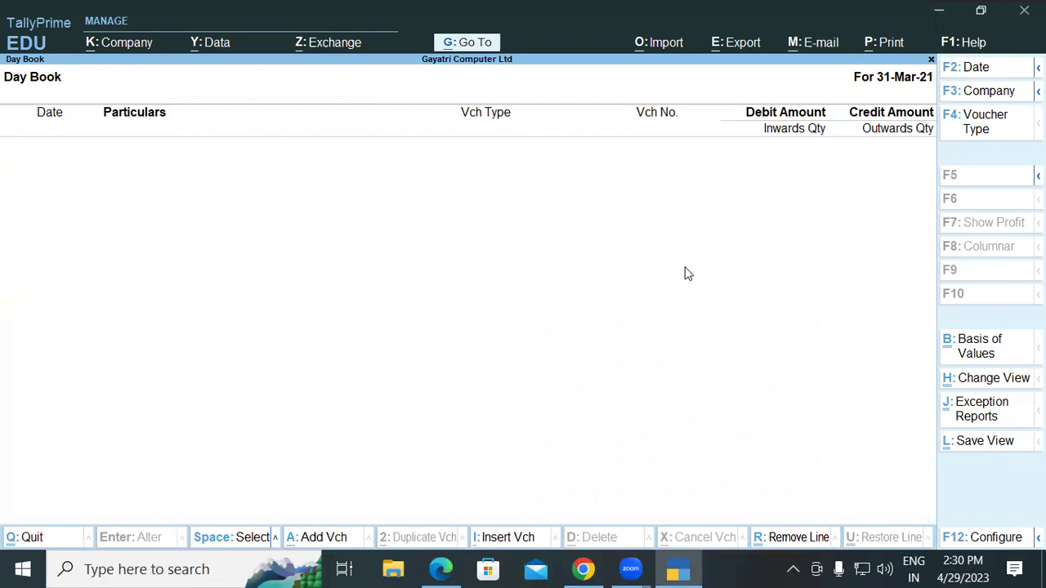
Change the Day Book period to run from 1-4-2023 to 31-3-2024.
{"action": "key", "text": "alt"}
{"action": "key", "text": "alt+F2"}
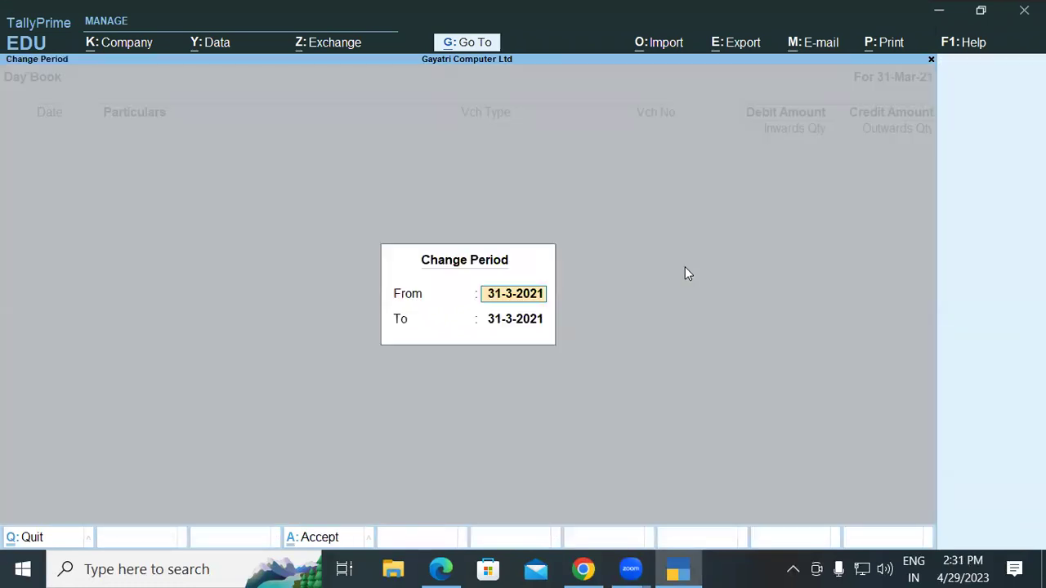
{"action": "type", "text": "1-4-"}
{"action": "type", "text": "2023"}
{"action": "key", "text": "Return"}
{"action": "type", "text": "31-3-"}
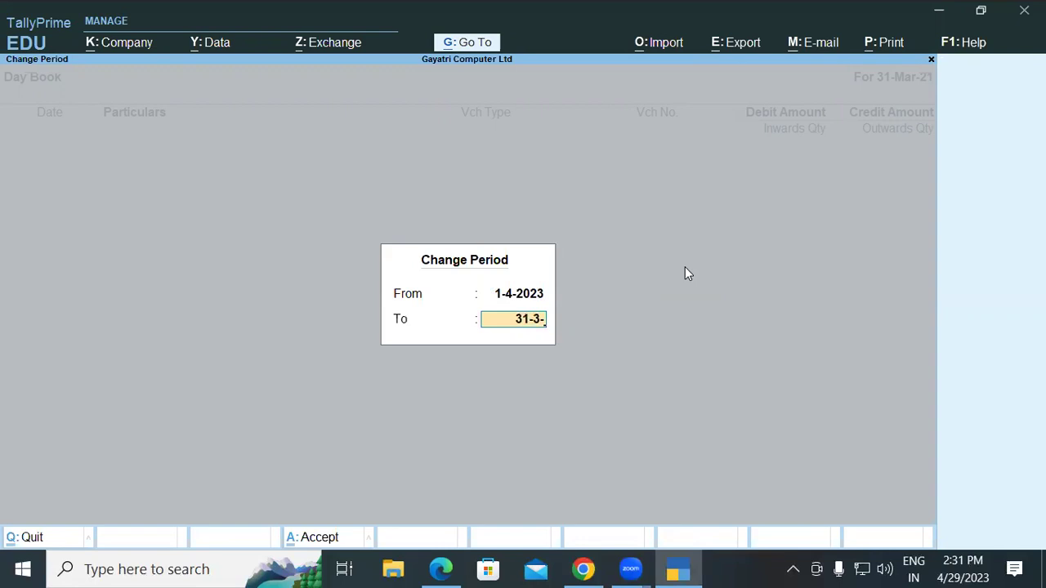
{"action": "type", "text": "23"}
{"action": "key", "text": "BackSpace"}
{"action": "type", "text": "4"}
{"action": "key", "text": "Return"}
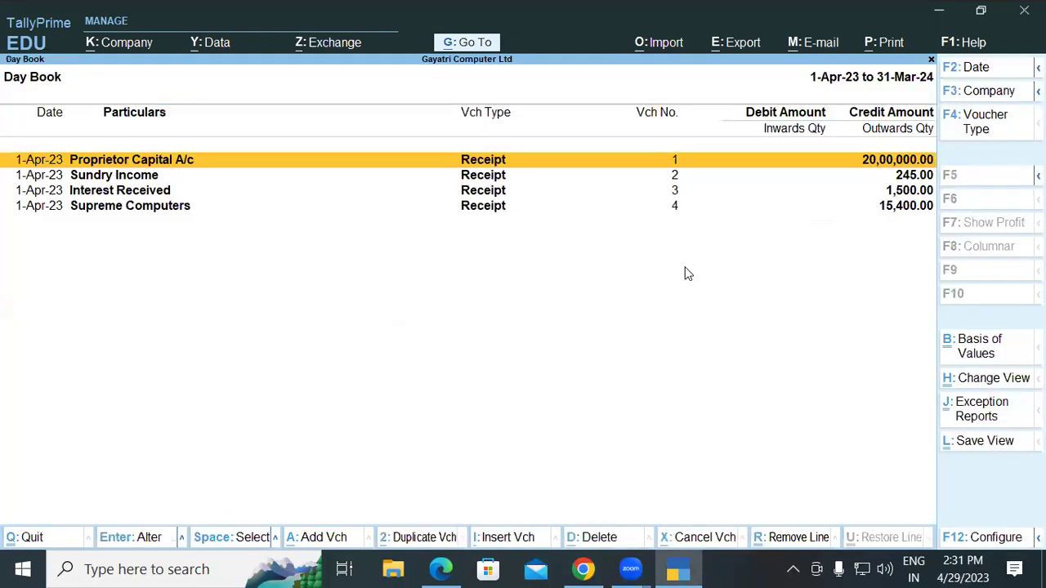
Delete receipt voucher 4 for Supreme Computers from the Day Book and return to the Gateway of Tally.
{"action": "left_click", "coordinate": [919, 211]}
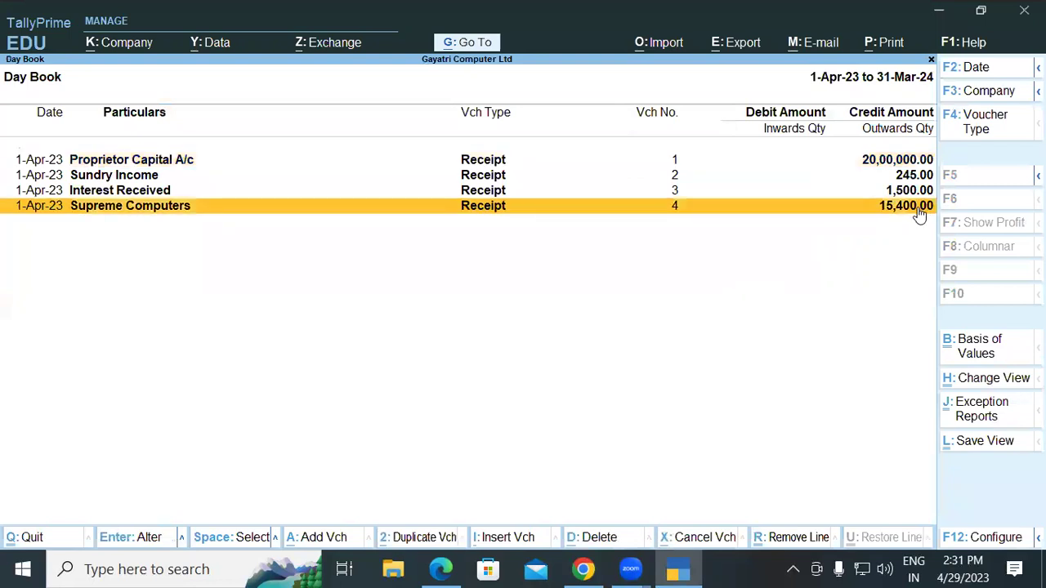
{"action": "key", "text": "alt"}
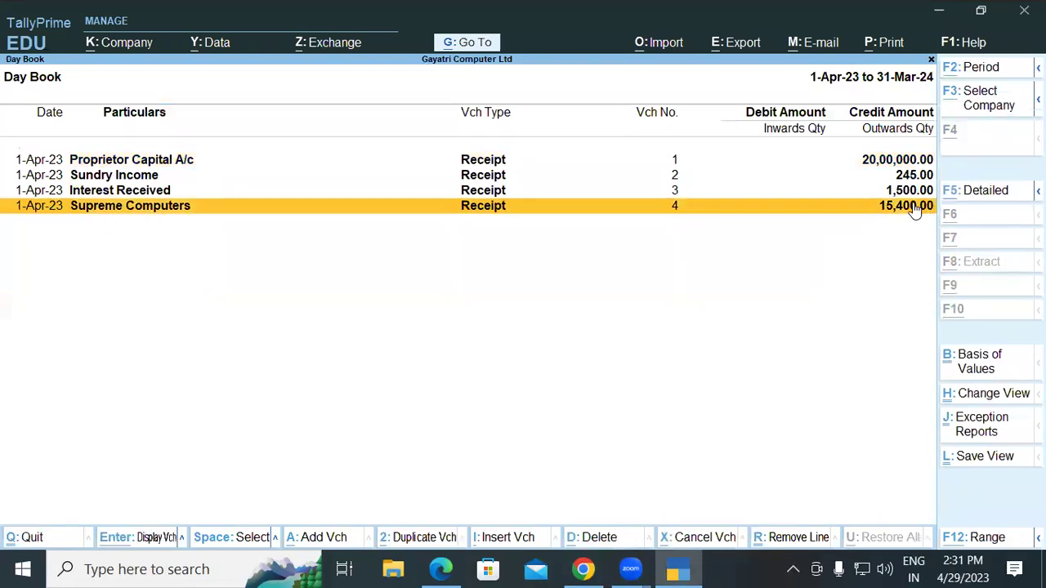
{"action": "key", "text": "alt+d"}
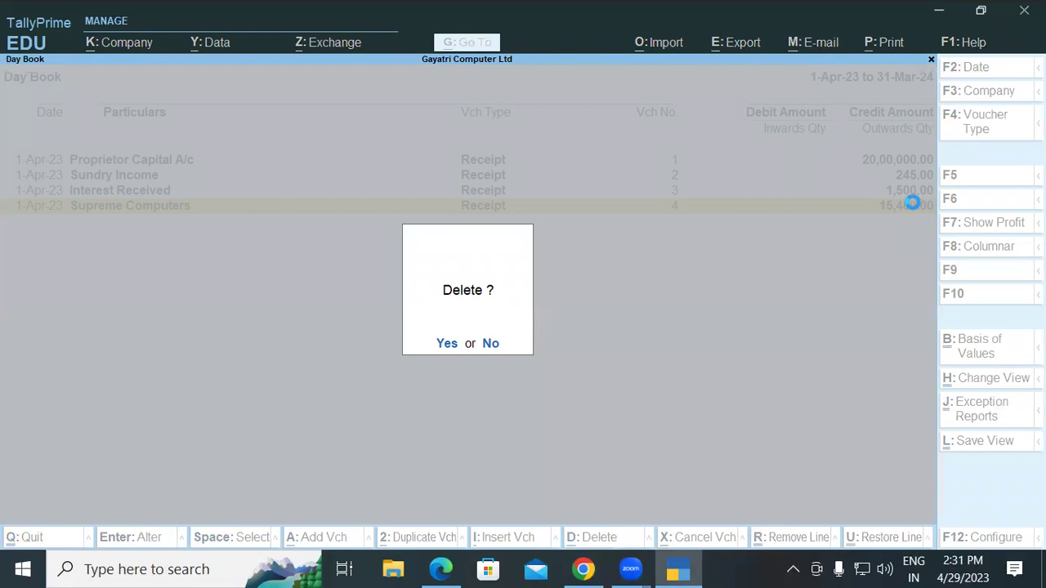
{"action": "key", "text": "Return"}
{"action": "key", "text": "Escape"}
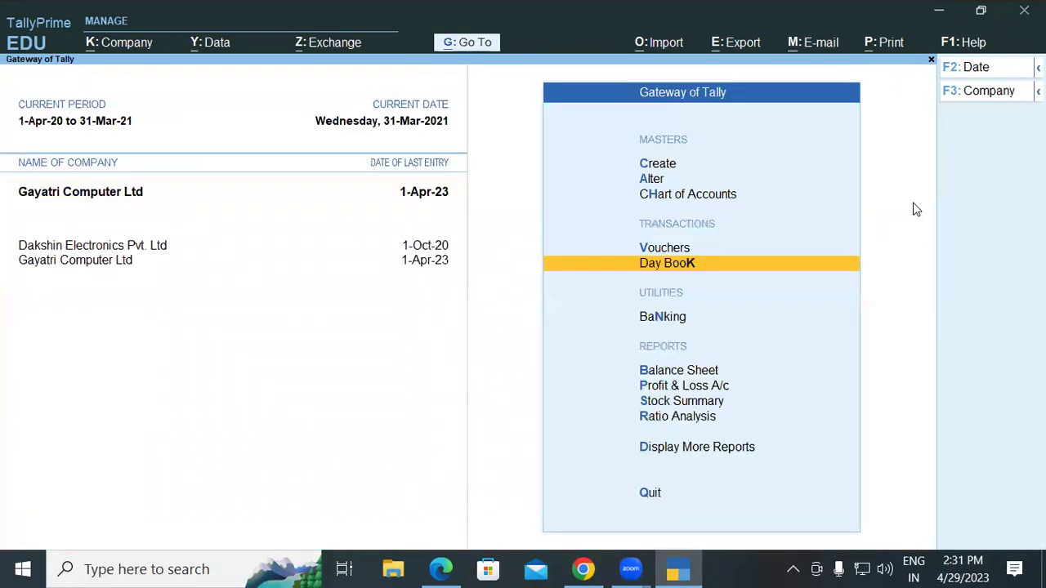
Switch to the PDF in Microsoft Edge and examine the full settlement wording and bill number in exercise 4.
{"action": "left_click", "coordinate": [440, 569]}
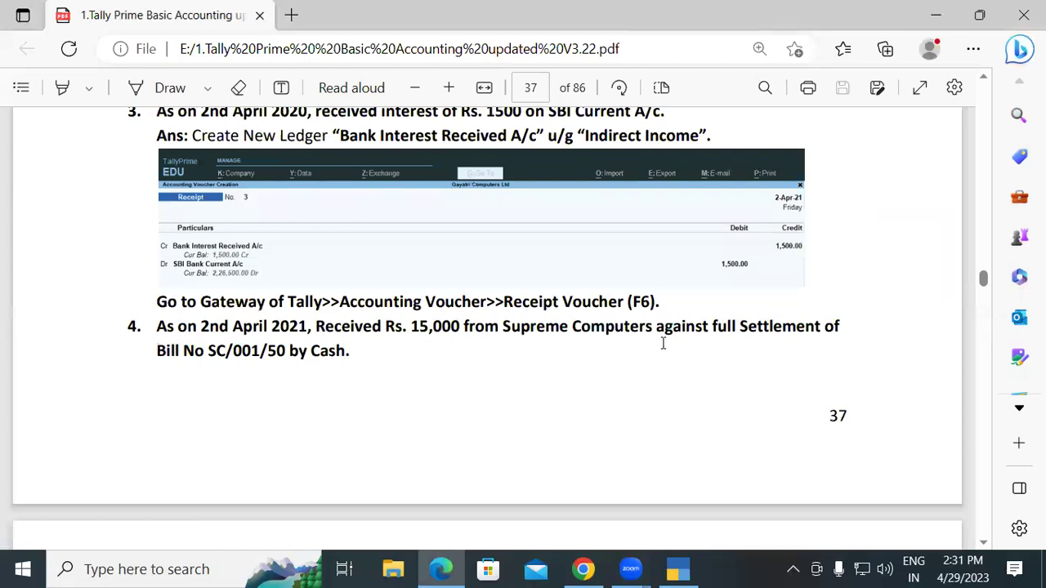
{"action": "left_click_drag", "start_coordinate": [718, 327], "coordinate": [838, 327]}
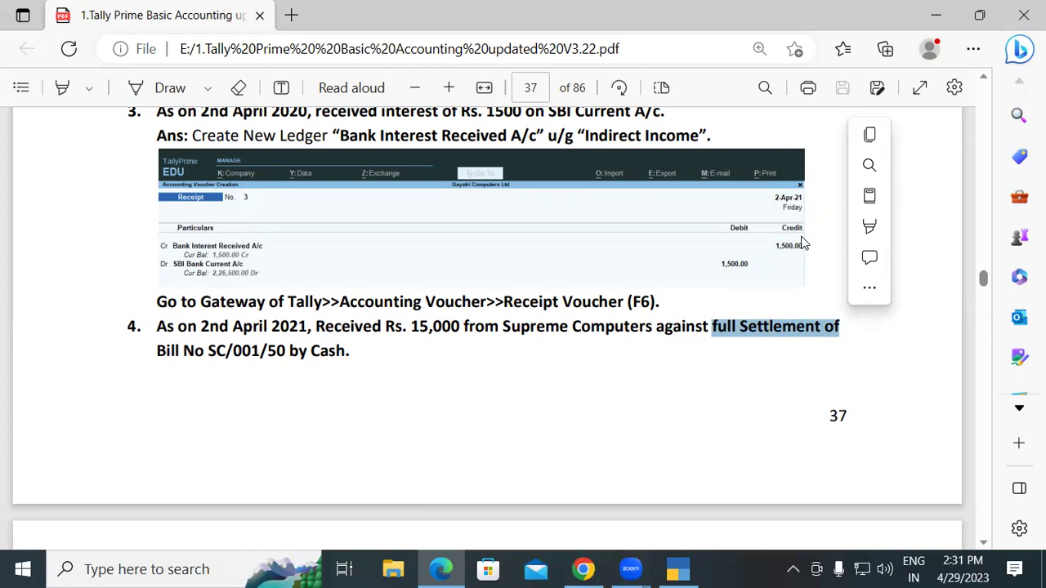
{"action": "left_click", "coordinate": [210, 353]}
{"action": "left_click_drag", "start_coordinate": [210, 353], "coordinate": [317, 361]}
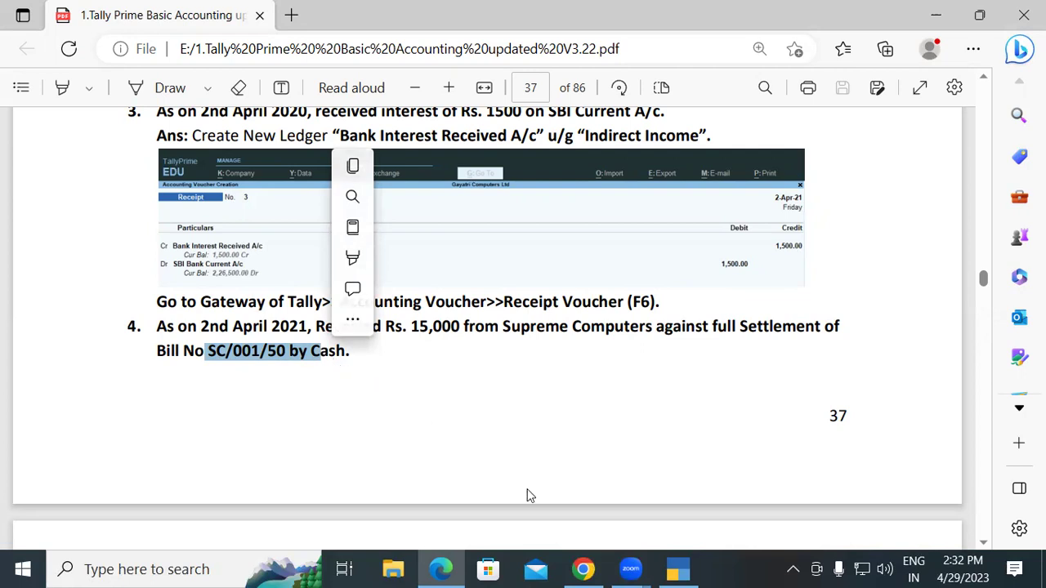
Switch to TallyPrime, start a new receipt voucher and credit the Supreme Computers ledger.
{"action": "left_click", "coordinate": [686, 569]}
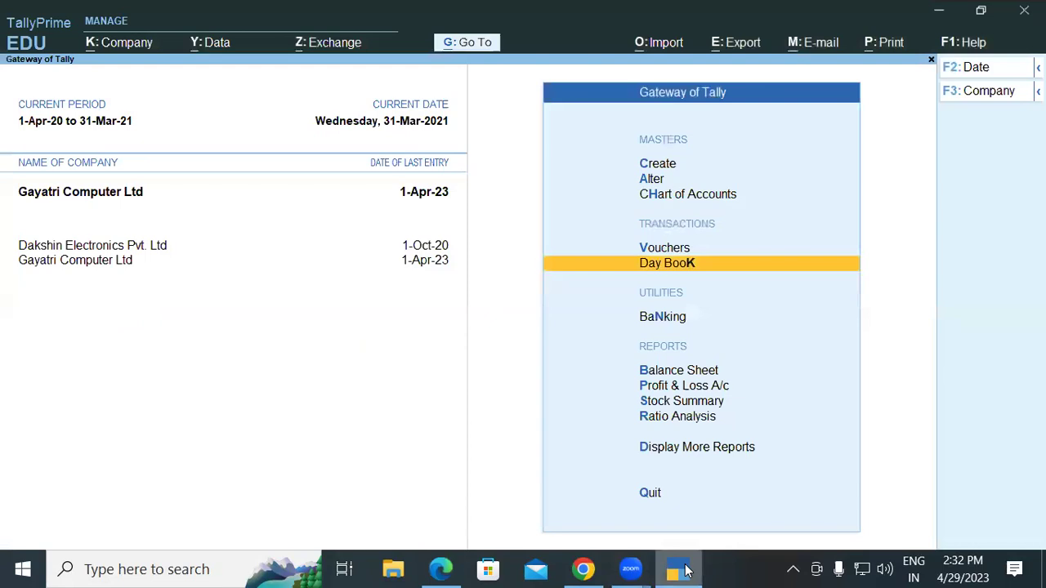
{"action": "key", "text": "Up"}
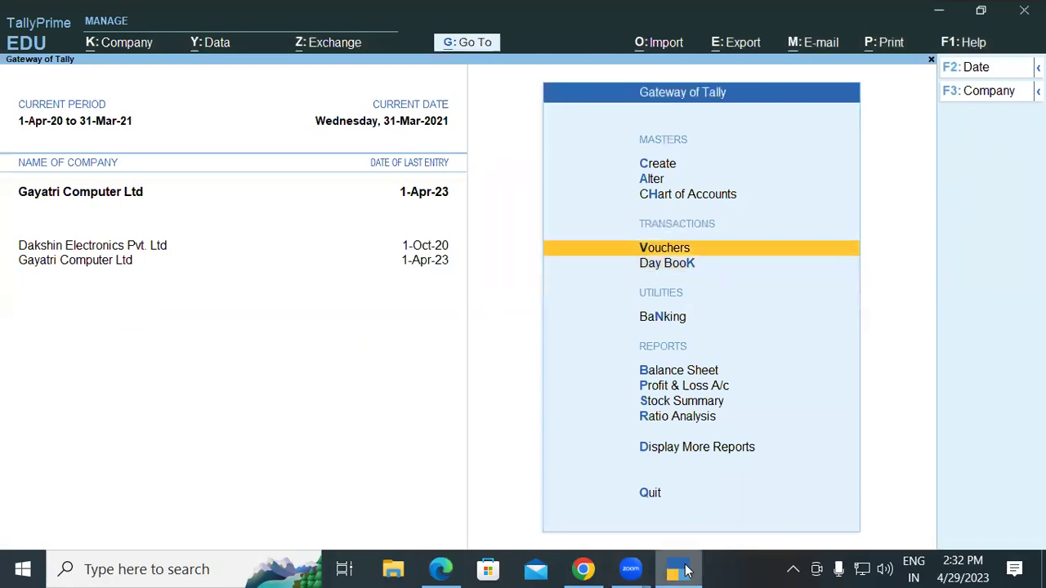
{"action": "key", "text": "Return"}
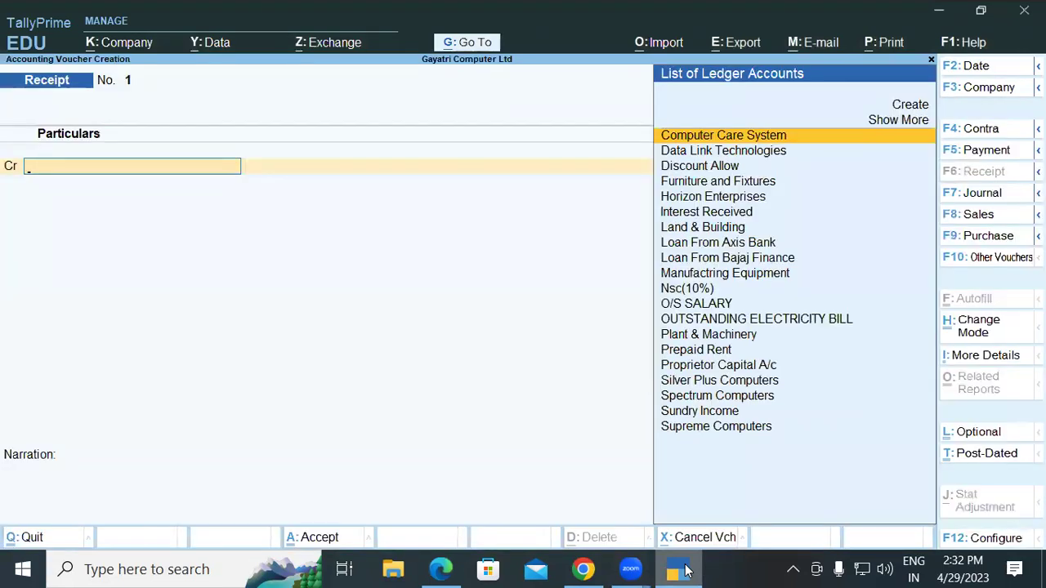
{"action": "type", "text": "Sup"}
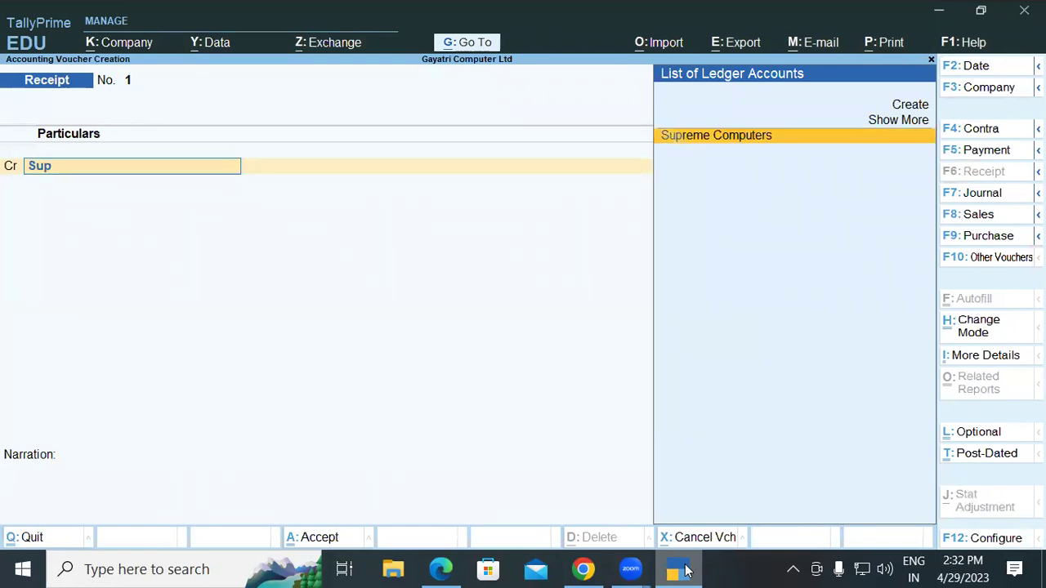
{"action": "key", "text": "Return"}
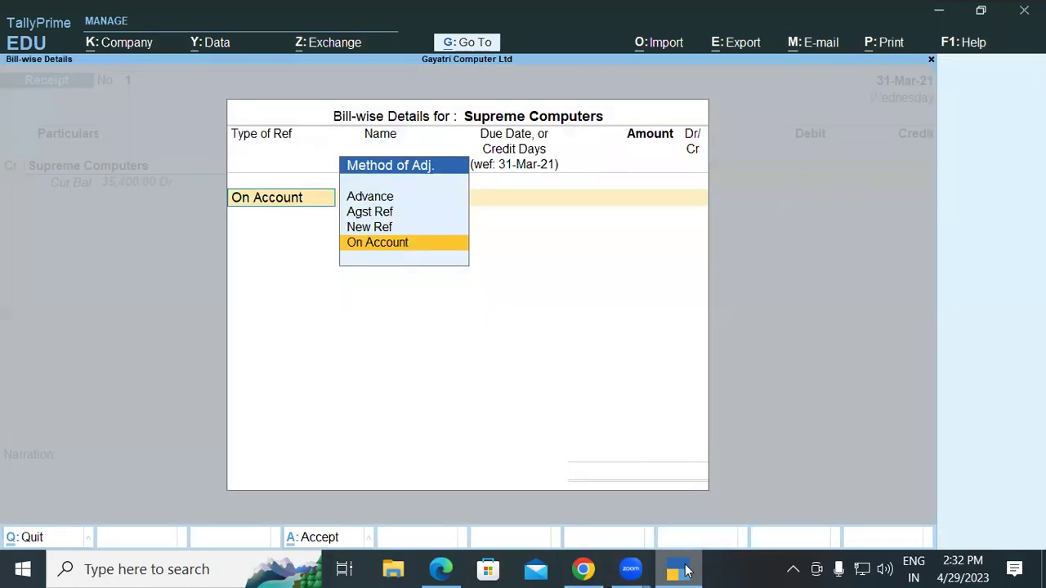
{"action": "key", "text": "Up"}
{"action": "key", "text": "Up"}
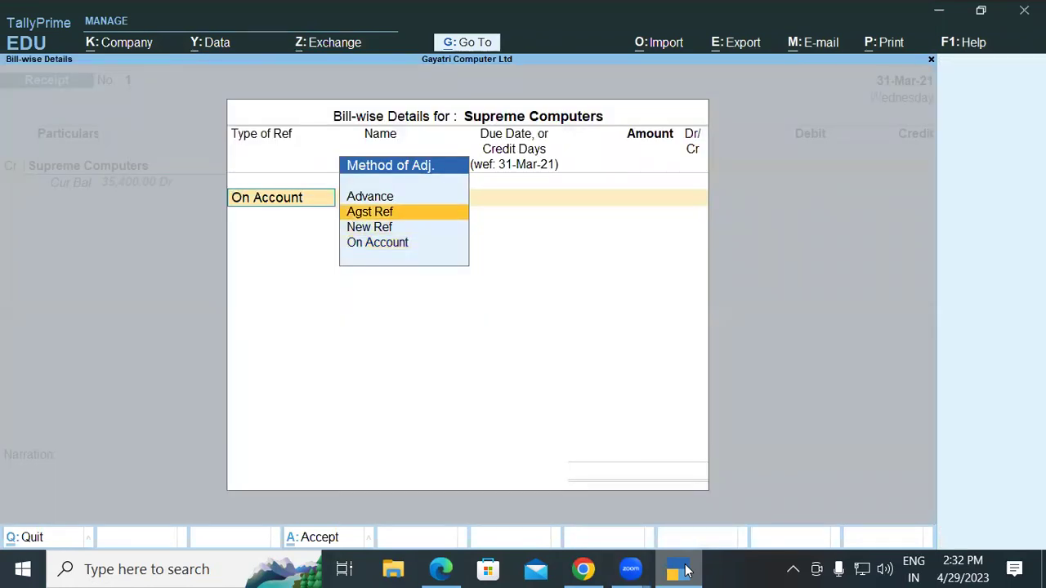
{"action": "key", "text": "Return"}
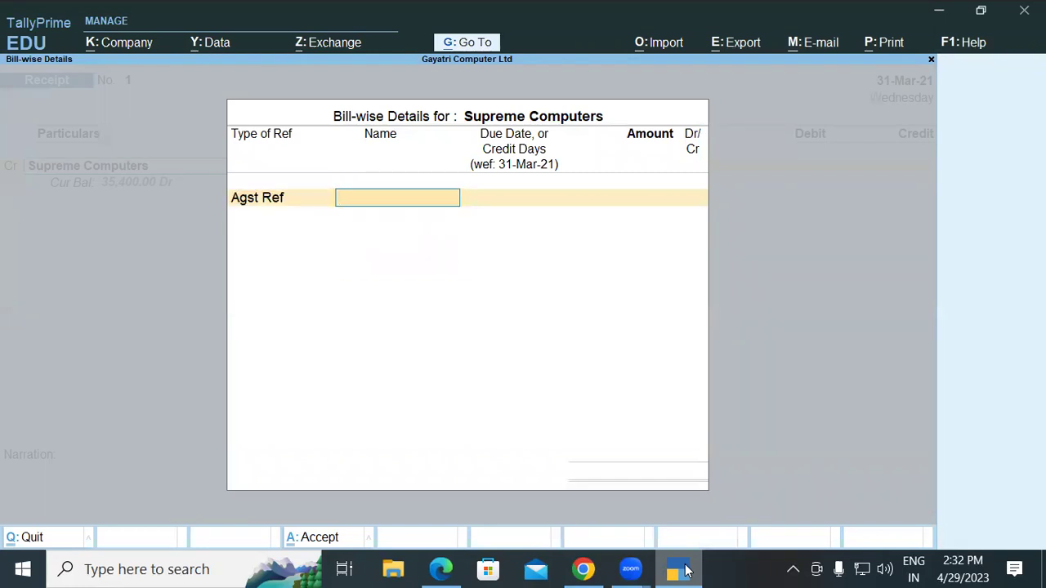
{"action": "key", "text": "Escape"}
{"action": "key", "text": "y"}
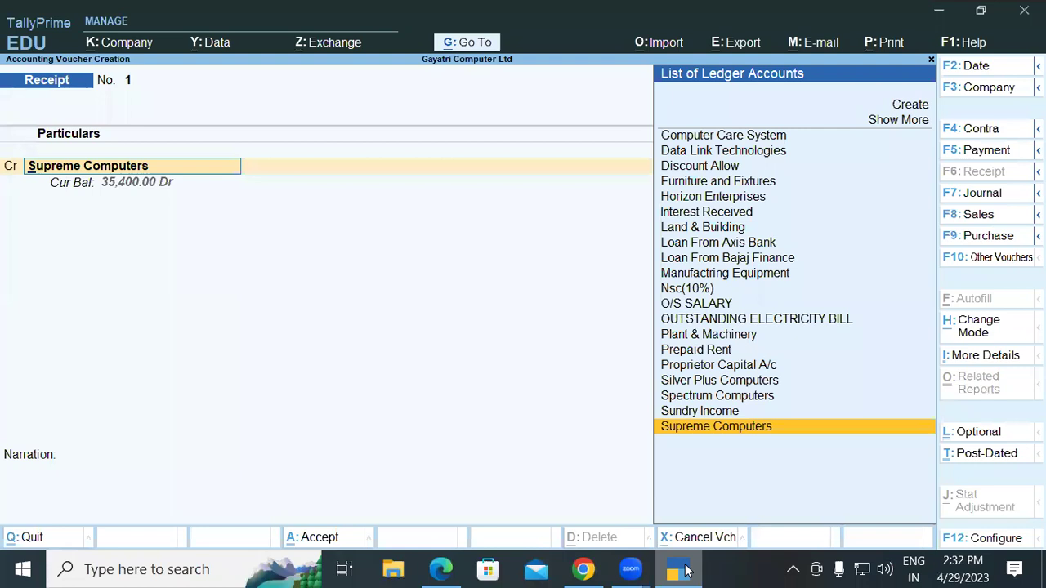
Keep Preallocate bills for Payment/Receipt/Journal Vouchers set to Yes and accept the voucher configuration.
{"action": "key", "text": "F12"}
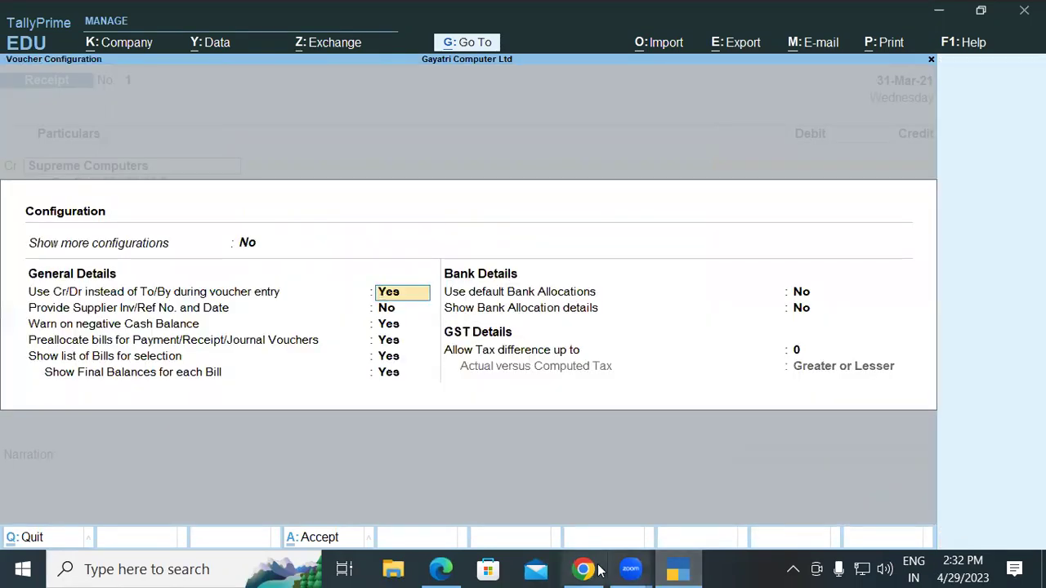
{"action": "left_click", "coordinate": [396, 346]}
{"action": "key", "text": "Return"}
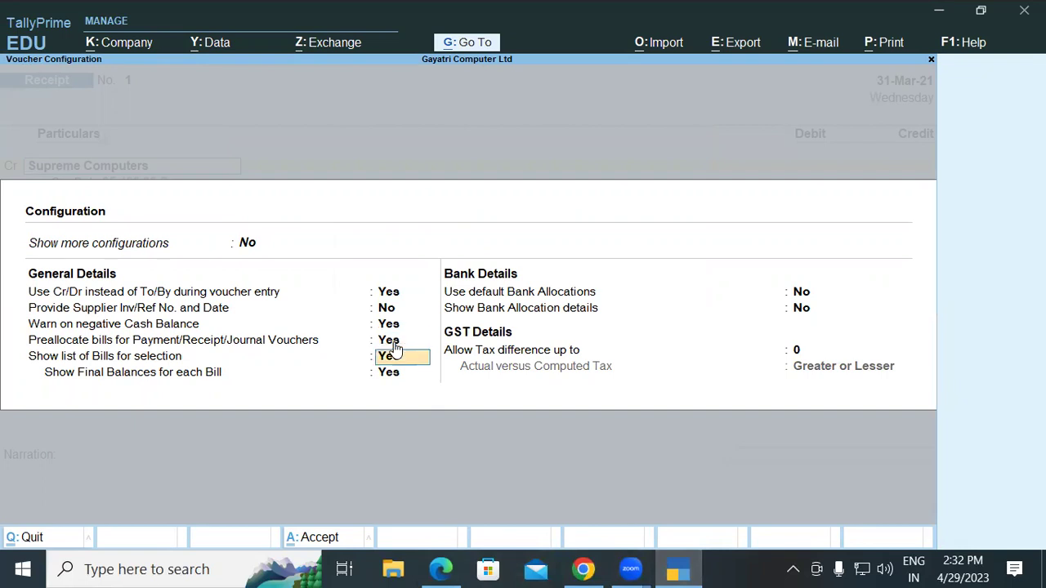
{"action": "key", "text": "ctrl+a"}
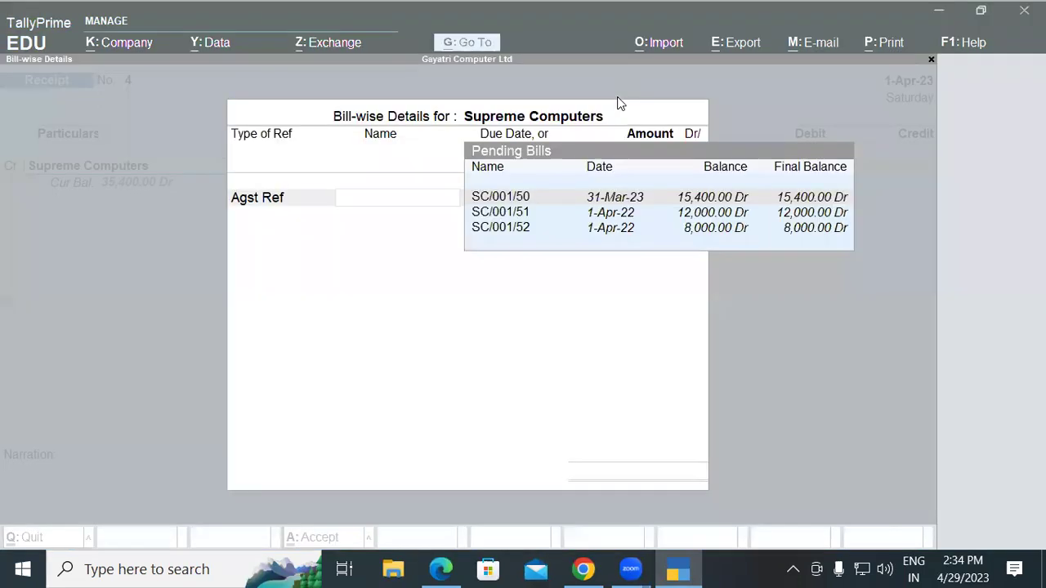
Allocate the Supreme Computers credit against pending bill SC/001/50 for 15,400.00 and finish the bill-wise details.
{"action": "left_click", "coordinate": [557, 197]}
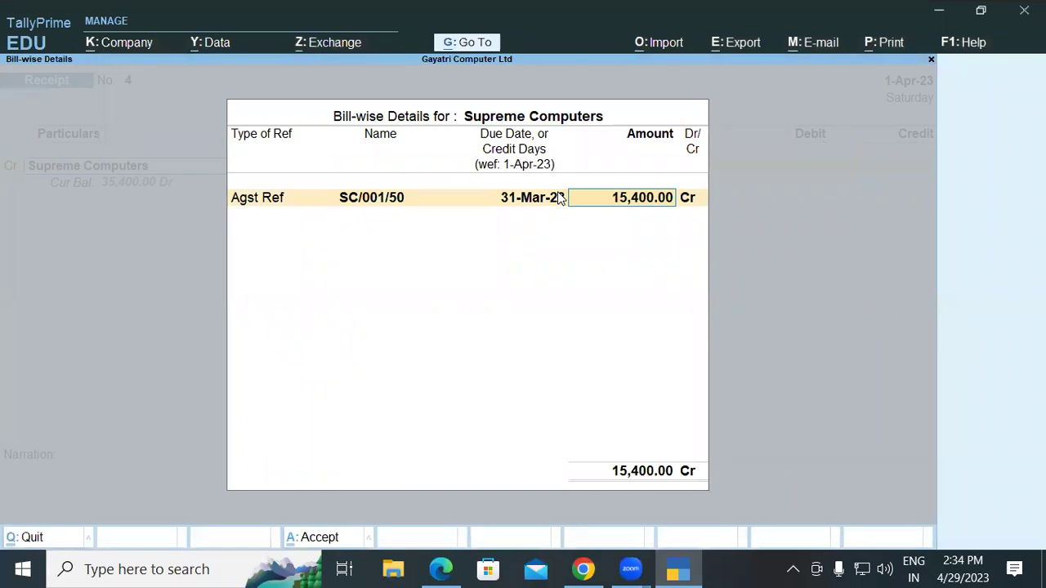
{"action": "key", "text": "Return"}
{"action": "key", "text": "Return"}
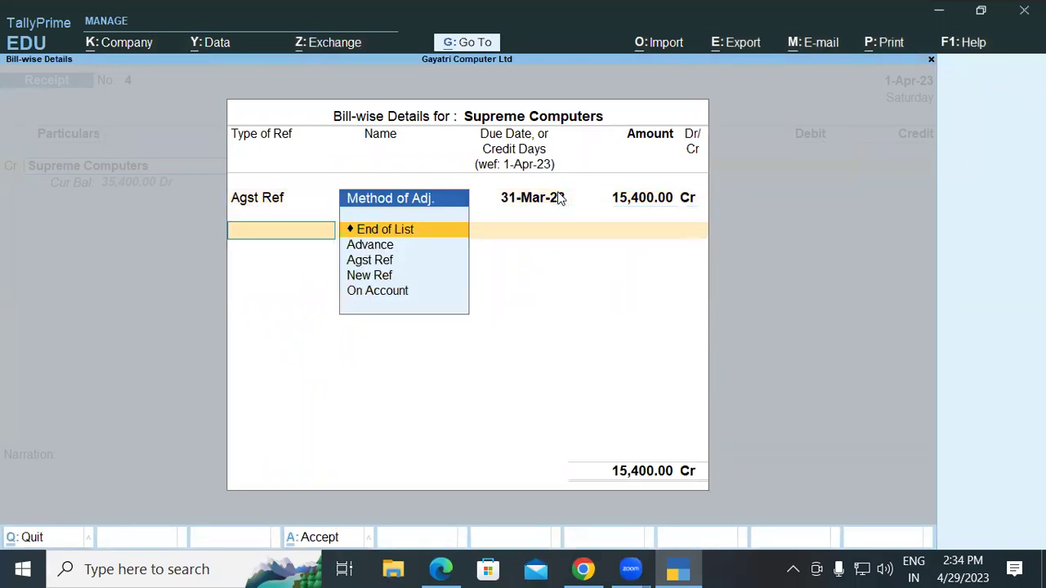
{"action": "key", "text": "Return"}
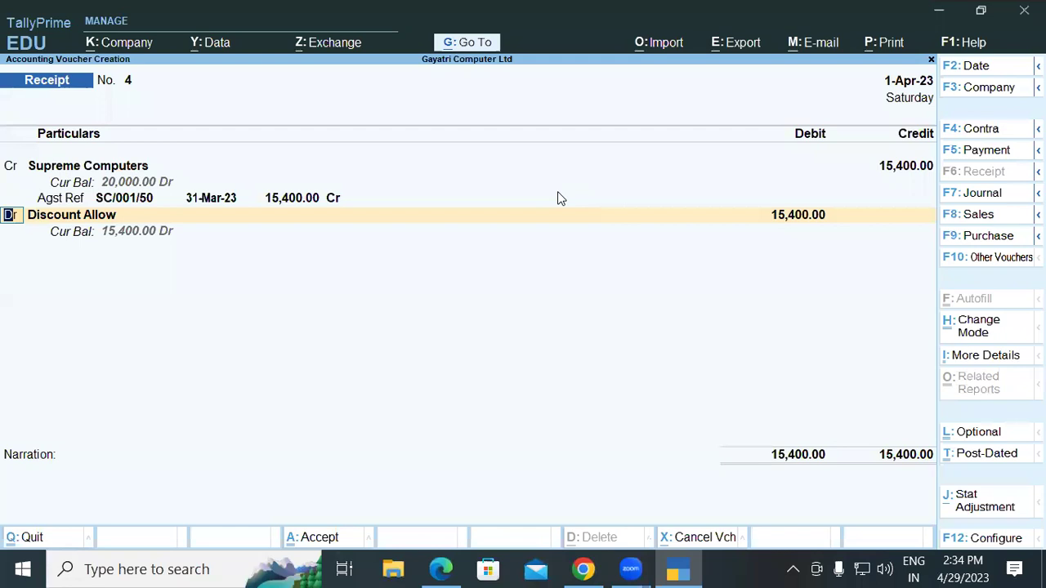
Replace the debit ledger with Cash and set its amount to 15,000.
{"action": "key", "text": "Return"}
{"action": "type", "text": "Cas"}
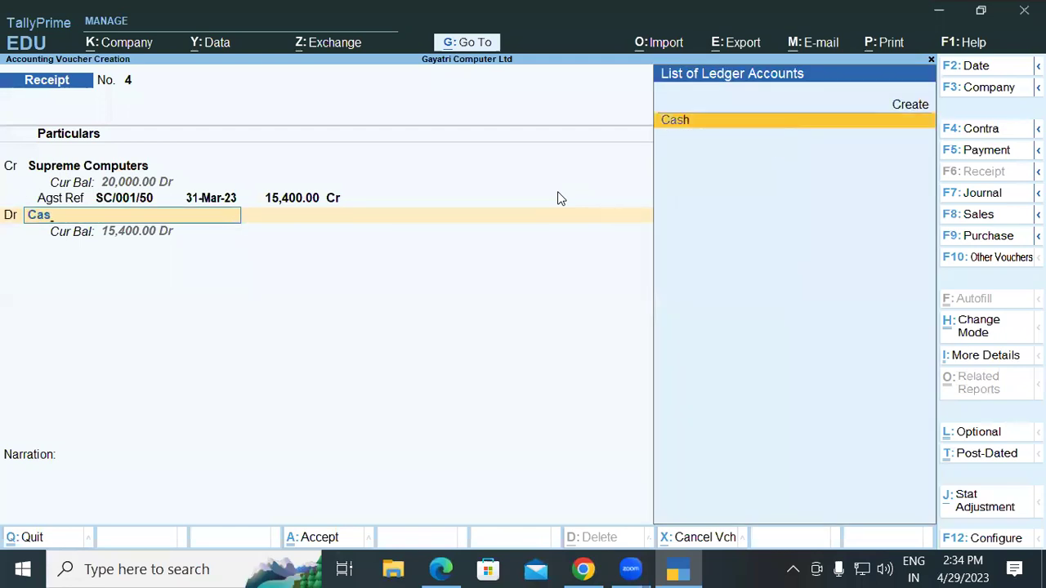
{"action": "key", "text": "Return"}
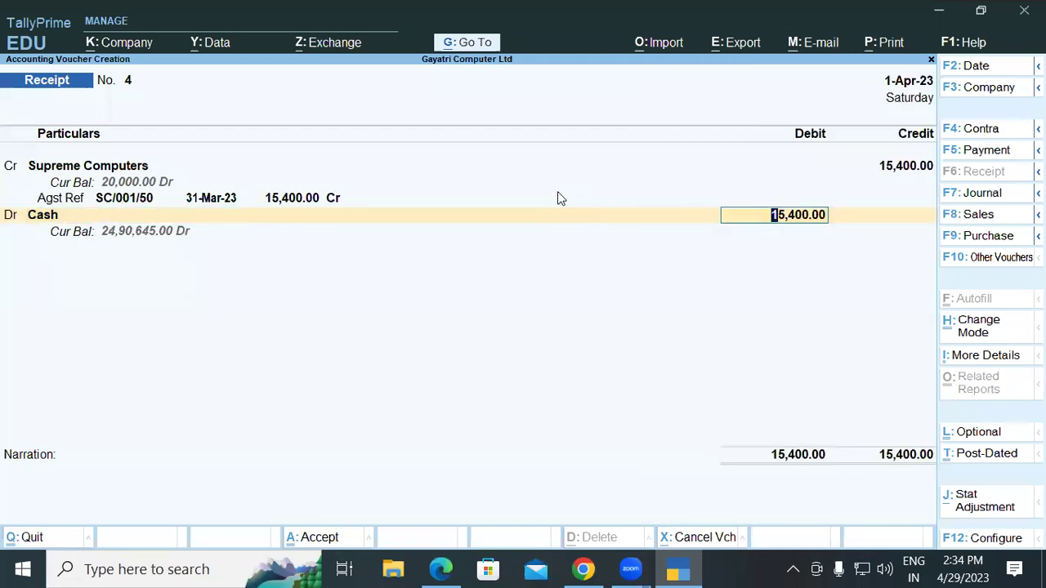
{"action": "type", "text": "15"}
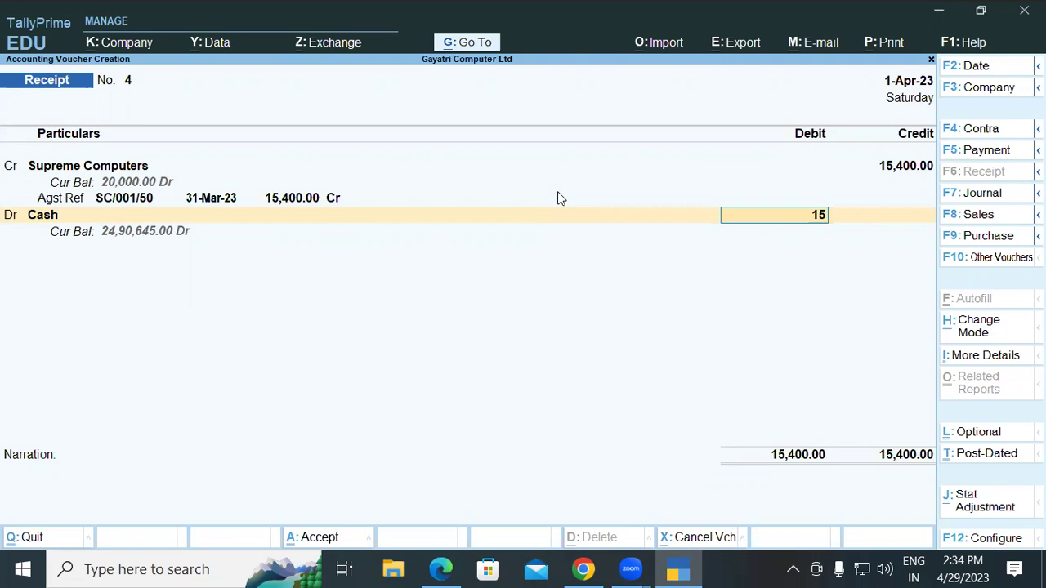
{"action": "type", "text": "000"}
{"action": "key", "text": "Return"}
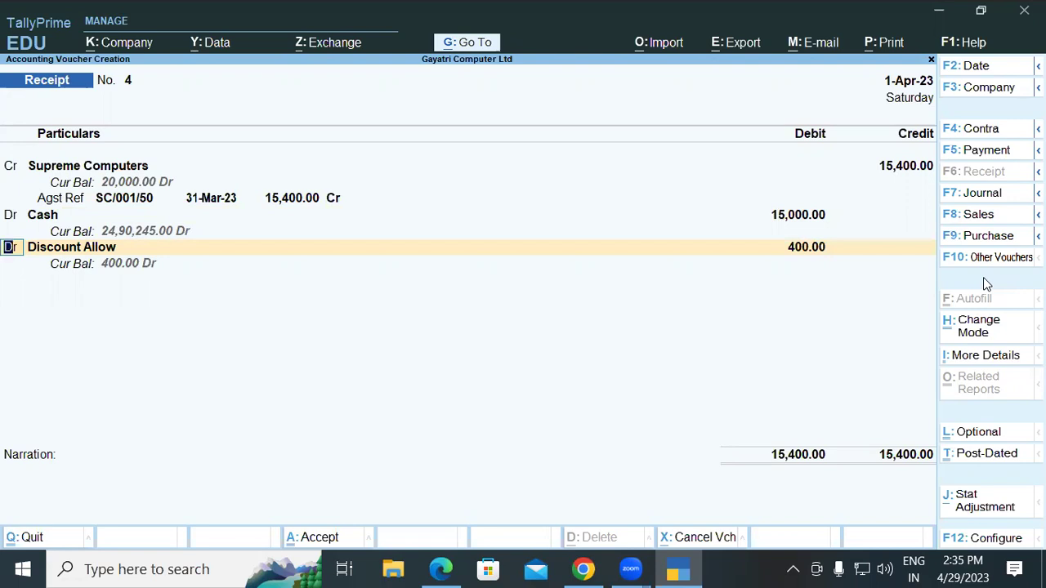
Accept the 400.00 debit to Discount Allow and save the receipt voucher with an empty narration.
{"action": "key", "text": "Return"}
{"action": "key", "text": "Return"}
{"action": "key", "text": "Return"}
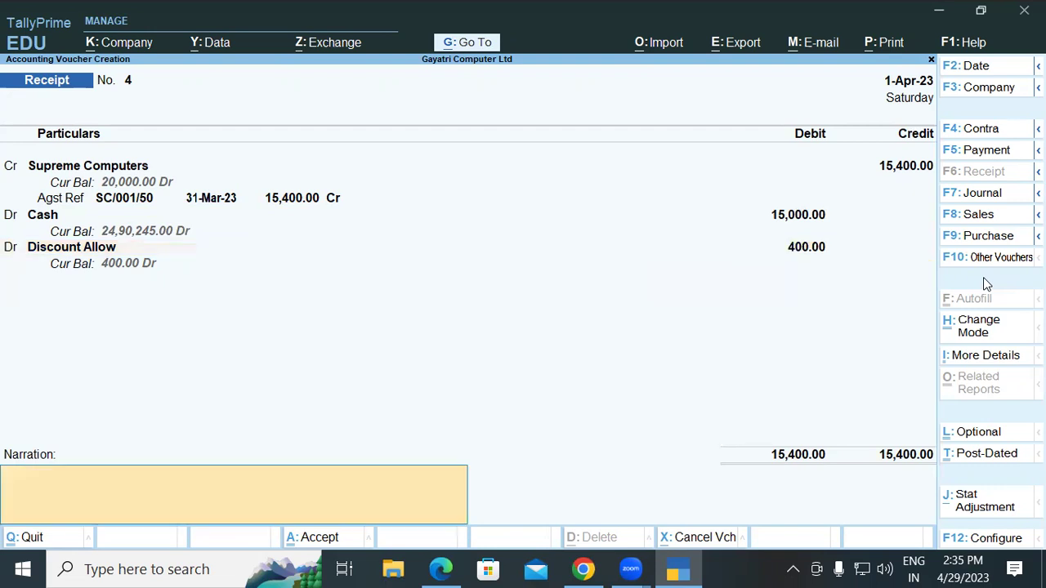
{"action": "key", "text": "Return"}
{"action": "key", "text": "Return"}
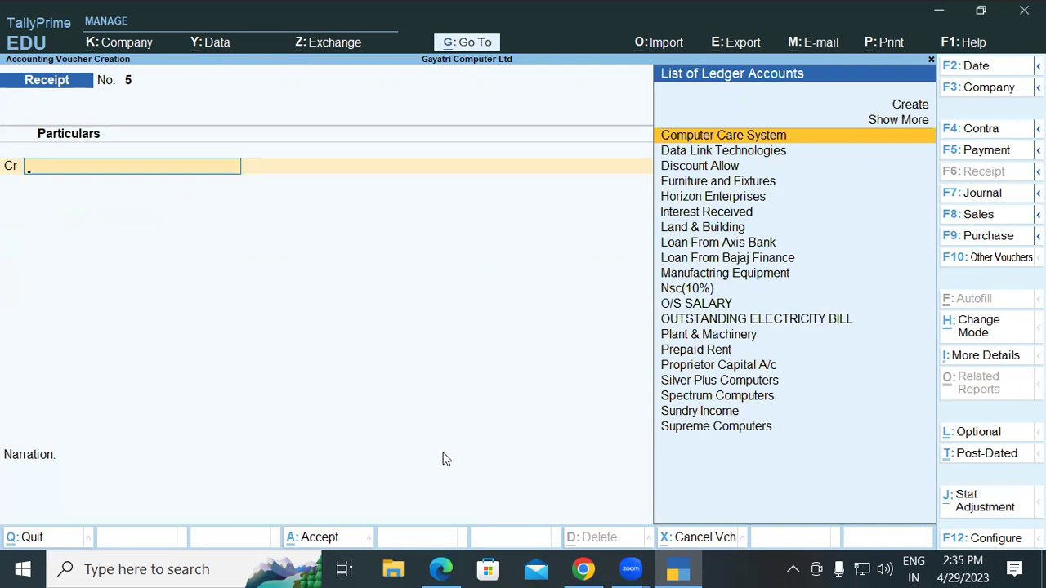
Switch to the PDF in Microsoft Edge and consult receipt voucher exercise 5 for Data Link Technologies on page 38.
{"action": "key", "text": "alt+Tab"}
{"action": "scroll", "coordinate": [365, 409], "scroll_direction": "down", "scroll_amount": 3}
{"action": "scroll", "coordinate": [366, 408], "scroll_direction": "down", "scroll_amount": 4}
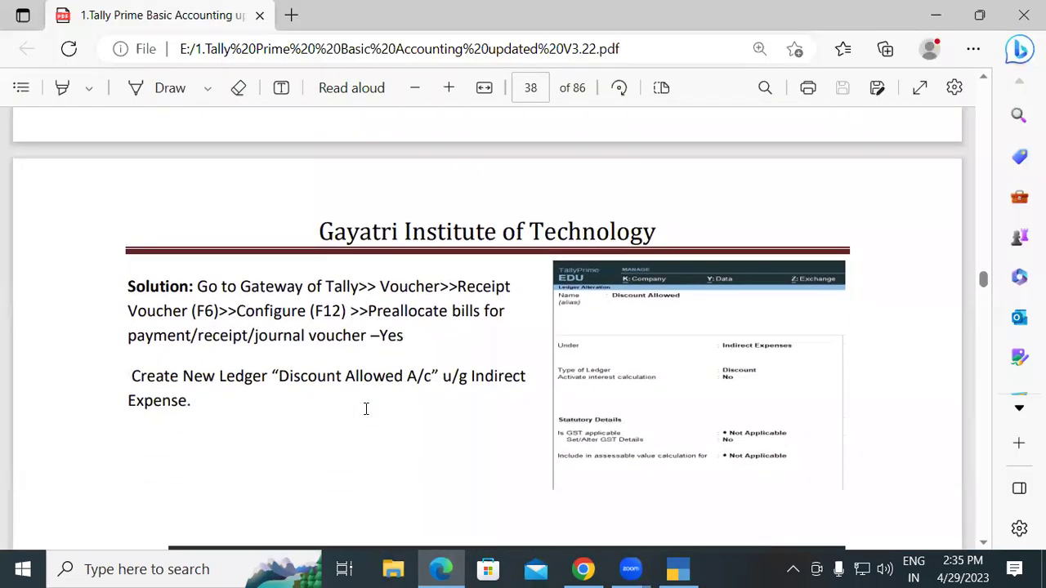
{"action": "scroll", "coordinate": [366, 408], "scroll_direction": "down", "scroll_amount": 2}
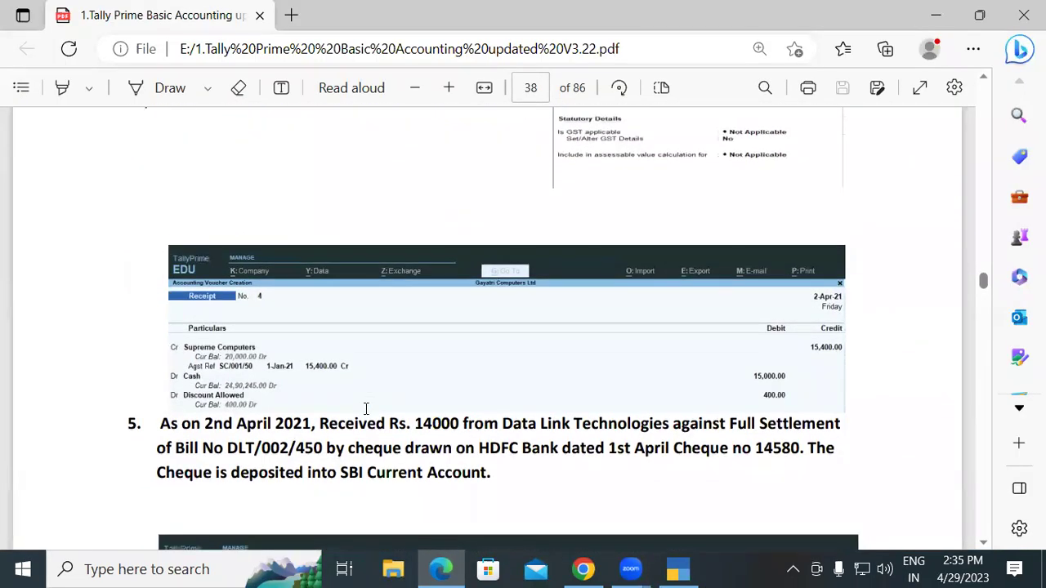
{"action": "scroll", "coordinate": [245, 353], "scroll_direction": "down", "scroll_amount": 1}
{"action": "scroll", "coordinate": [241, 353], "scroll_direction": "down", "scroll_amount": 1}
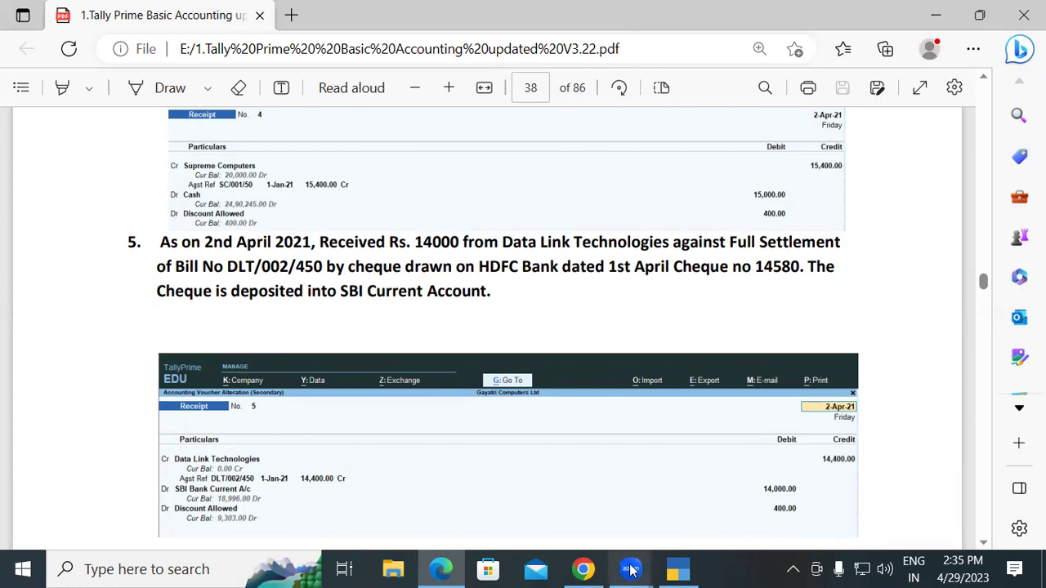
Switch to TallyPrime and credit Data Link Technologies against pending bill DLT/002/450 for 14,400.00, checking the bill number in the PDF.
{"action": "left_click", "coordinate": [677, 570]}
{"action": "type", "text": "Dat"}
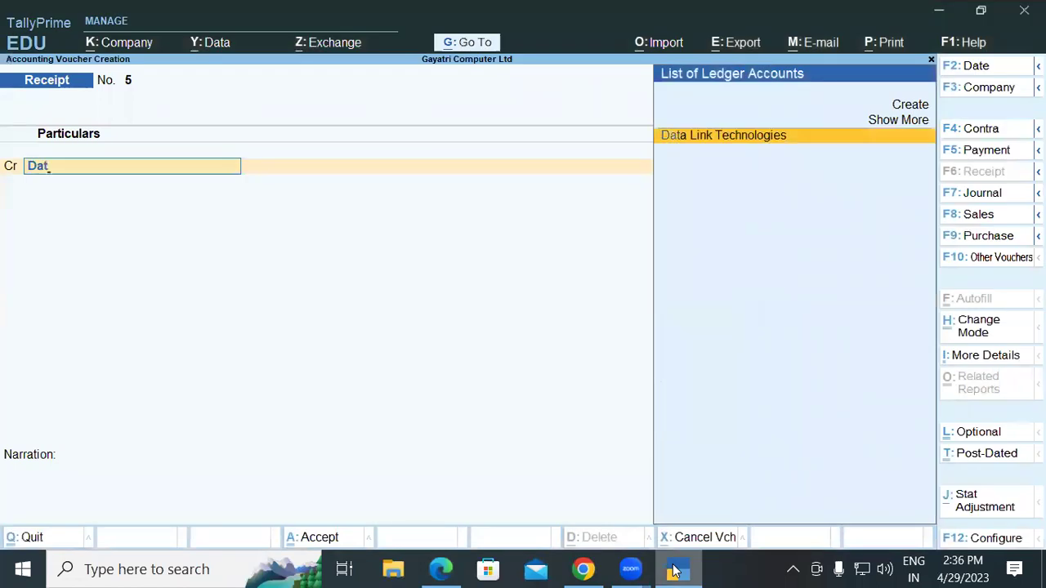
{"action": "key", "text": "Return"}
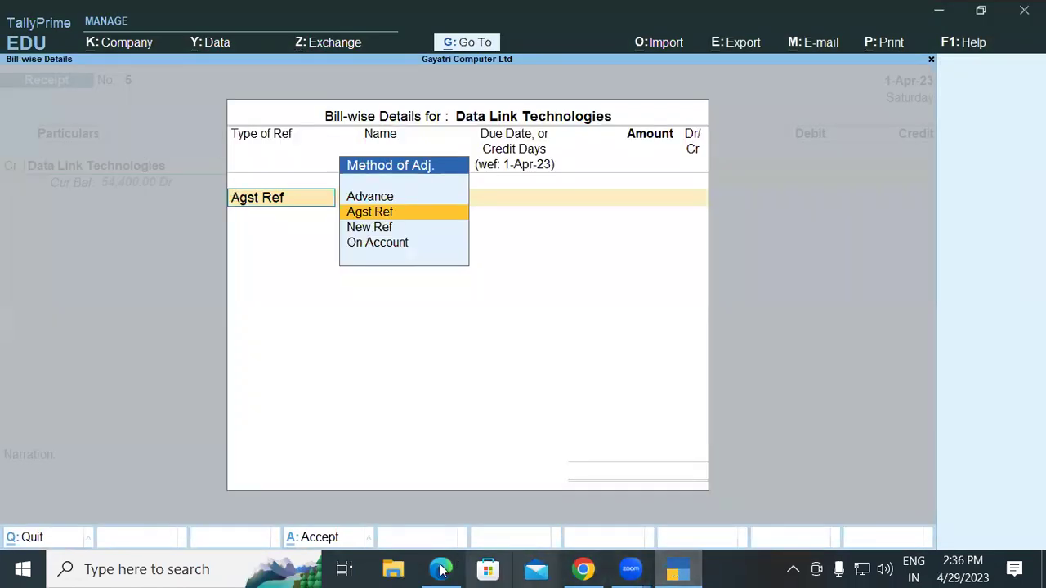
{"action": "key", "text": "alt+Tab"}
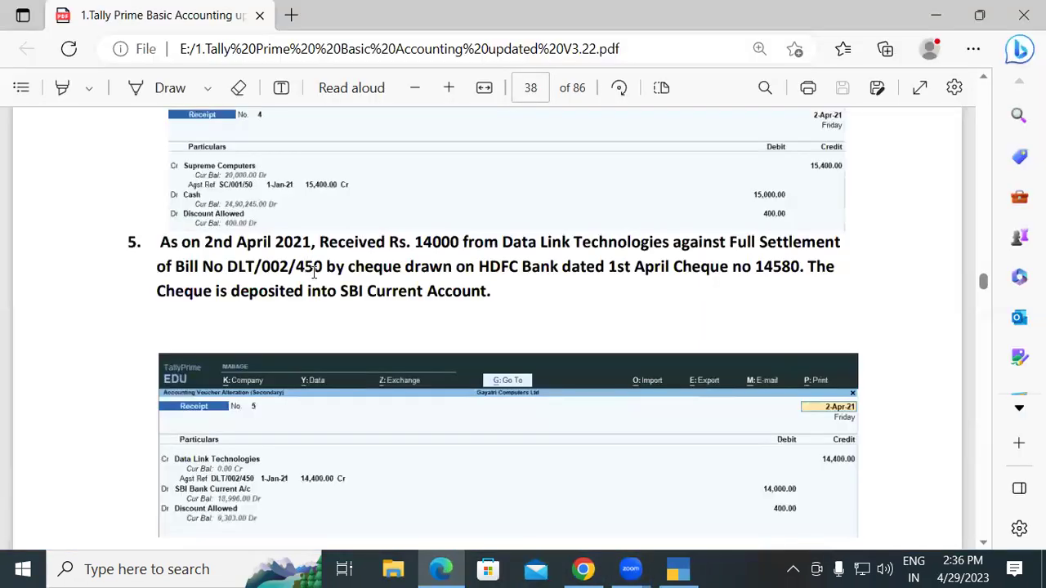
{"action": "left_click", "coordinate": [680, 569]}
{"action": "key", "text": "Return"}
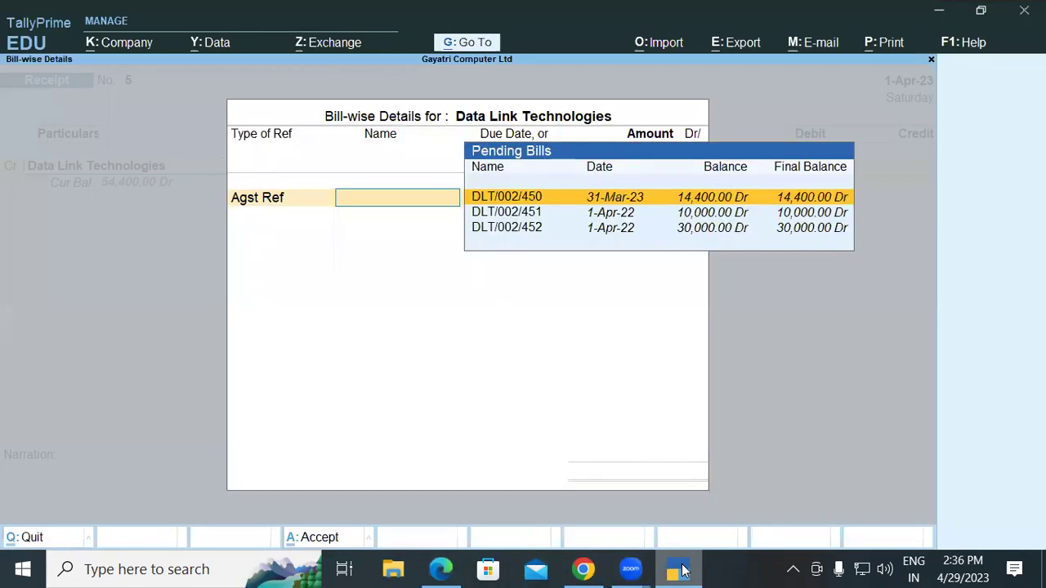
{"action": "key", "text": "Return"}
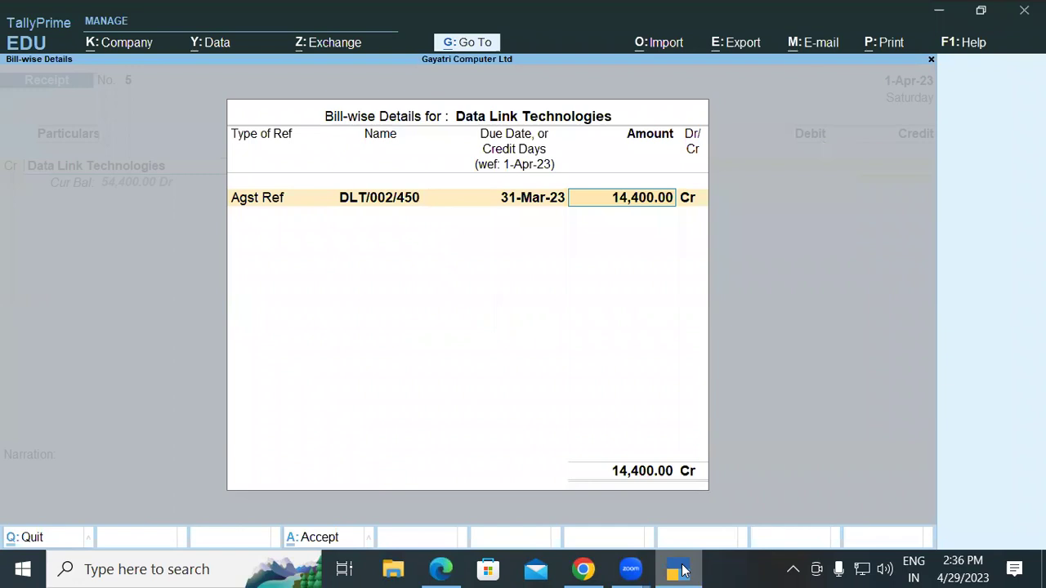
{"action": "key", "text": "Return"}
{"action": "key", "text": "Return"}
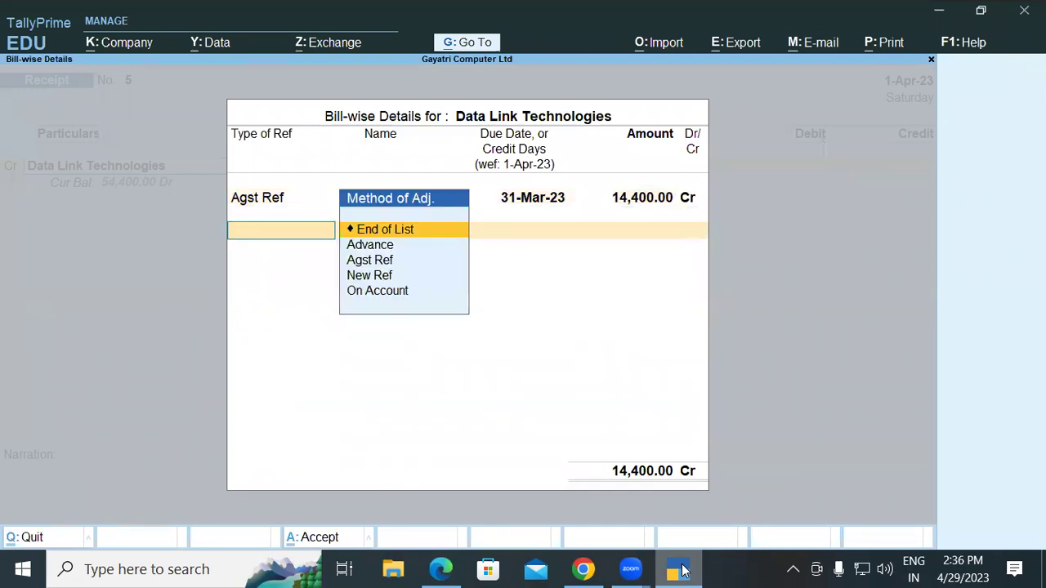
{"action": "key", "text": "Return"}
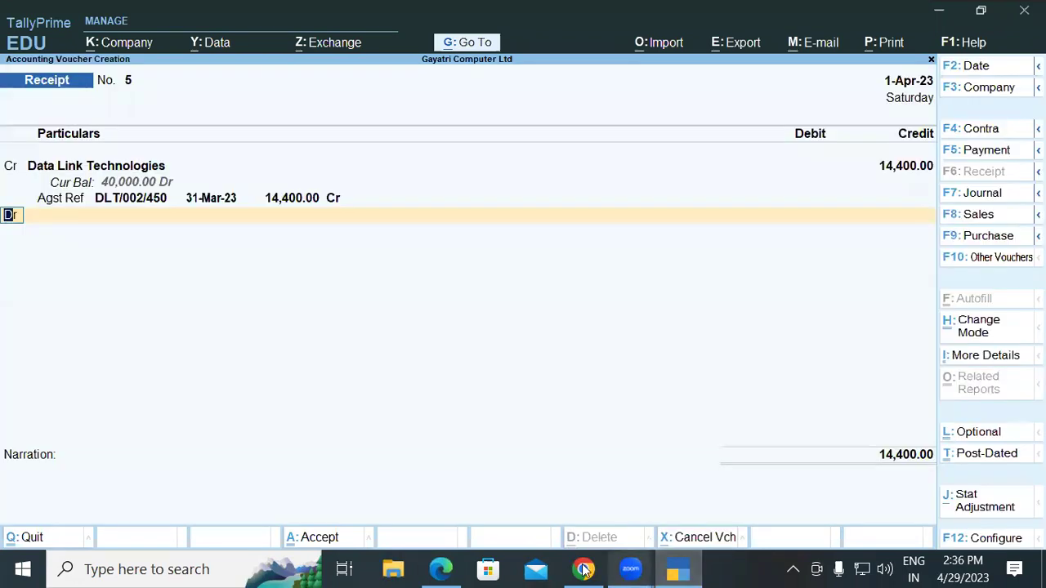
Check the received amount for exercise 5 in the Edge PDF and debit Cash with 14,000 in the TallyPrime receipt voucher.
{"action": "left_click", "coordinate": [458, 565]}
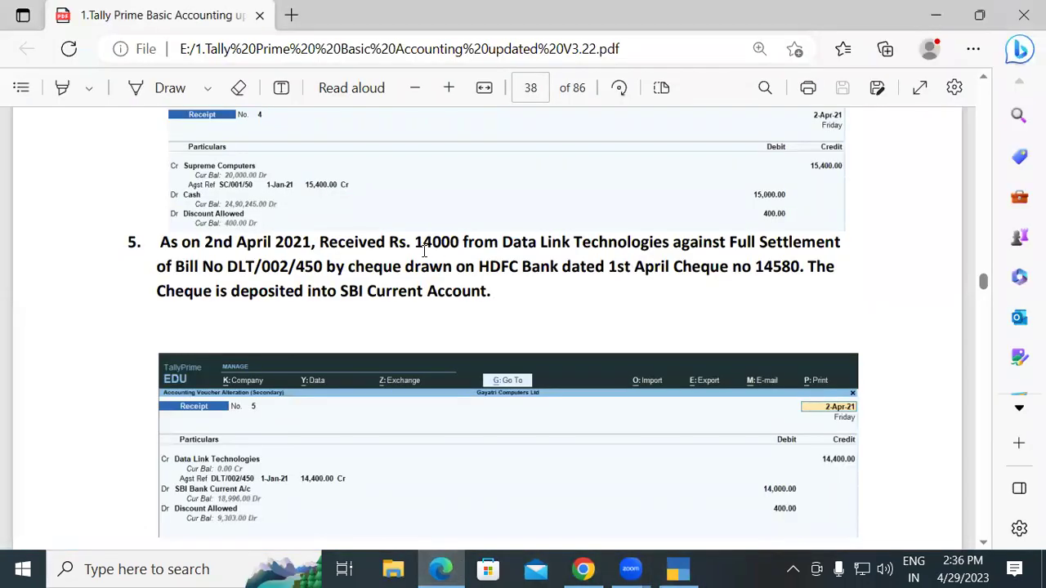
{"action": "left_click", "coordinate": [671, 569]}
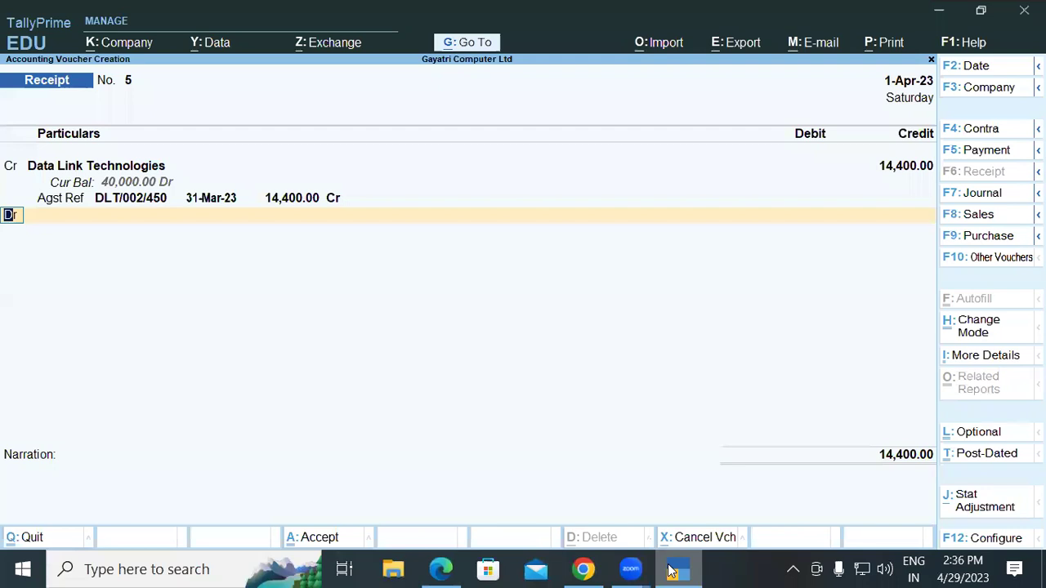
{"action": "key", "text": "Return"}
{"action": "type", "text": "Cas"}
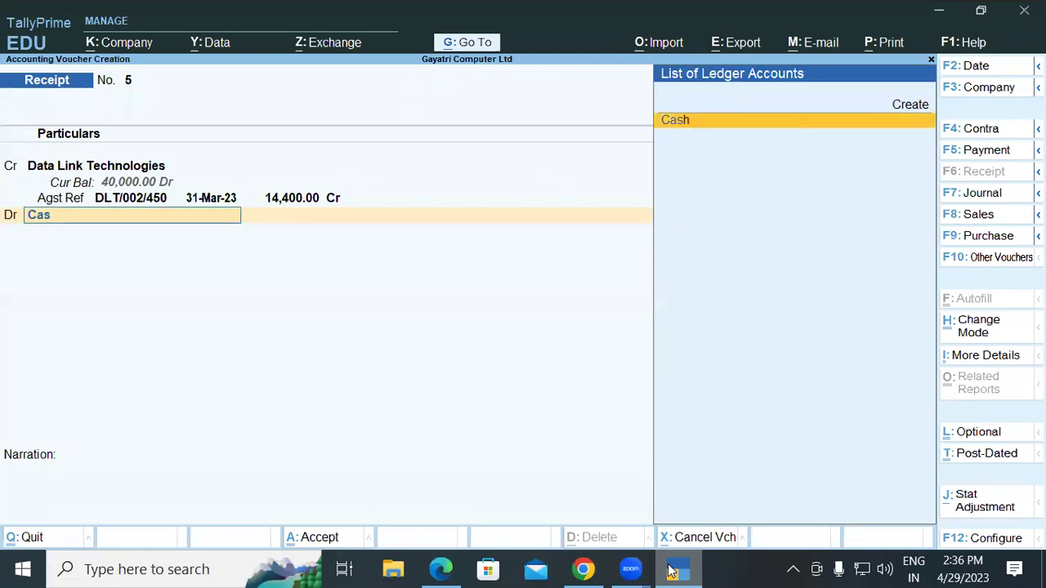
{"action": "key", "text": "Return"}
{"action": "type", "text": "14000"}
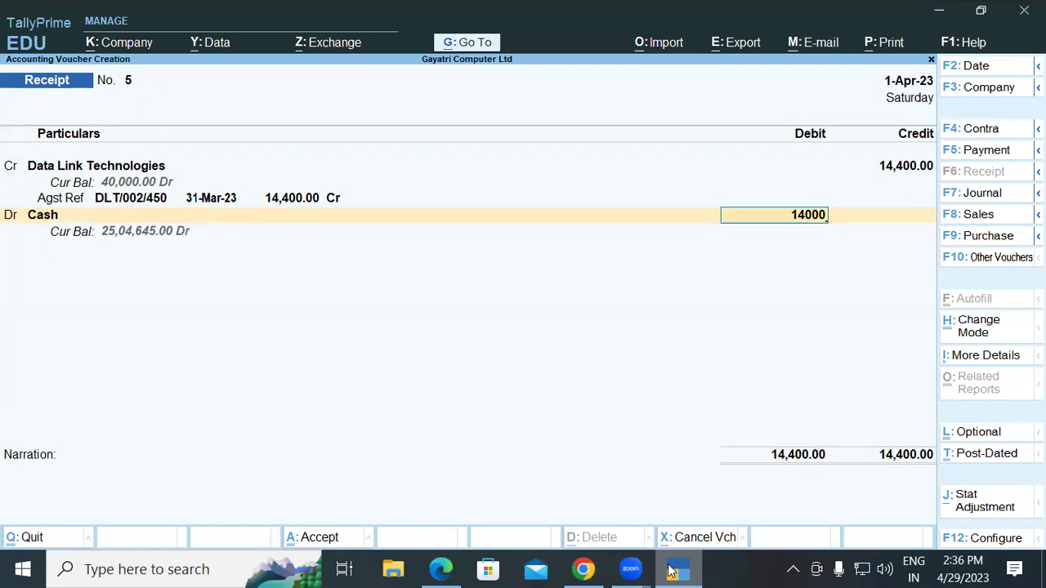
{"action": "key", "text": "Return"}
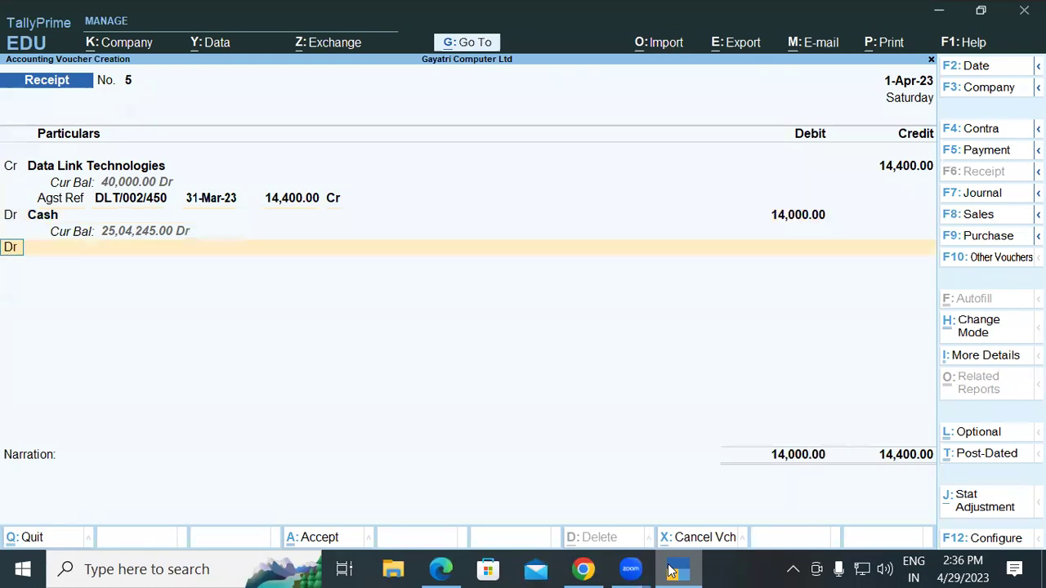
Debit Discount Allow with 400.00 and save the receipt voucher with an empty narration.
{"action": "key", "text": "Return"}
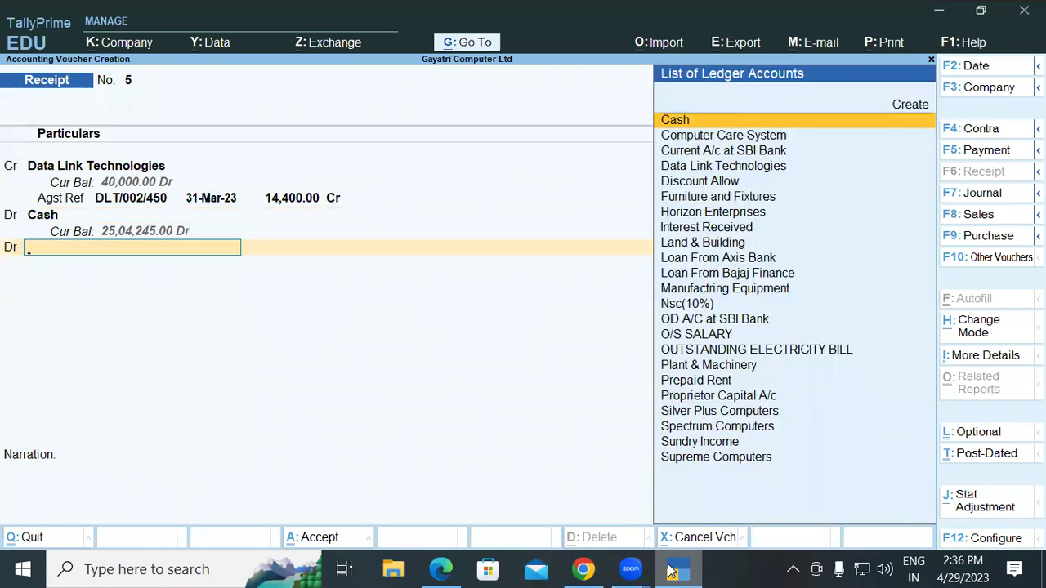
{"action": "type", "text": "Di"}
{"action": "key", "text": "Return"}
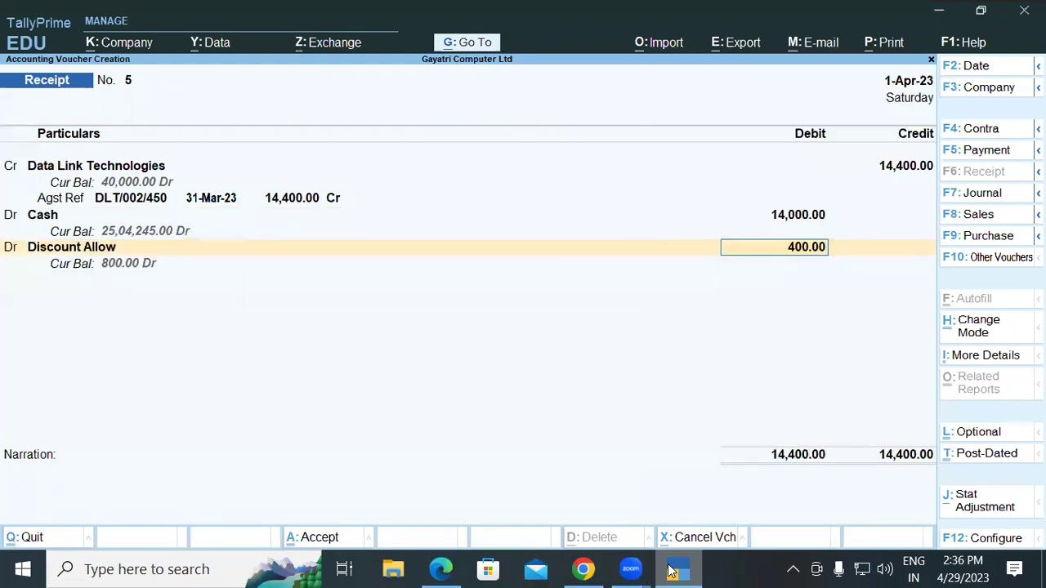
{"action": "key", "text": "Return"}
{"action": "key", "text": "Return"}
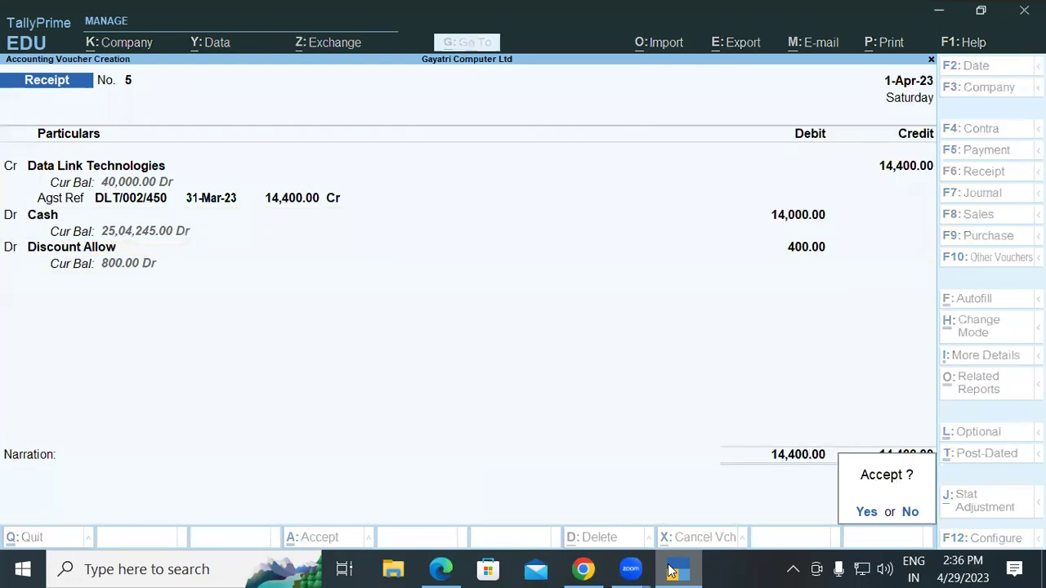
{"action": "key", "text": "Return"}
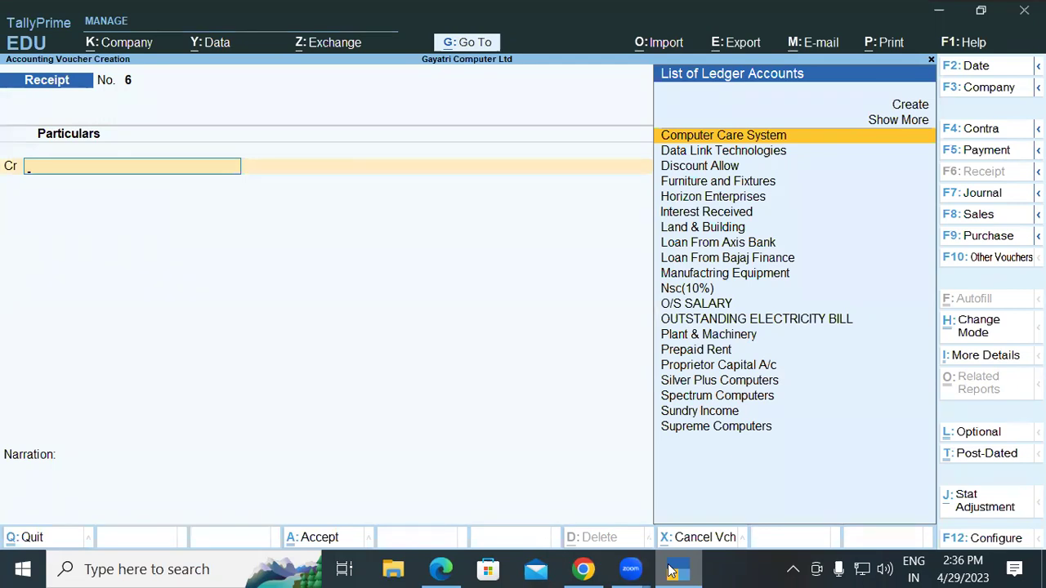
Switch to the PDF in Microsoft Edge and read the bill, cheque and deposit details of exercise 6 for Spectrum Computers.
{"action": "left_click", "coordinate": [451, 571]}
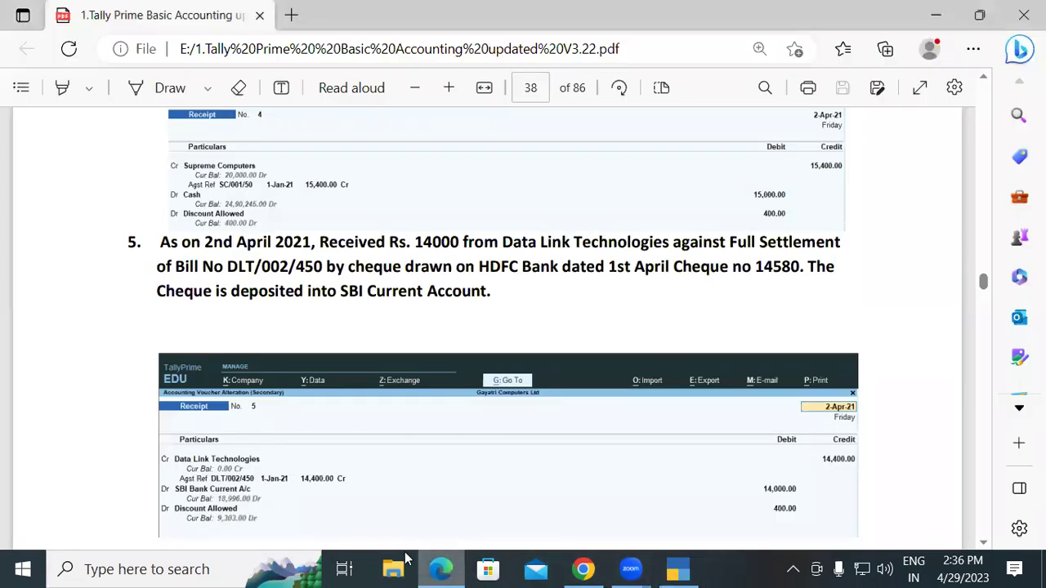
{"action": "scroll", "coordinate": [299, 387], "scroll_direction": "down", "scroll_amount": 4}
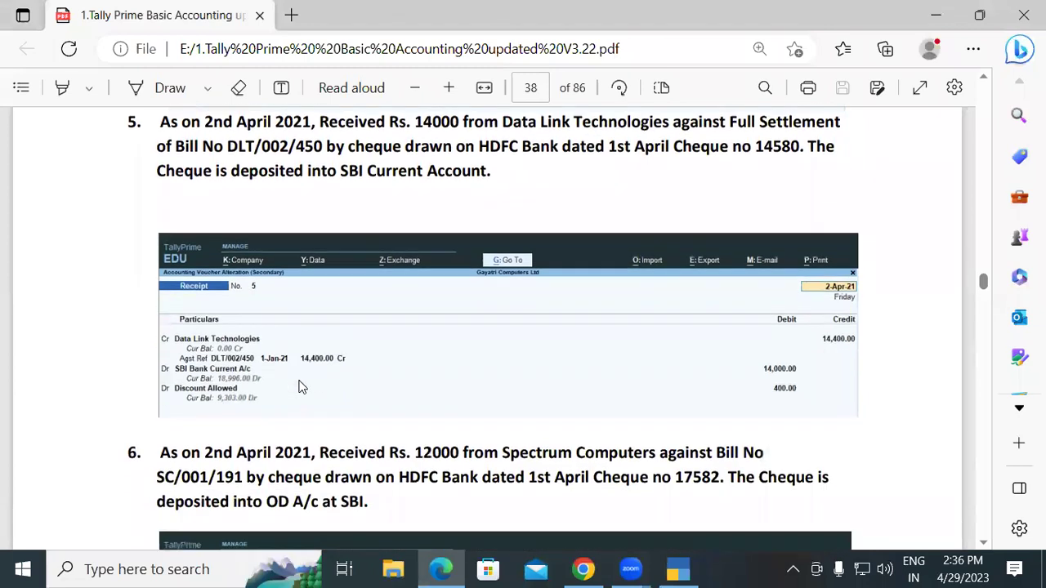
{"action": "scroll", "coordinate": [299, 387], "scroll_direction": "down", "scroll_amount": 1}
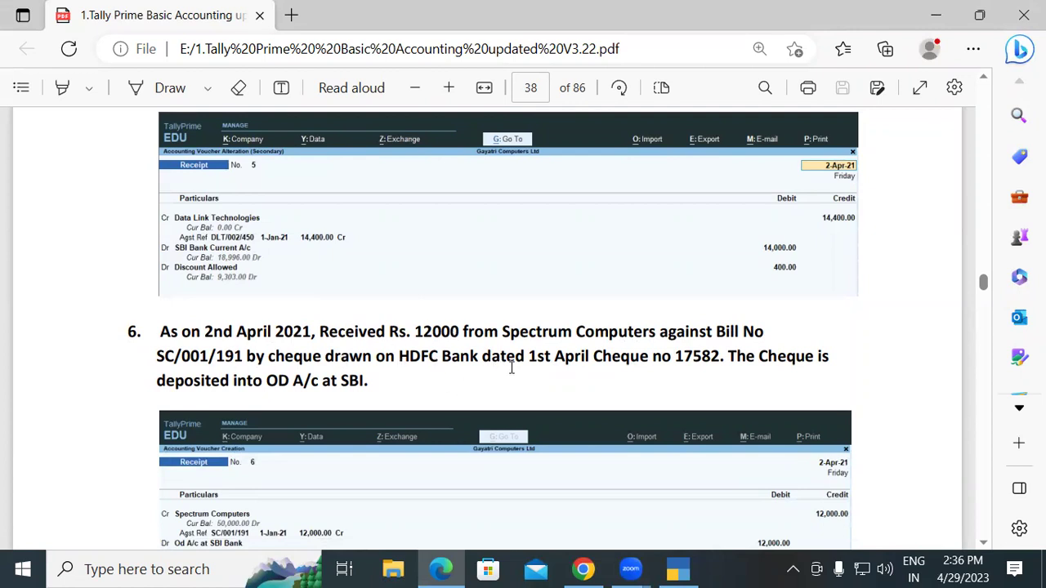
{"action": "left_click_drag", "start_coordinate": [604, 356], "coordinate": [693, 367]}
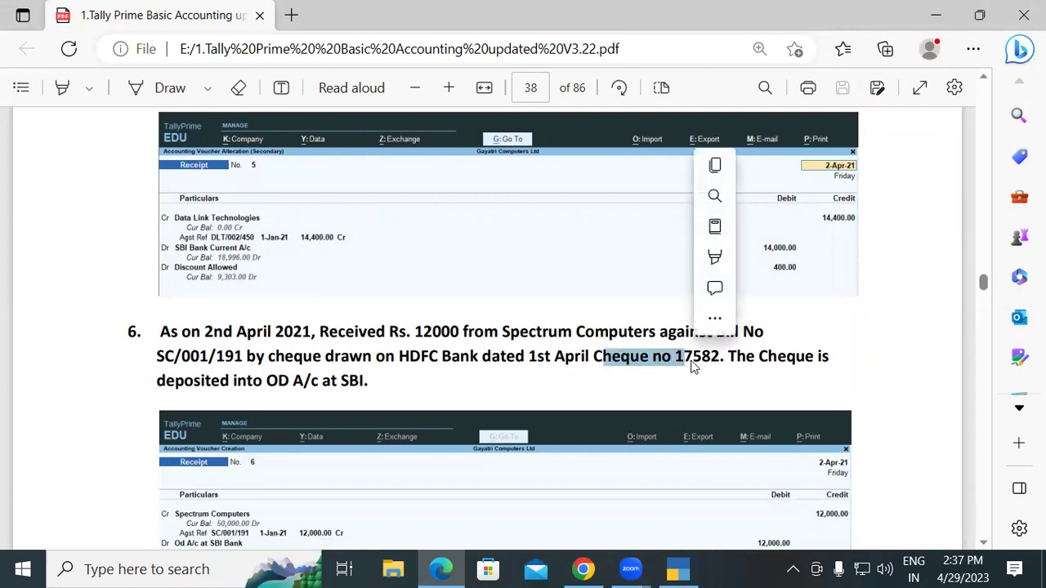
{"action": "left_click", "coordinate": [448, 398]}
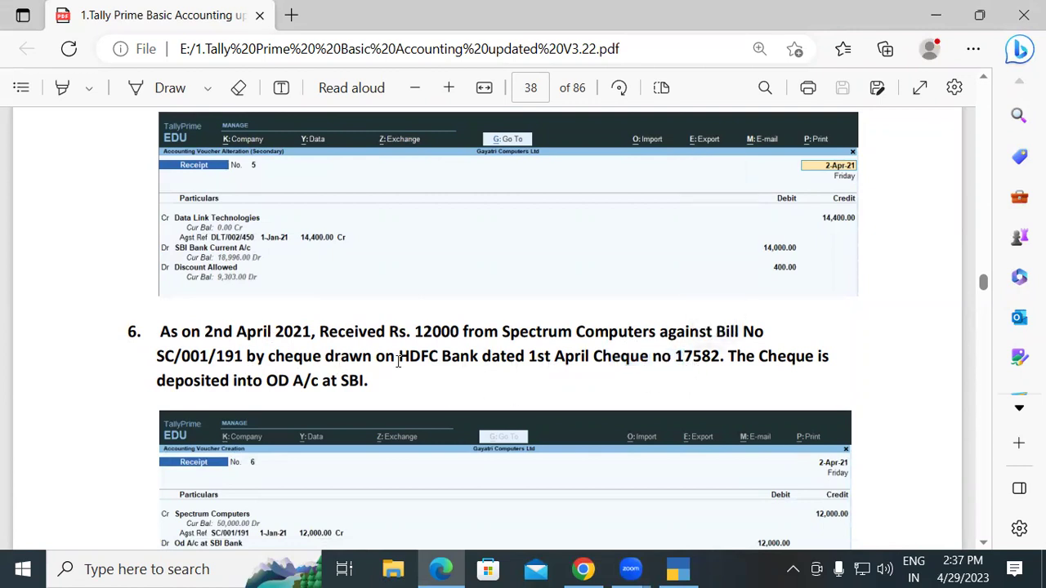
{"action": "left_click_drag", "start_coordinate": [401, 357], "coordinate": [451, 357]}
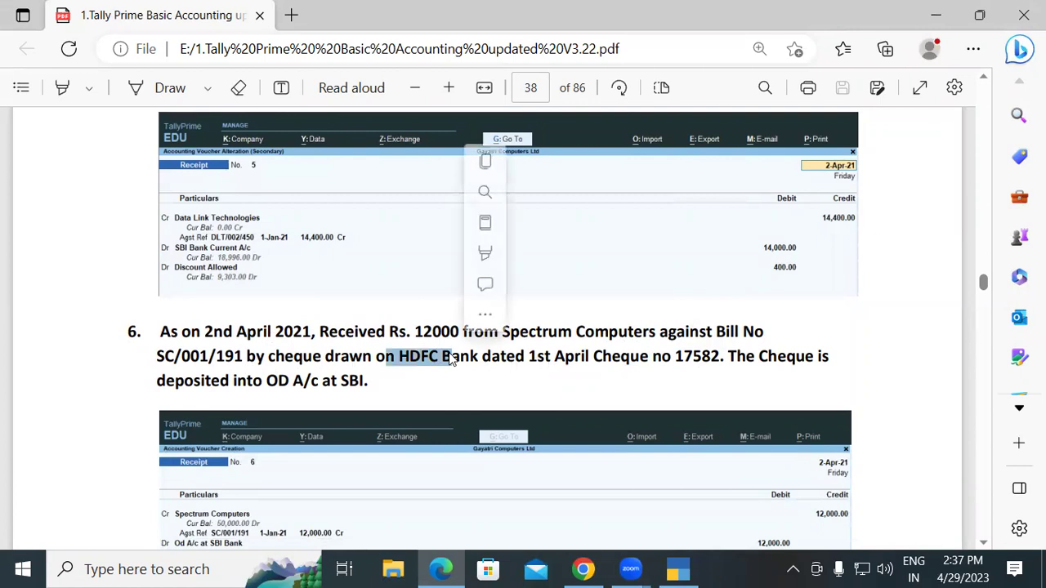
{"action": "left_click_drag", "start_coordinate": [294, 382], "coordinate": [349, 389]}
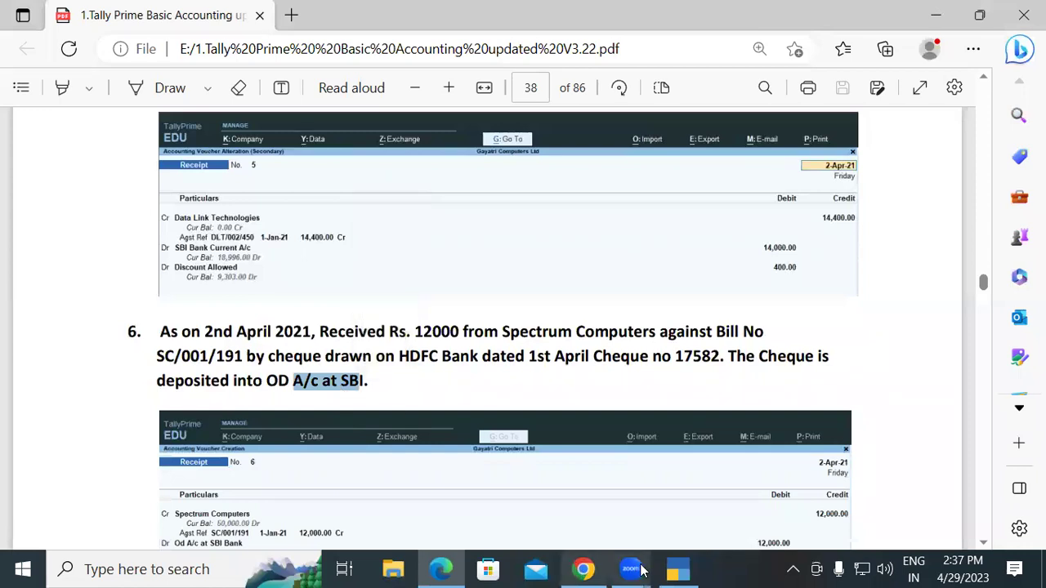
Switch to TallyPrime and credit Spectrum Computers against pending bill SC/001/191 for 12,000.00 in the new receipt voucher.
{"action": "left_click", "coordinate": [685, 570]}
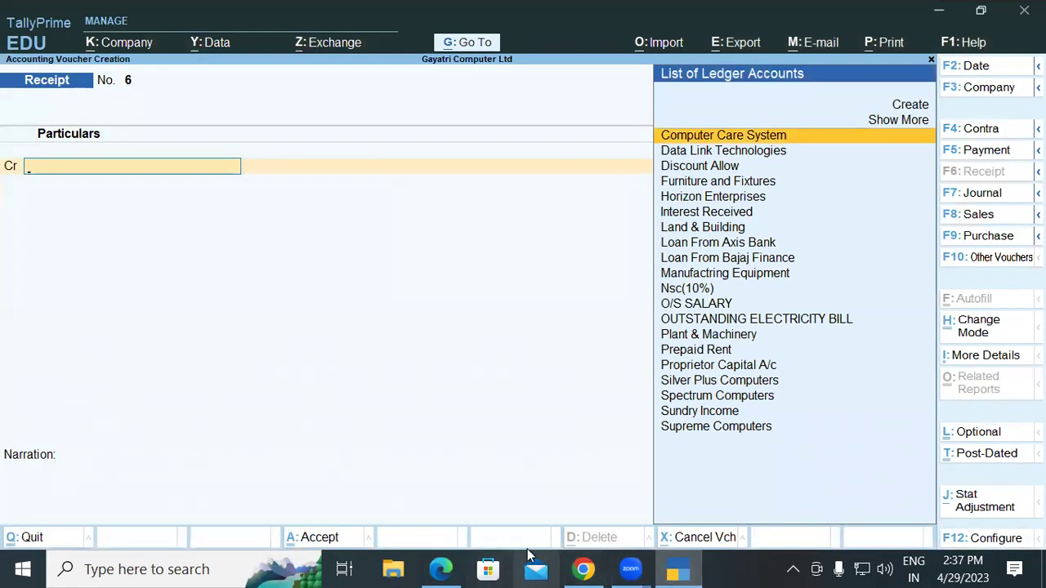
{"action": "type", "text": "Spectrum Computers"}
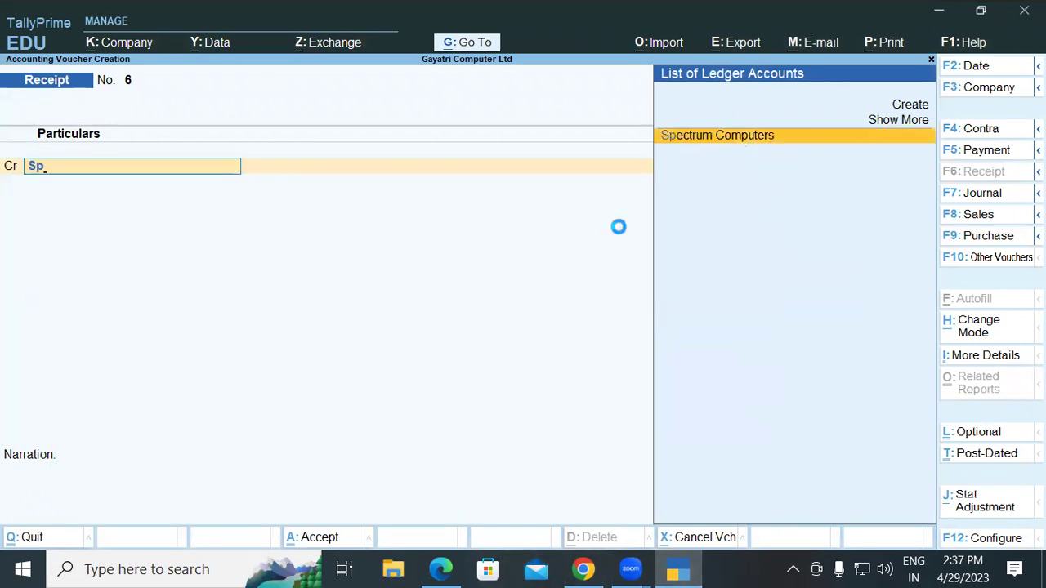
{"action": "key", "text": "Return"}
{"action": "key", "text": "Return"}
{"action": "key", "text": "Return"}
{"action": "key", "text": "Return"}
{"action": "key", "text": "Return"}
{"action": "key", "text": "Return"}
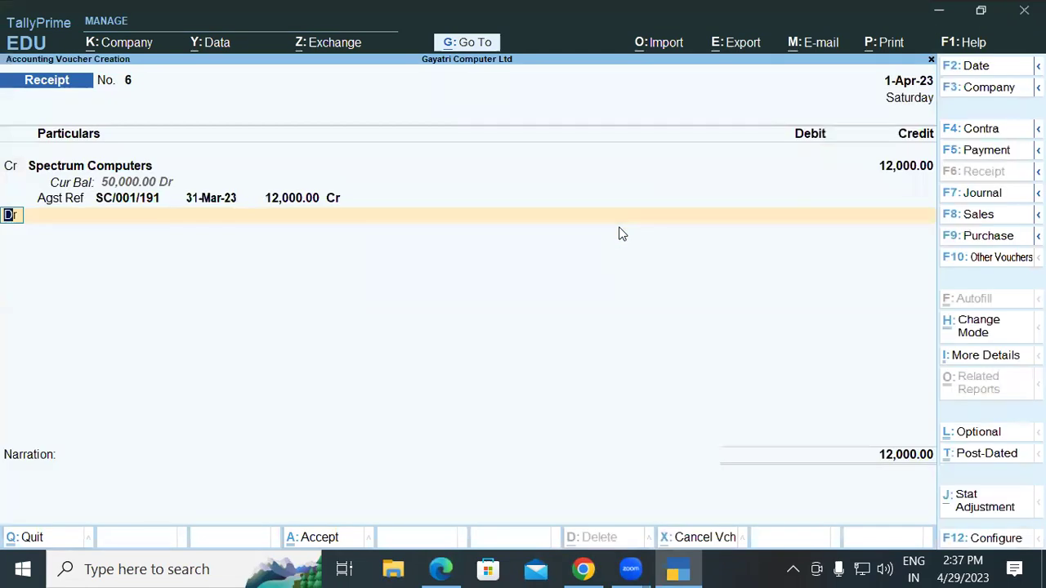
Debit OD A/C at SBI Bank with 12,000.00 and accept Cheque/DD as the transaction type in its bank allocation.
{"action": "key", "text": "Return"}
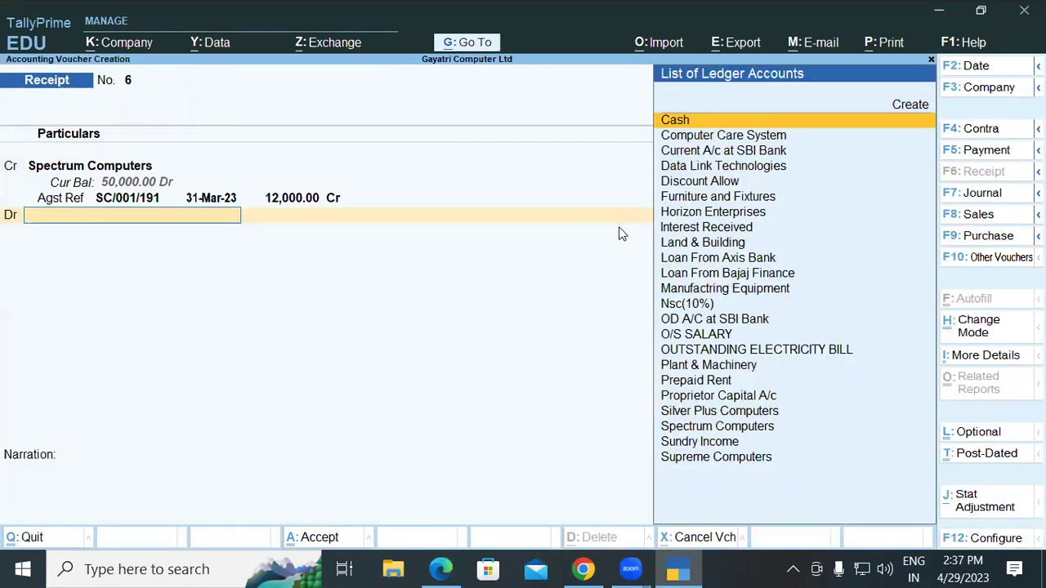
{"action": "type", "text": "Sbi"}
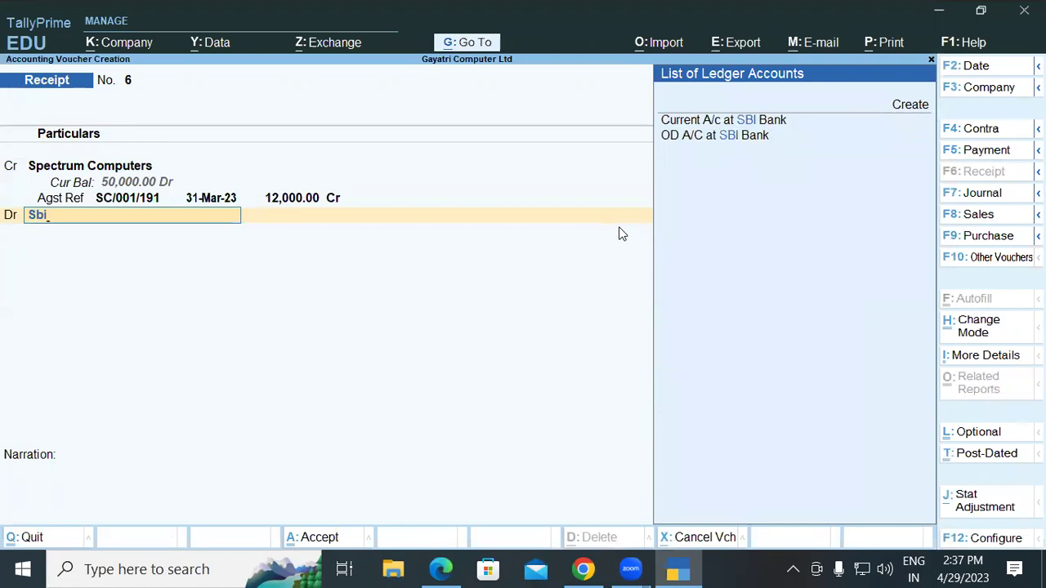
{"action": "key", "text": "Down"}
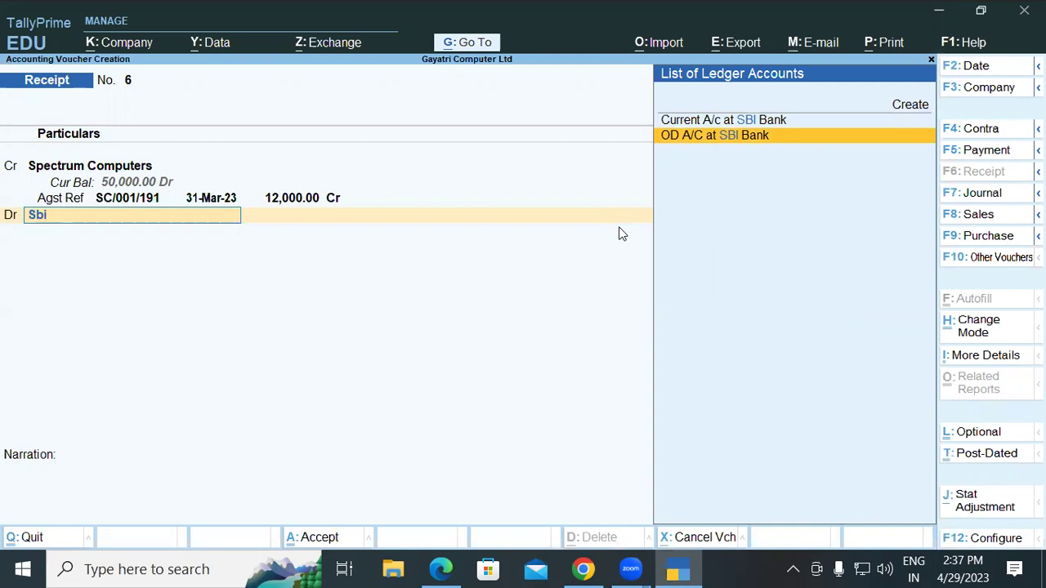
{"action": "key", "text": "Return"}
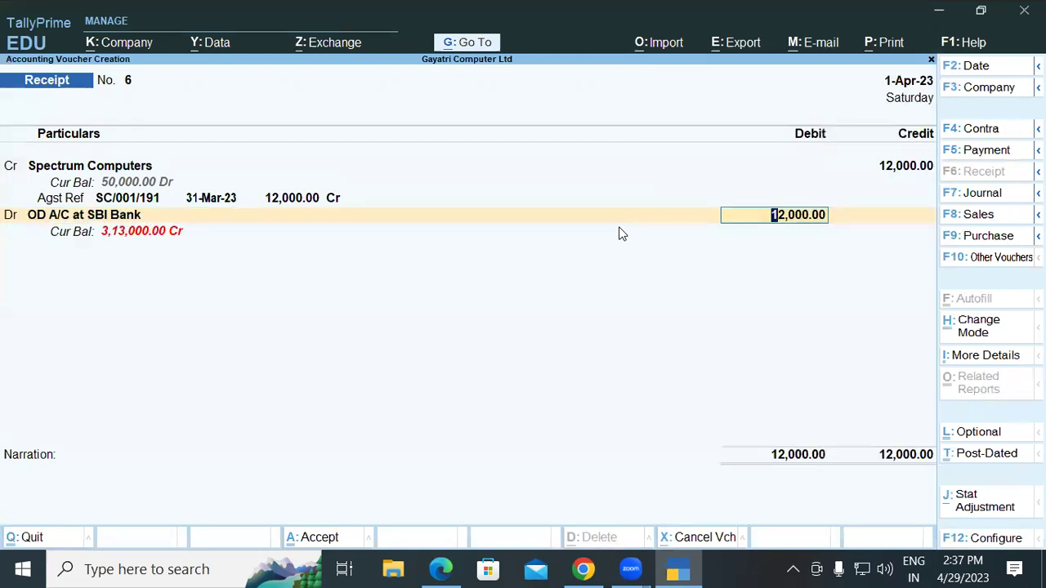
{"action": "key", "text": "Return"}
{"action": "key", "text": "Return"}
{"action": "key", "text": "Return"}
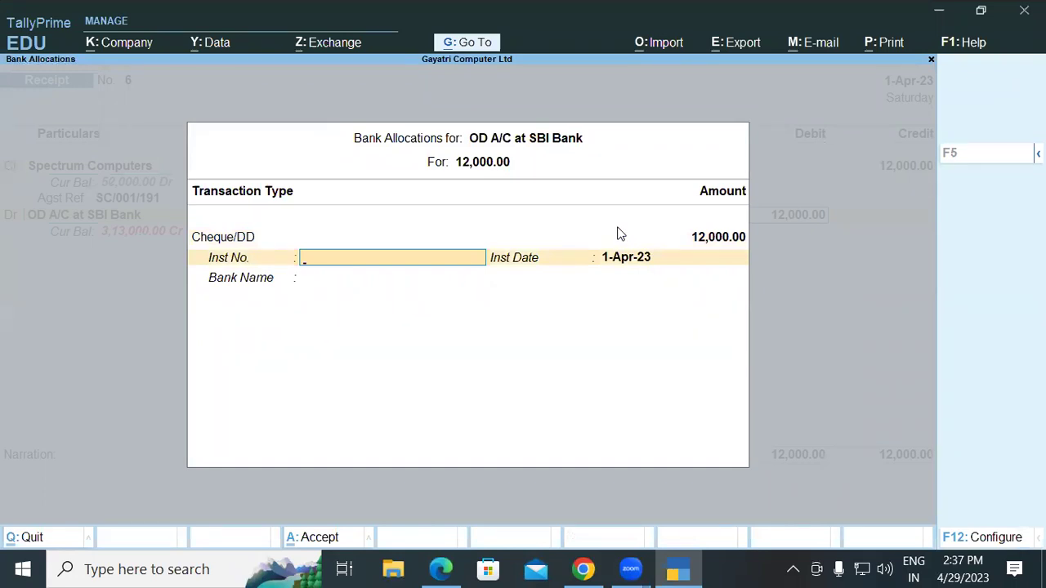
Leave the bank allocation configuration options as they are, set the instrument number to 17582 and keep the instrument date 1-Apr-23.
{"action": "key", "text": "F12"}
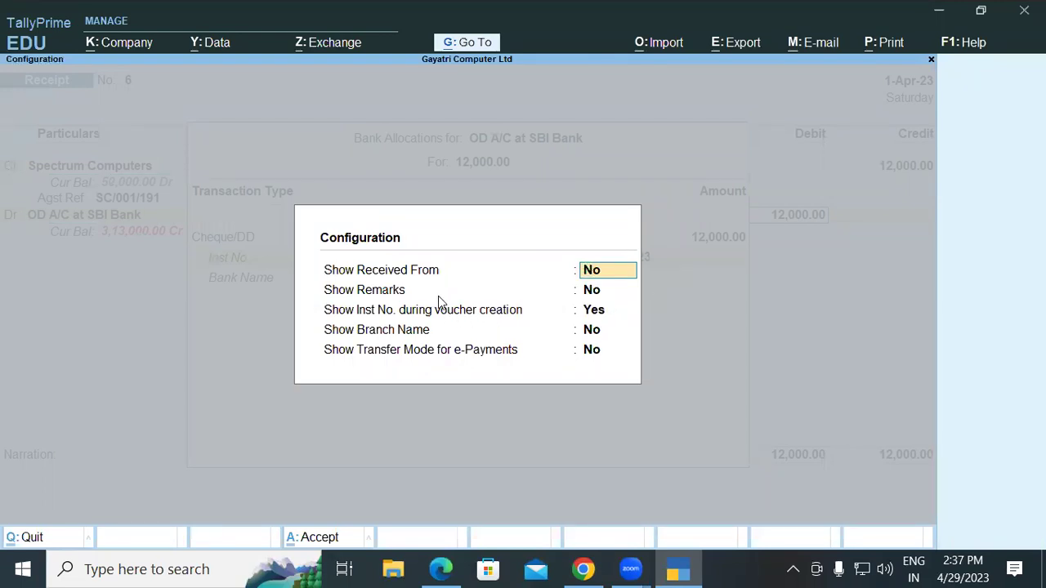
{"action": "key", "text": "ctrl+a"}
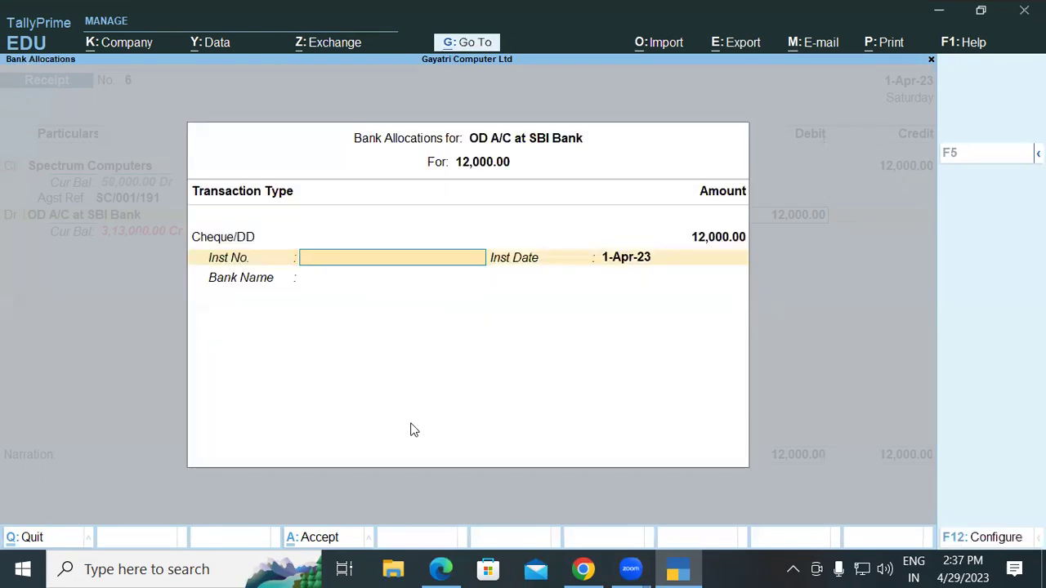
{"action": "type", "text": "15"}
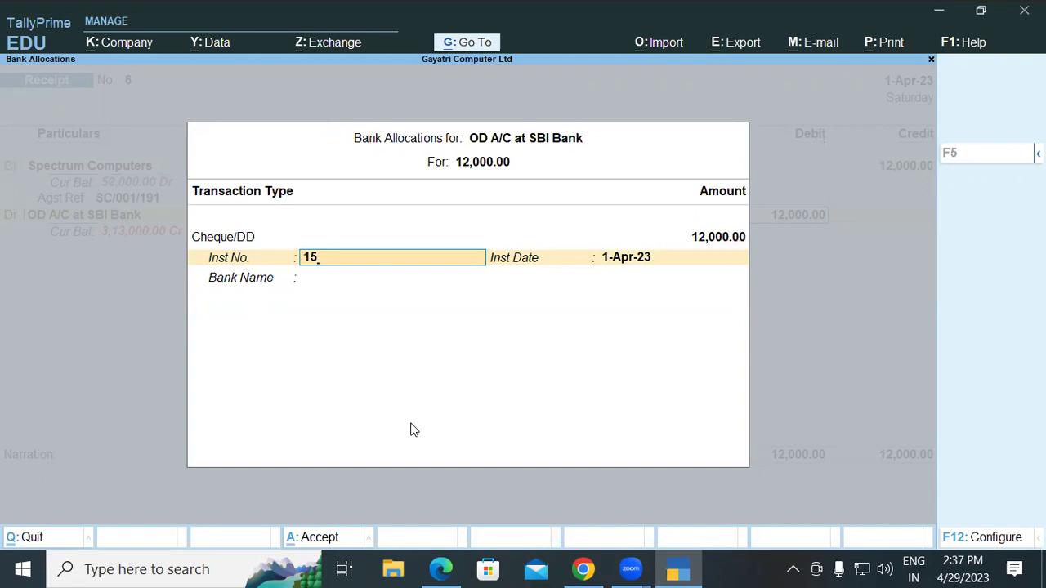
{"action": "key", "text": "BackSpace"}
{"action": "type", "text": "7582"}
{"action": "key", "text": "Return"}
{"action": "key", "text": "Return"}
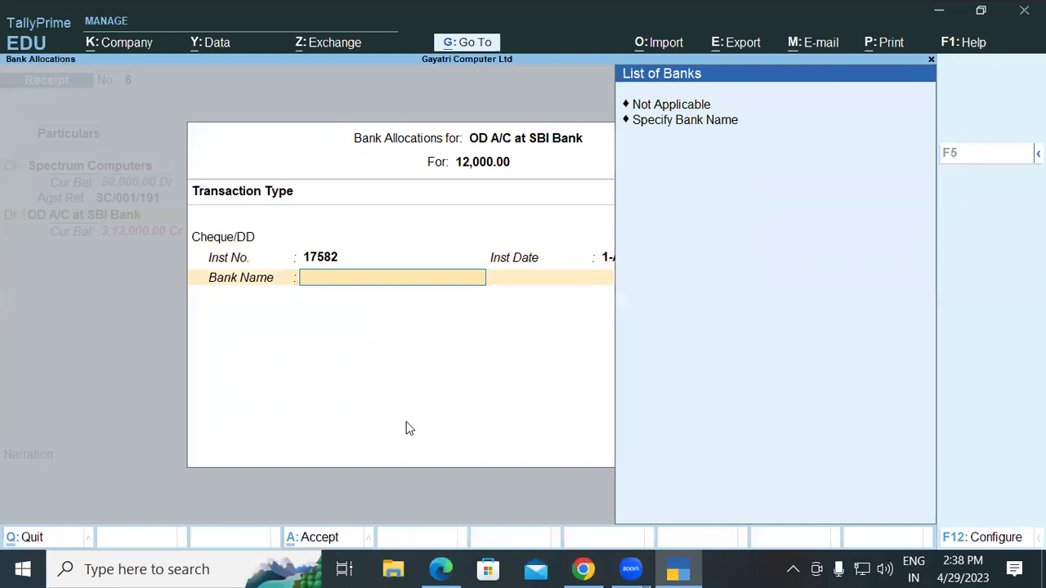
Specify HDFC as the bank name for the cheque, leave the narration blank and save the Spectrum Computers receipt voucher.
{"action": "left_click", "coordinate": [651, 131]}
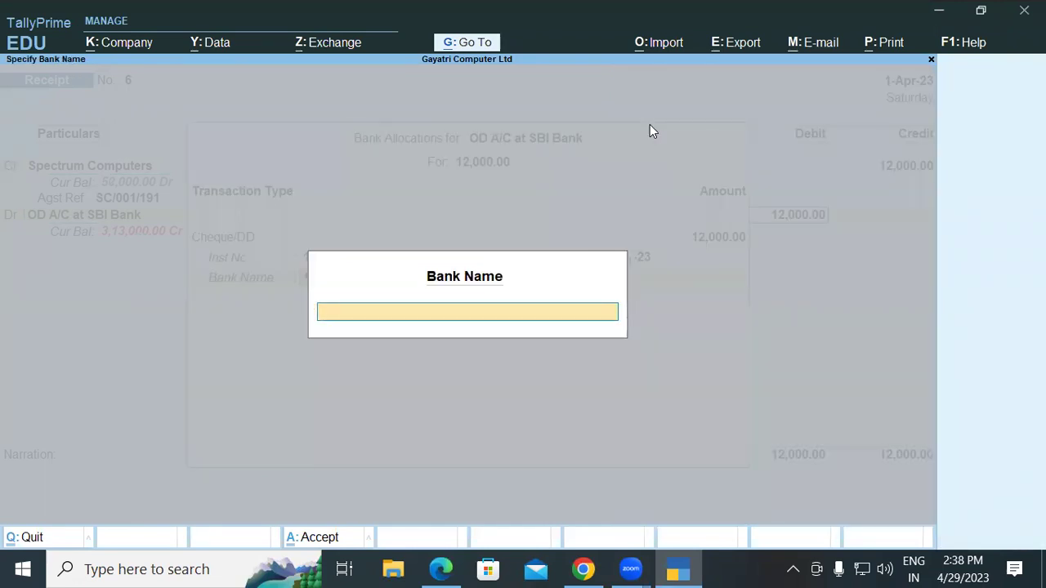
{"action": "type", "text": "HDFC"}
{"action": "key", "text": "Return"}
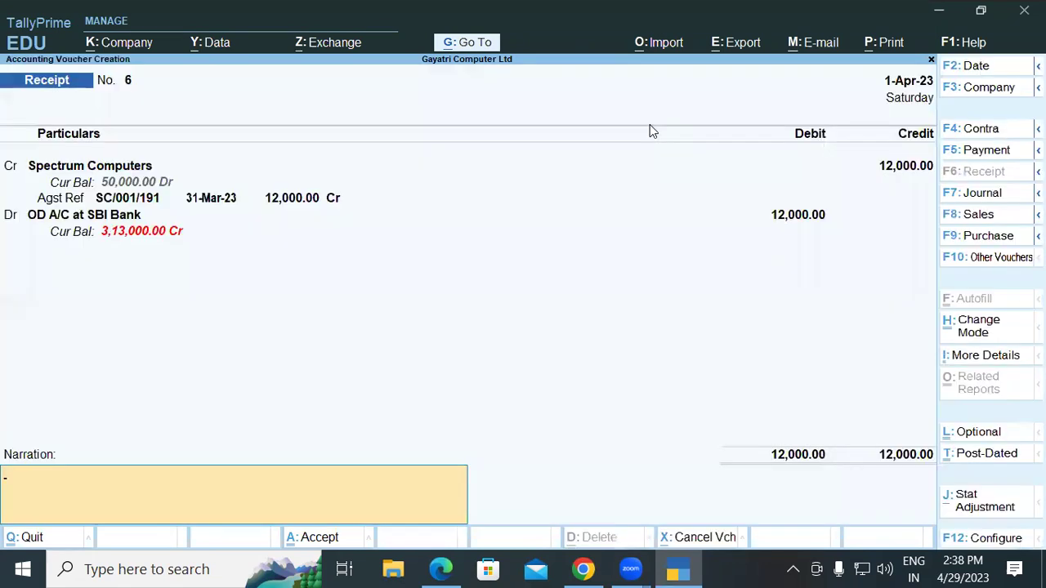
{"action": "key", "text": "Return"}
{"action": "key", "text": "Return"}
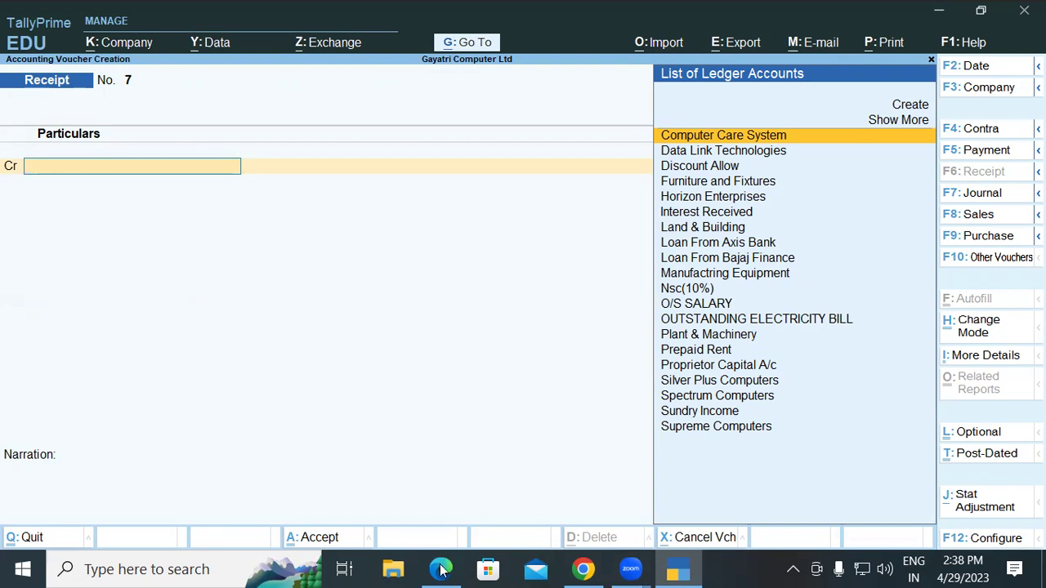
Switch to the PDF in Microsoft Edge and find receipt exercise 7 after the Spectrum Computers sample voucher.
{"action": "key", "text": "alt+Tab"}
{"action": "scroll", "coordinate": [340, 368], "scroll_direction": "down", "scroll_amount": 3}
{"action": "scroll", "coordinate": [340, 367], "scroll_direction": "down", "scroll_amount": 2}
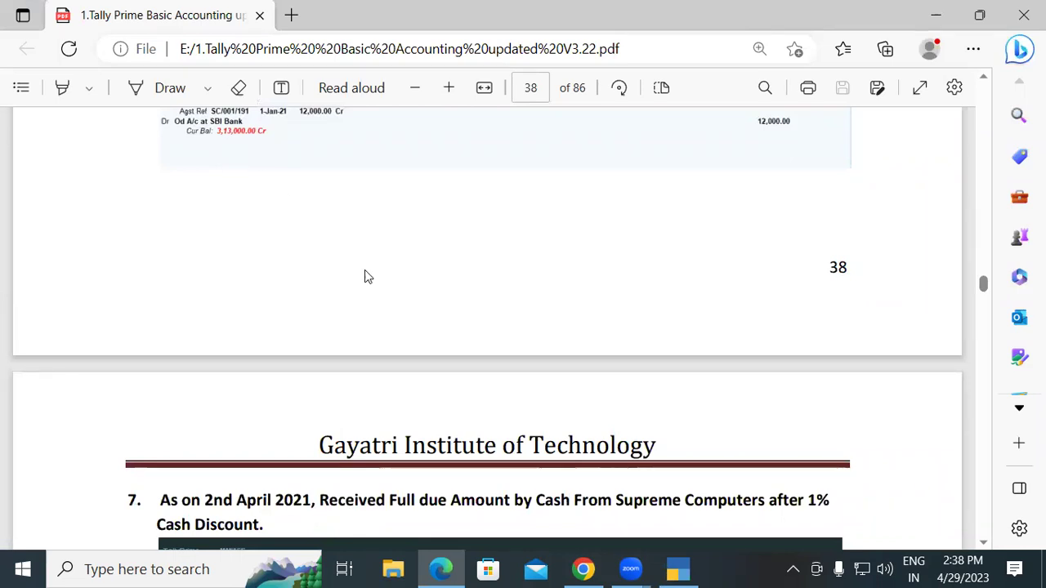
Switch to TallyPrime, reopen saved receipt voucher 6, compare it with the PDF in Microsoft Edge and accept it without edits.
{"action": "left_click", "coordinate": [689, 569]}
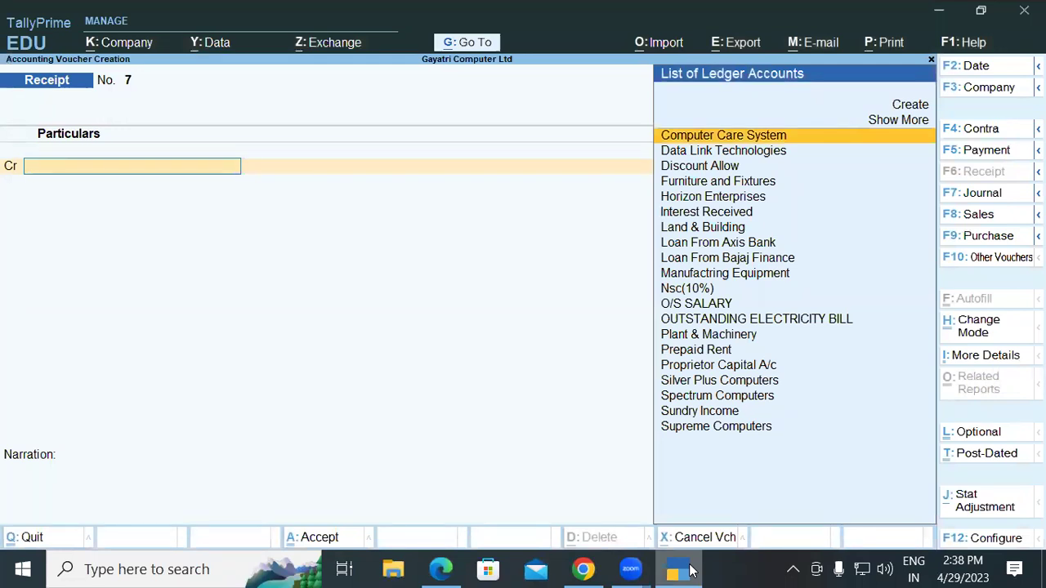
{"action": "key", "text": "Page_Up"}
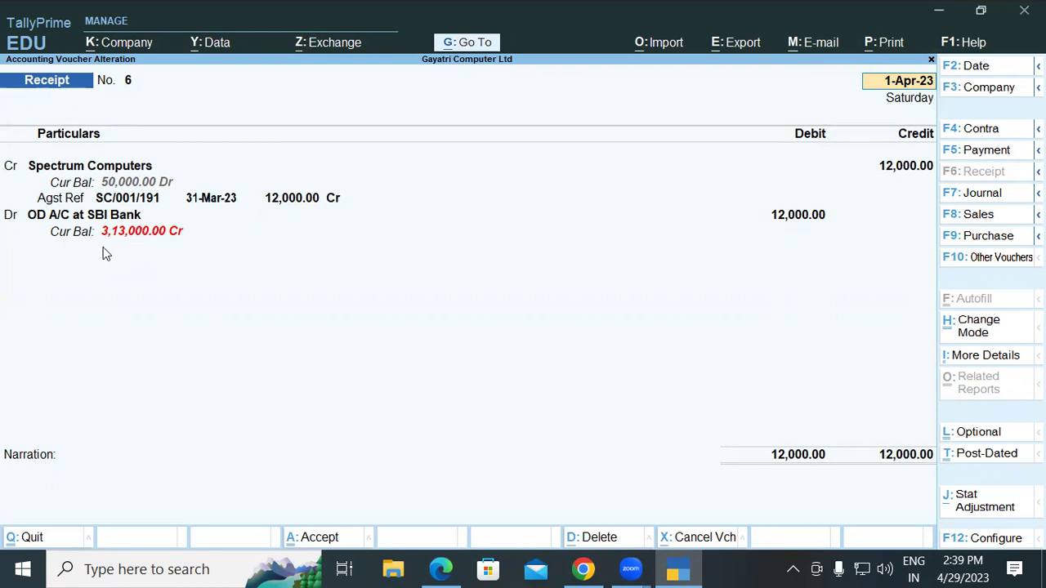
{"action": "left_click", "coordinate": [445, 569]}
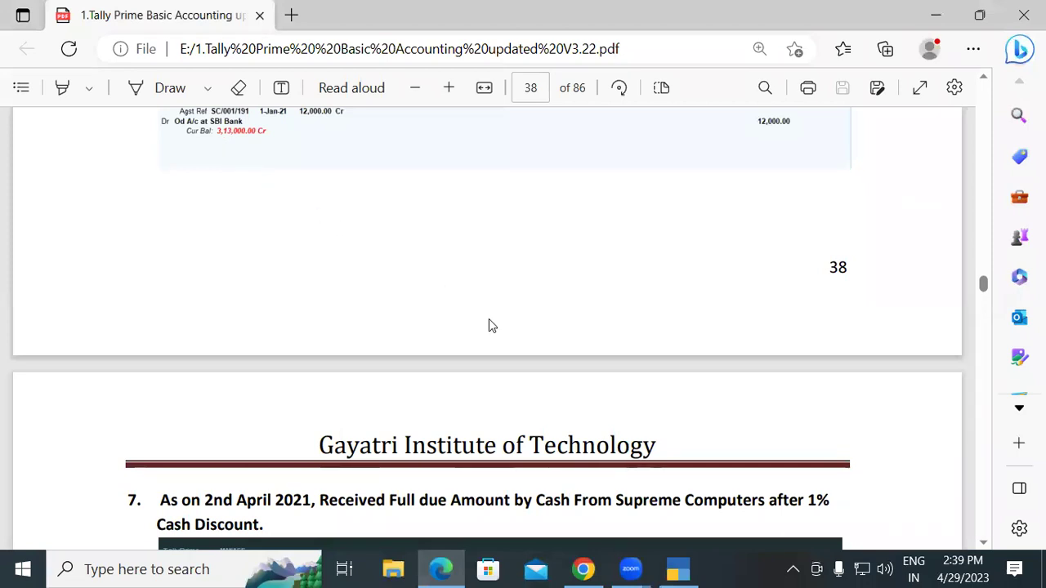
{"action": "left_click", "coordinate": [671, 565]}
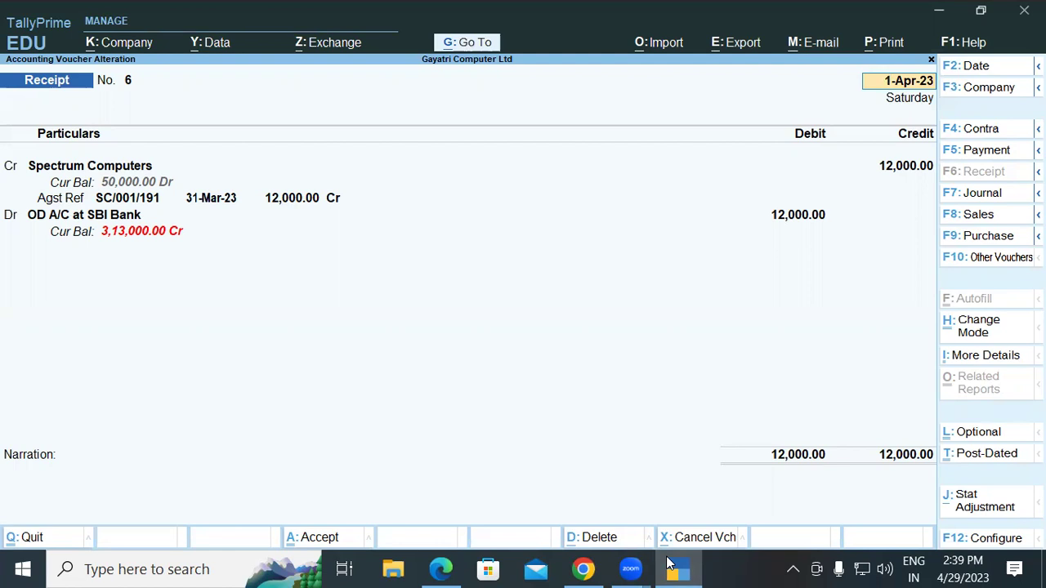
{"action": "key", "text": "ctrl"}
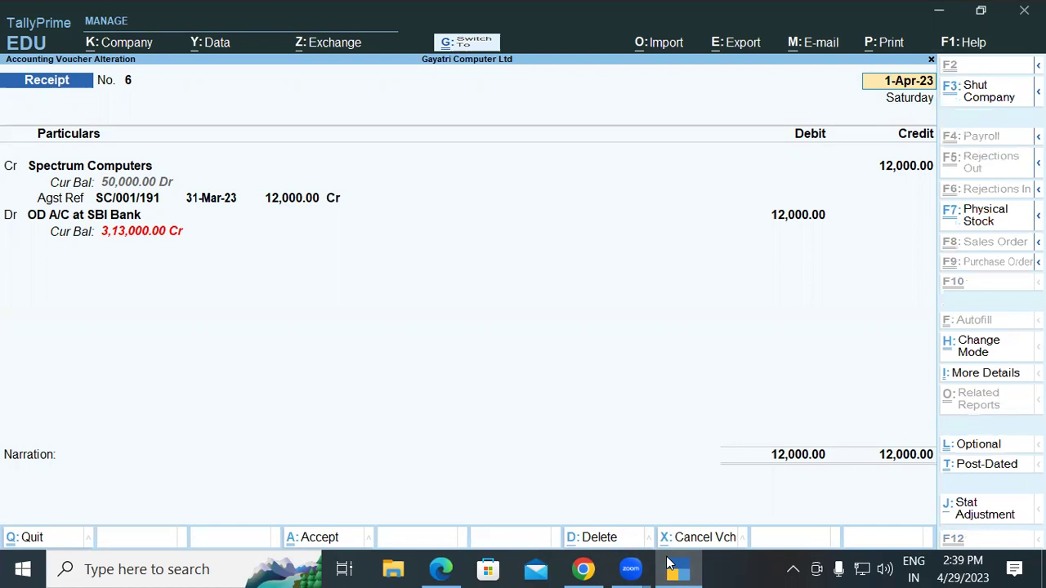
{"action": "key", "text": "ctrl+a"}
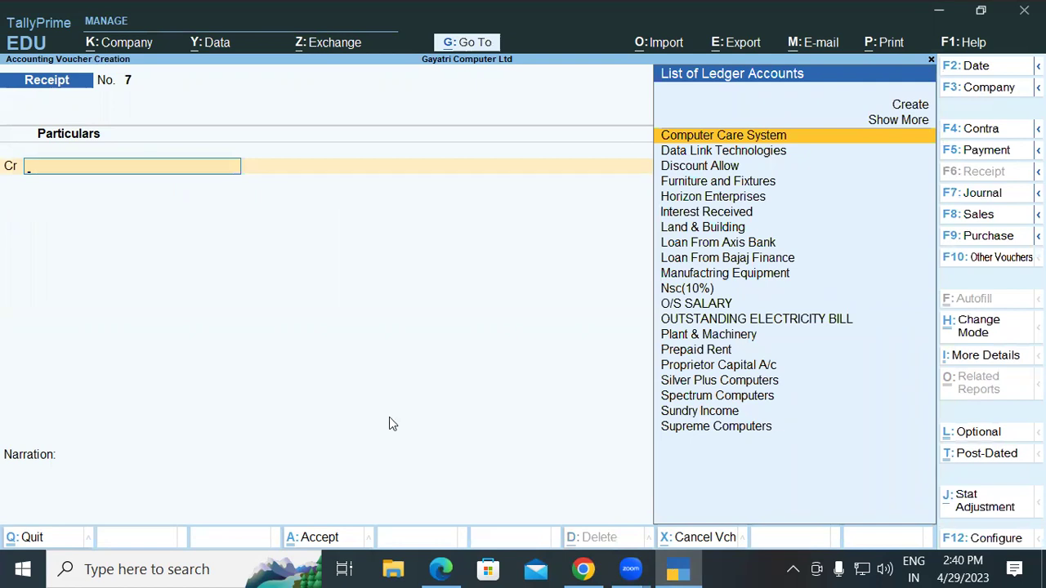
Switch to the PDF in Microsoft Edge and read exercise 7 with its sample voucher for Supreme Computers.
{"action": "key", "text": "alt+Tab"}
{"action": "scroll", "coordinate": [388, 352], "scroll_direction": "down", "scroll_amount": 3}
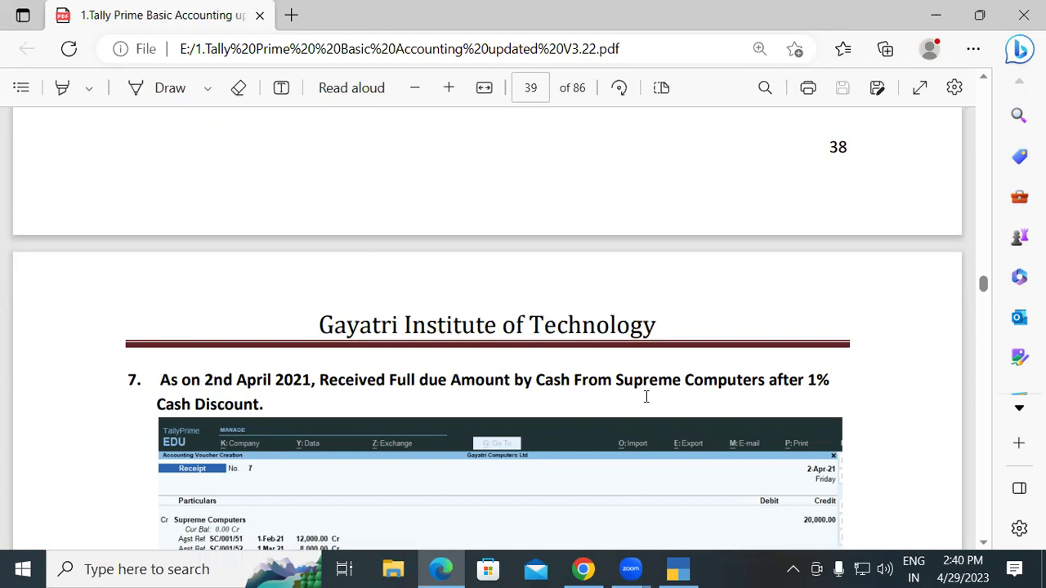
{"action": "scroll", "coordinate": [646, 396], "scroll_direction": "down", "scroll_amount": 3}
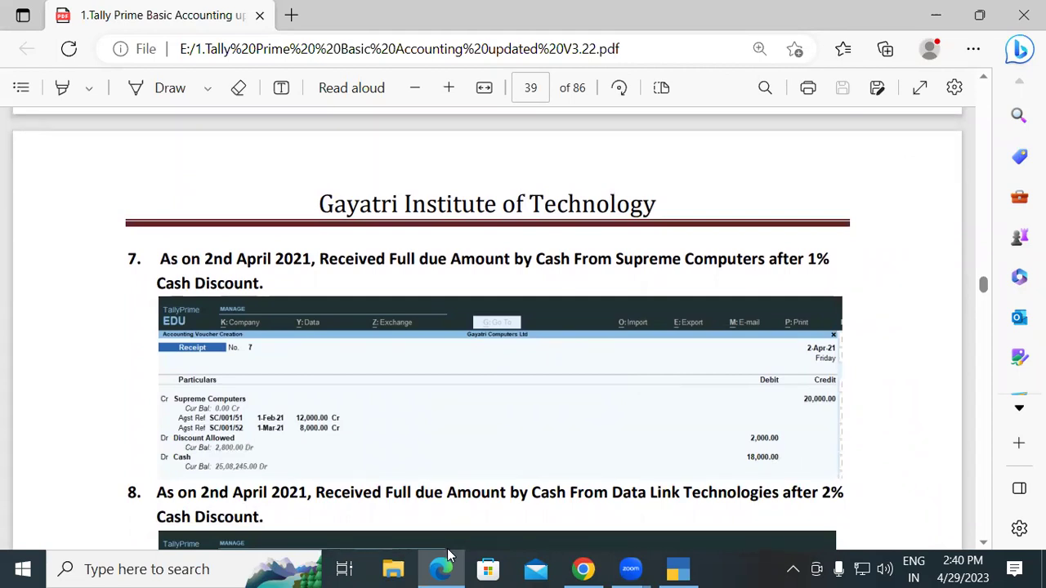
Switch to TallyPrime and credit Supreme Computers in the new receipt voucher against pending bill SC/001/51 for 12,000.00.
{"action": "left_click", "coordinate": [670, 553]}
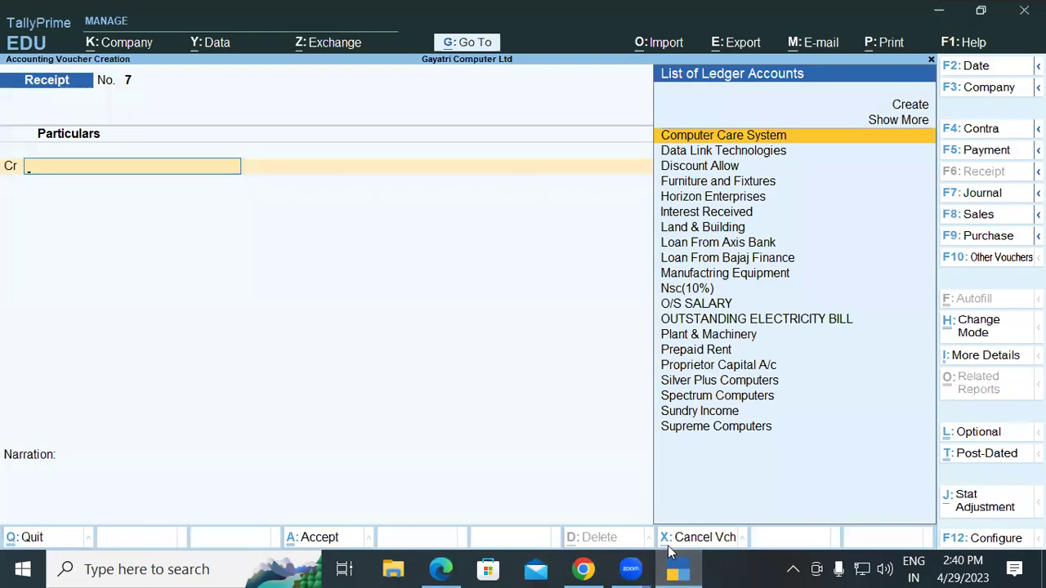
{"action": "type", "text": "SU"}
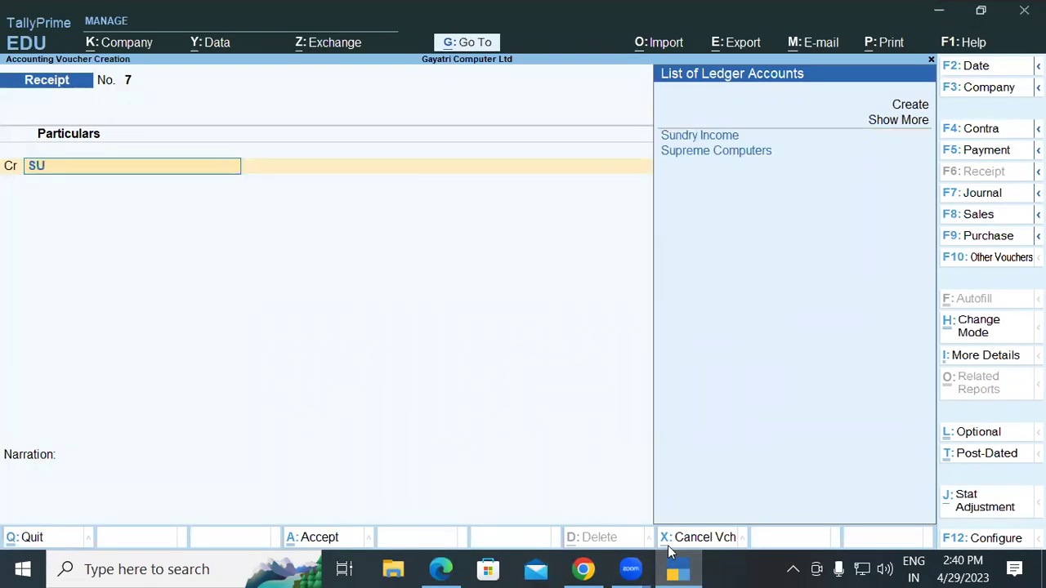
{"action": "key", "text": "Down"}
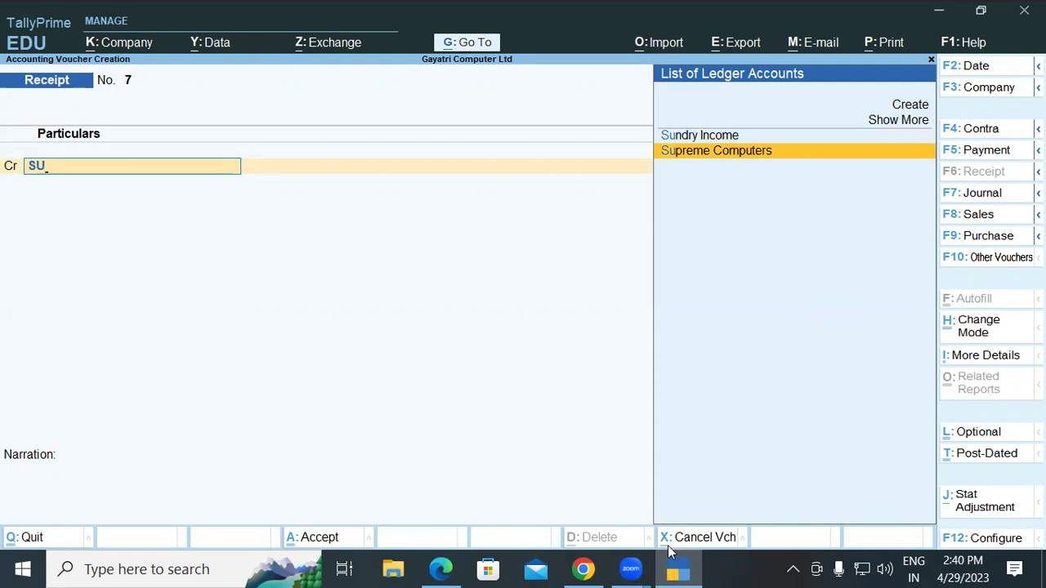
{"action": "key", "text": "Return"}
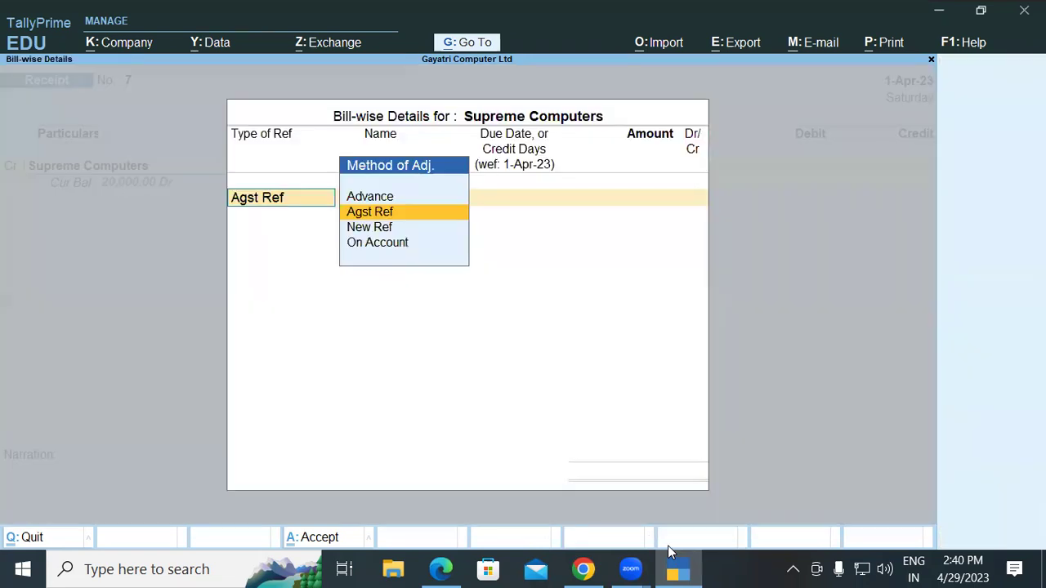
{"action": "key", "text": "Return"}
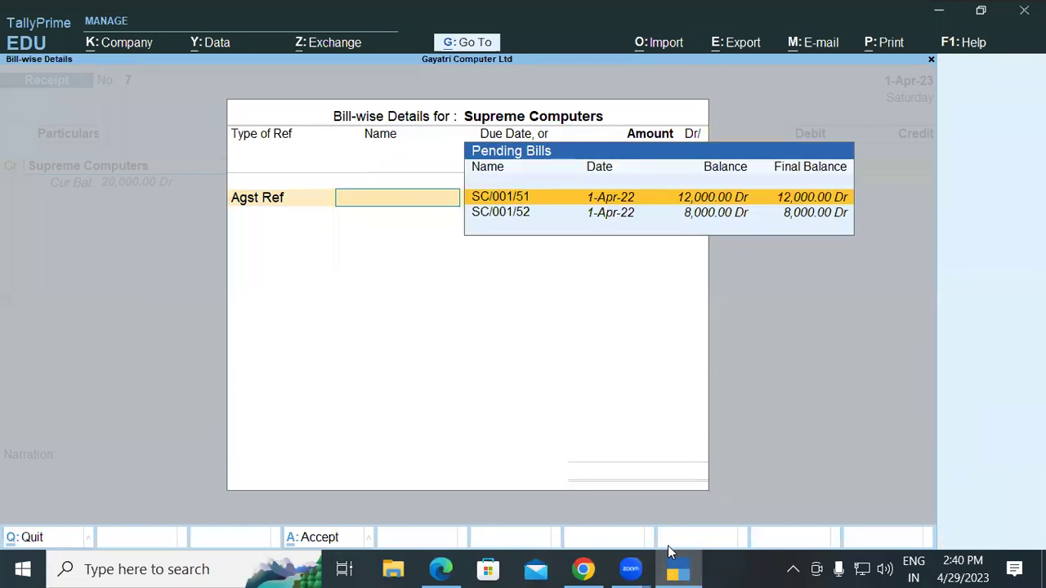
{"action": "key", "text": "Return"}
{"action": "key", "text": "Return"}
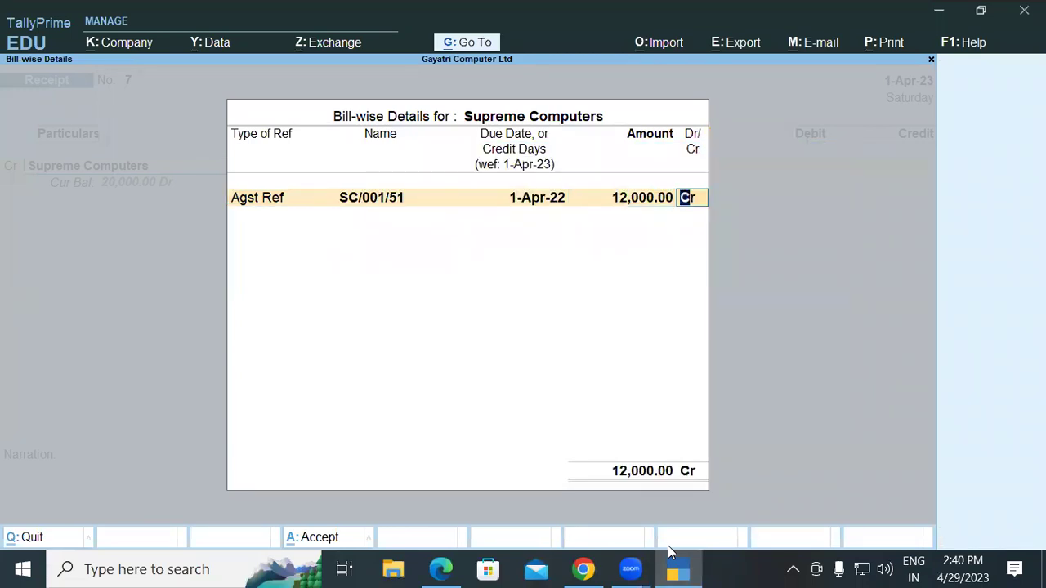
{"action": "key", "text": "Return"}
Add a second Agst Ref for Supreme Computers against pending bill SC/001/52 for 8,000.00 and end the bill list.
{"action": "key", "text": "Down"}
{"action": "key", "text": "Down"}
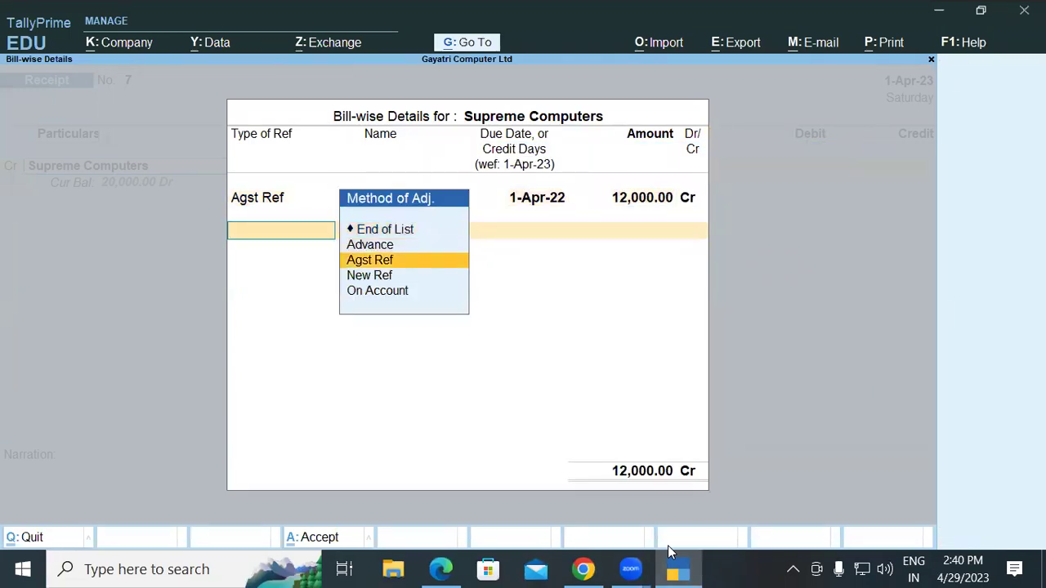
{"action": "key", "text": "Return"}
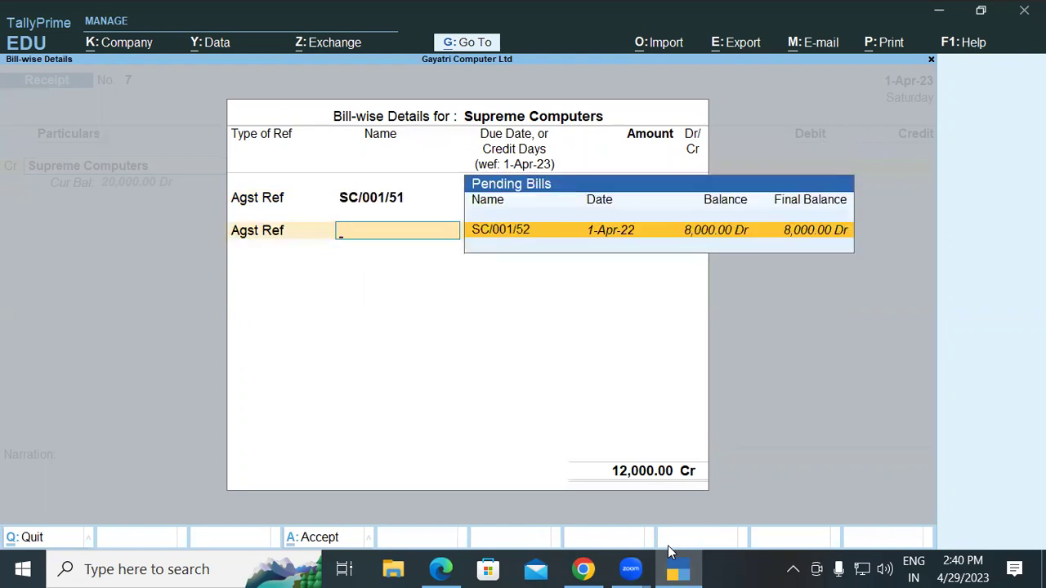
{"action": "key", "text": "Return"}
{"action": "key", "text": "Return"}
{"action": "key", "text": "Return"}
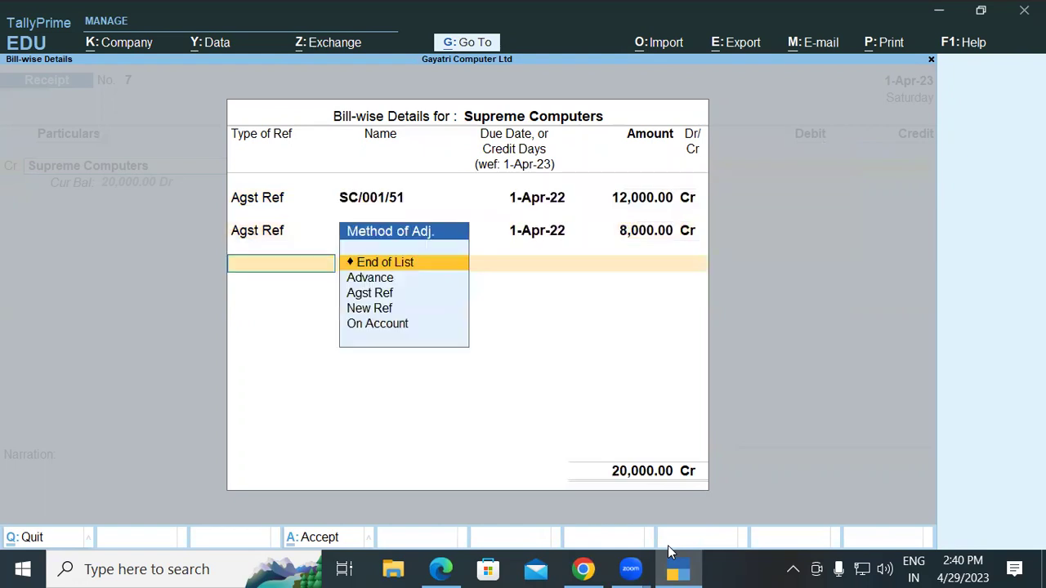
{"action": "key", "text": "Return"}
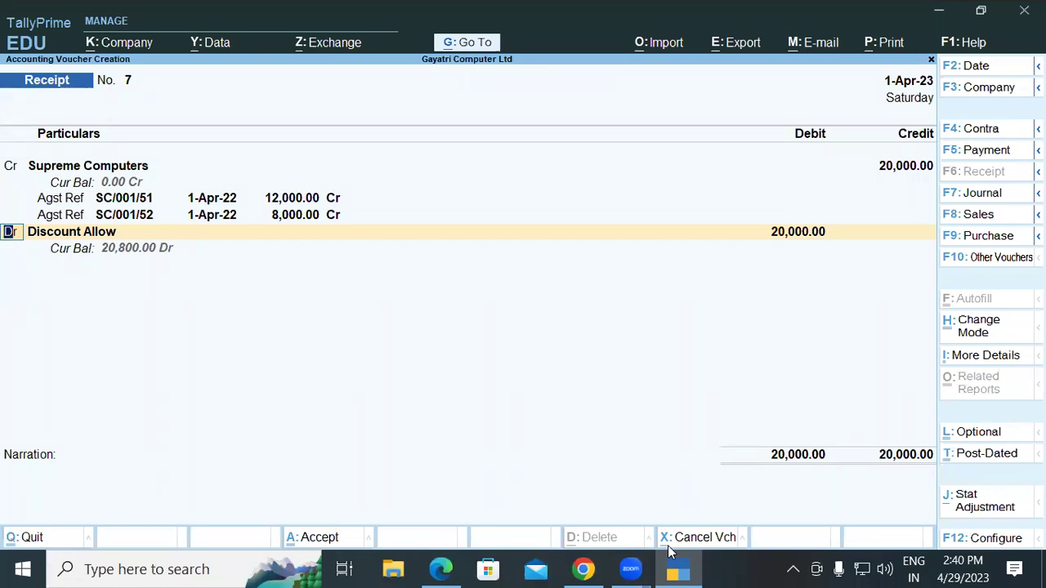
Select Discount Allow as the debit ledger of the receipt voucher.
{"action": "key", "text": "Return"}
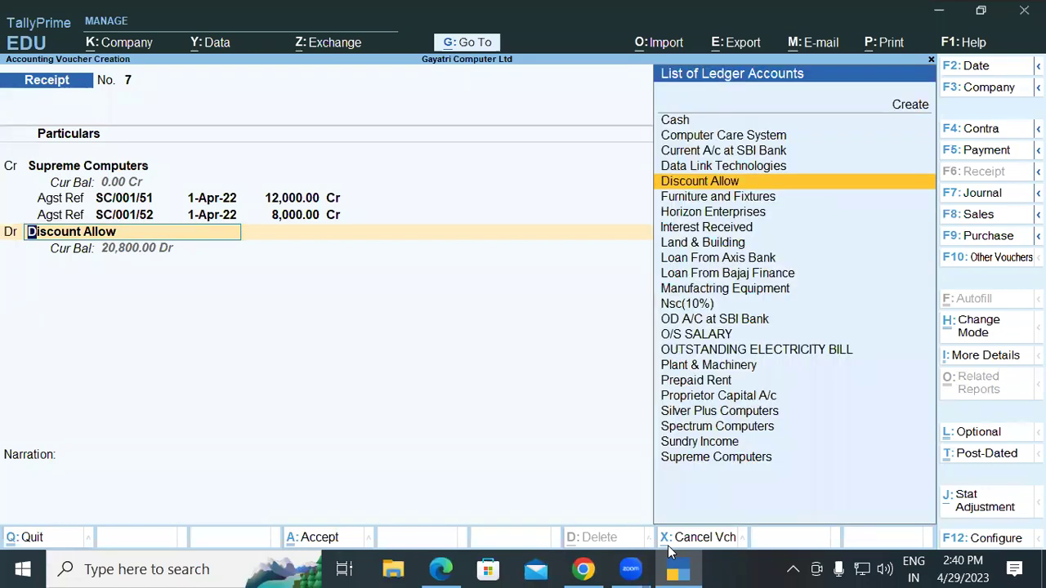
{"action": "key", "text": "Return"}
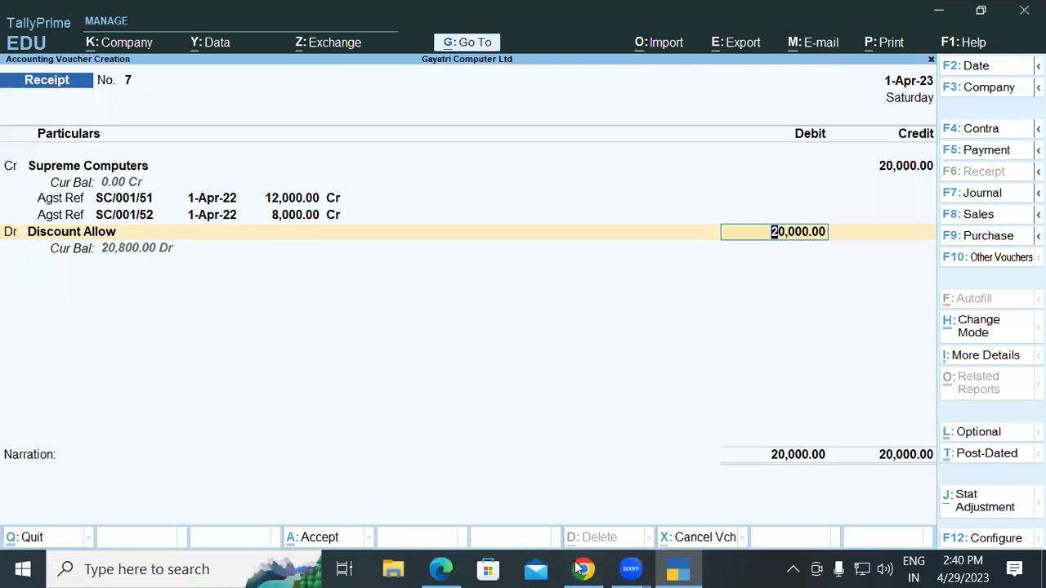
{"action": "left_click_drag", "start_coordinate": [391, 311], "coordinate": [431, 338]}
{"action": "mouse_move", "coordinate": [450, 302]}
{"action": "left_mouse_down"}
{"action": "mouse_move", "coordinate": [463, 319]}
{"action": "mouse_move", "coordinate": [490, 280]}
{"action": "mouse_move", "coordinate": [523, 277]}
{"action": "left_mouse_up"}
{"action": "left_click_drag", "start_coordinate": [589, 222], "coordinate": [555, 288]}
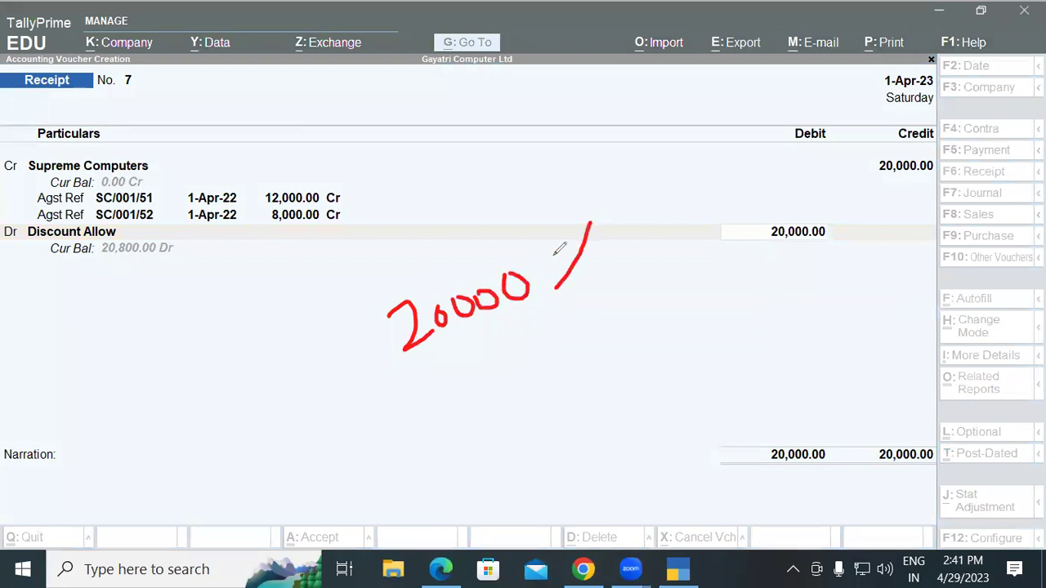
{"action": "left_click_drag", "start_coordinate": [554, 244], "coordinate": [636, 292]}
{"action": "left_click_drag", "start_coordinate": [644, 203], "coordinate": [652, 236]}
{"action": "left_click_drag", "start_coordinate": [578, 310], "coordinate": [703, 280]}
{"action": "left_click_drag", "start_coordinate": [627, 325], "coordinate": [624, 384]}
{"action": "mouse_move", "coordinate": [652, 335]}
{"action": "left_mouse_down"}
{"action": "mouse_move", "coordinate": [670, 357]}
{"action": "mouse_move", "coordinate": [688, 327]}
{"action": "mouse_move", "coordinate": [736, 320]}
{"action": "mouse_move", "coordinate": [653, 368]}
{"action": "left_mouse_up"}
{"action": "left_click_drag", "start_coordinate": [552, 275], "coordinate": [484, 312]}
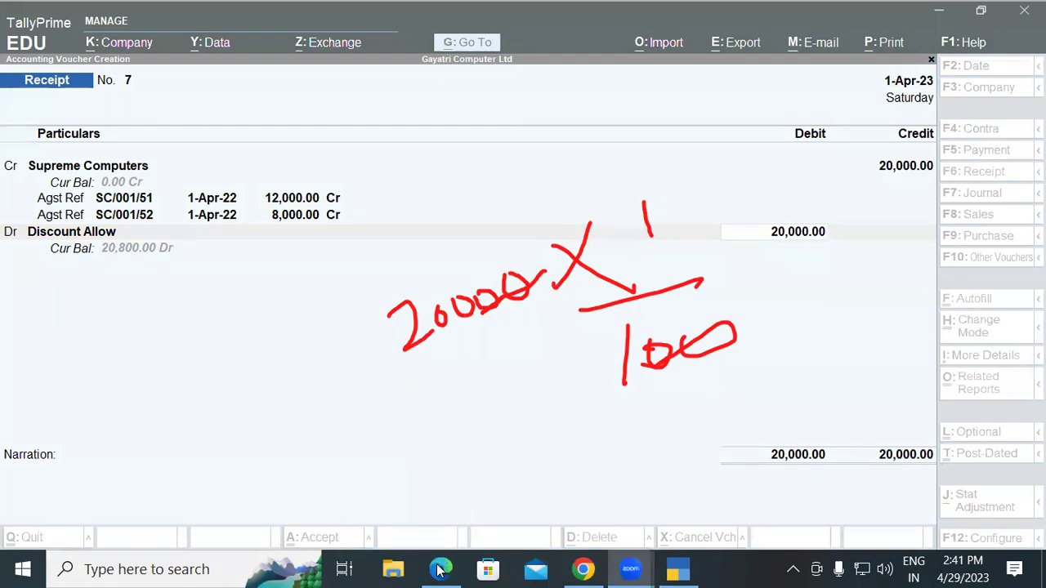
Switch to the PDF in Microsoft Edge and check the discount and cash amounts in exercise 7's sample voucher.
{"action": "key", "text": "alt+Tab"}
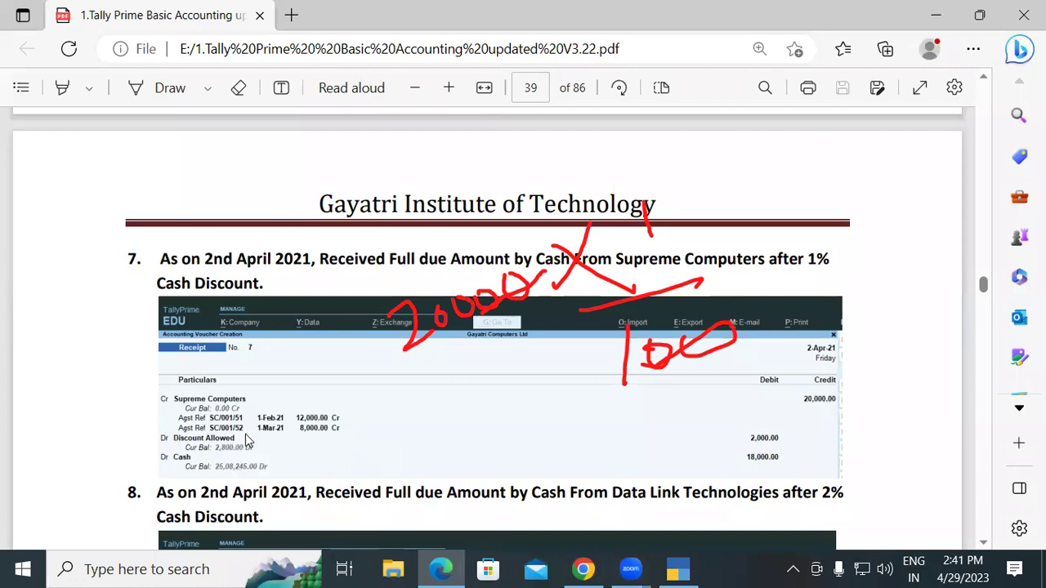
{"action": "left_click", "coordinate": [687, 567]}
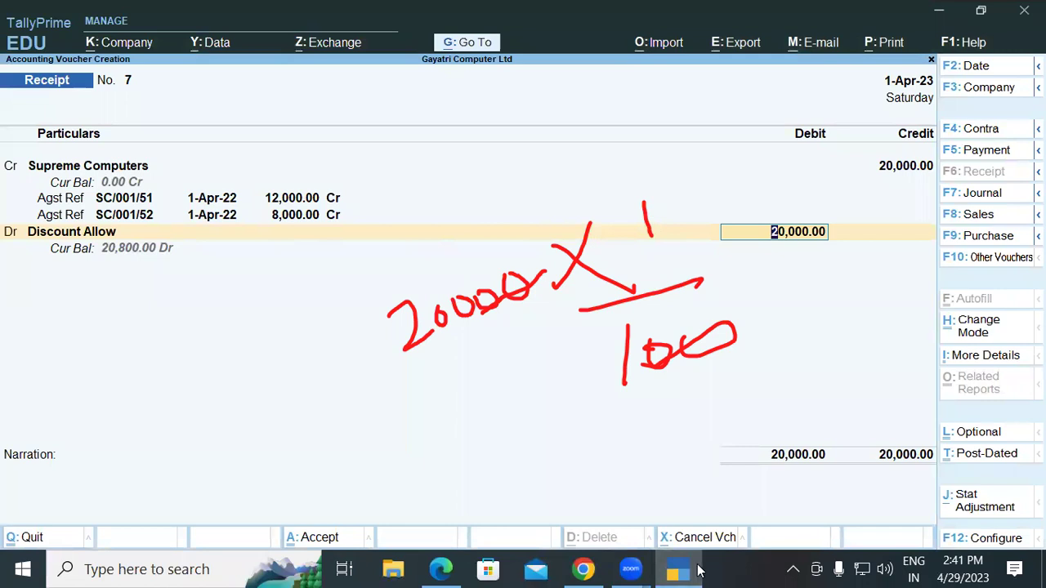
{"action": "left_click", "coordinate": [441, 569]}
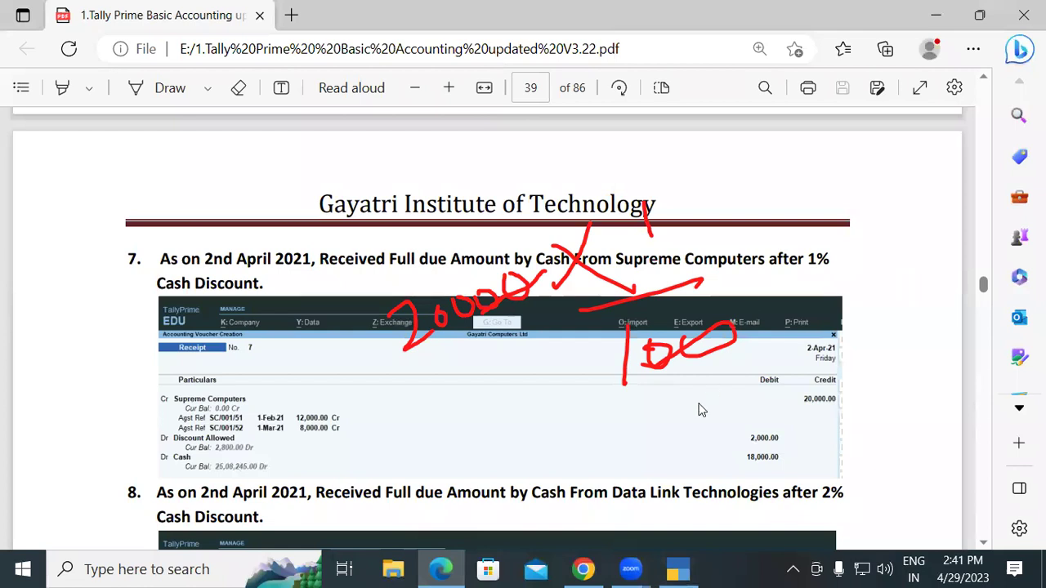
{"action": "left_click", "coordinate": [539, 371]}
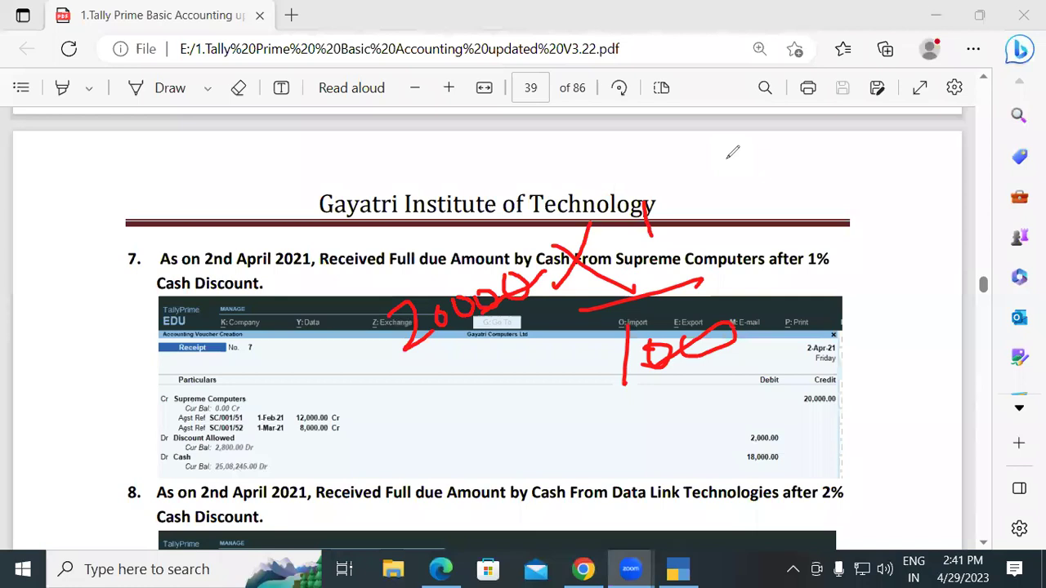
Switch to TallyPrime, set the Discount Allow debit to 2,000.00 and debit the remaining 18,000.00 to Cash.
{"action": "left_click", "coordinate": [663, 563]}
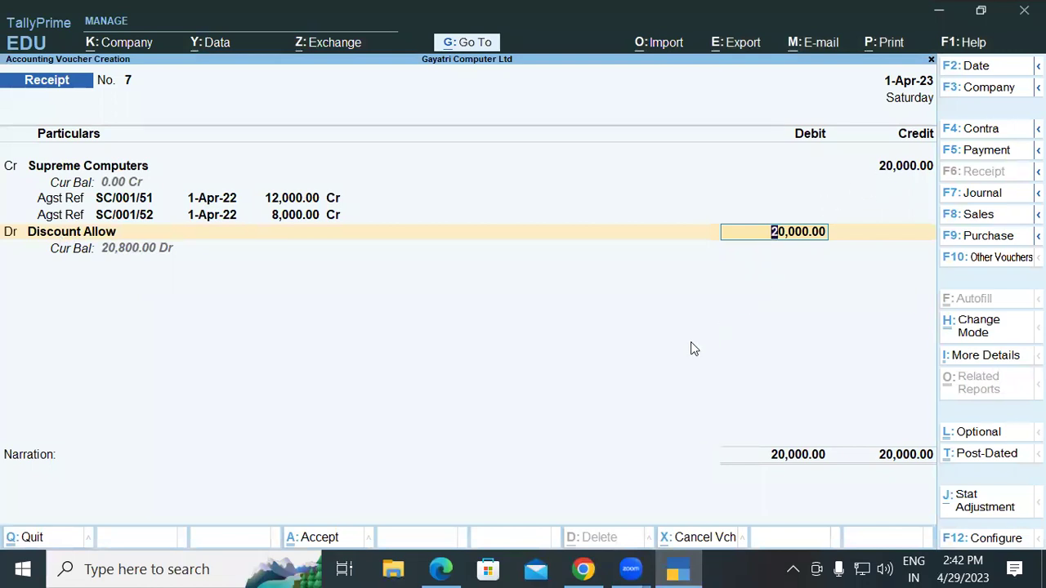
{"action": "type", "text": "2000"}
{"action": "key", "text": "Return"}
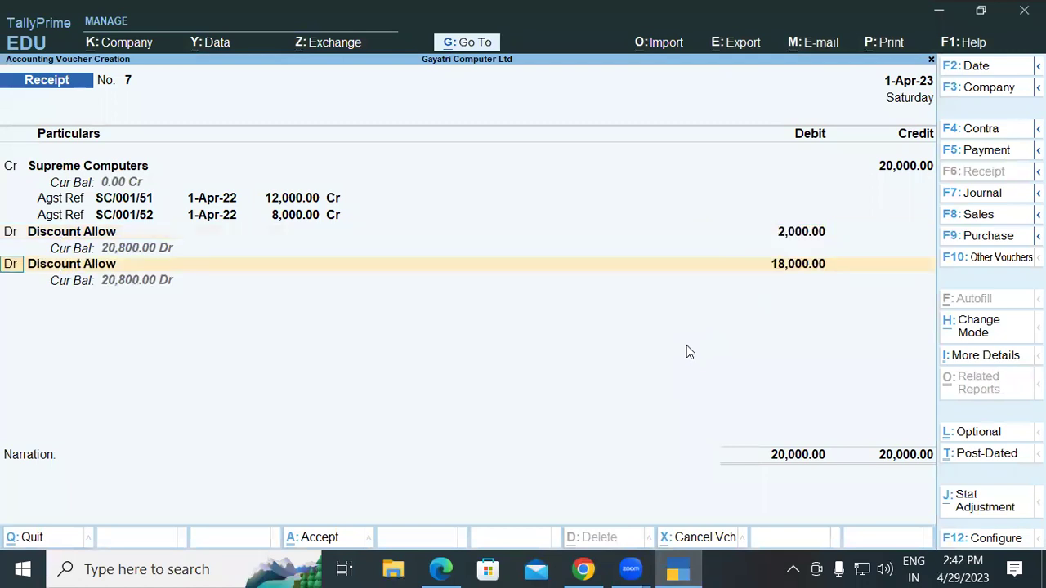
{"action": "key", "text": "Return"}
{"action": "type", "text": "CAS"}
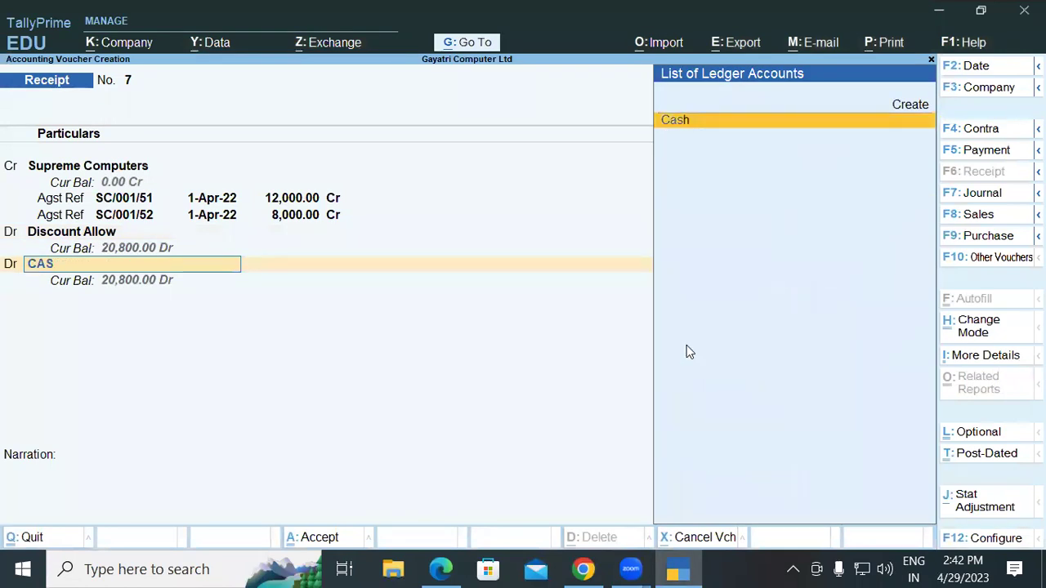
{"action": "key", "text": "Return"}
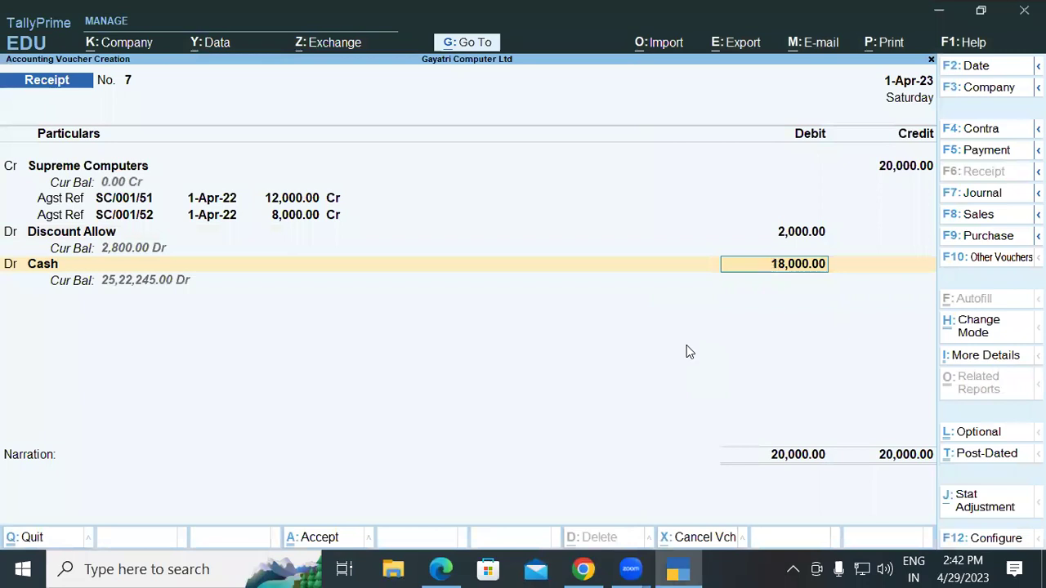
Compare the receipt with exercise 7's sample voucher in the PDF in Microsoft Edge, return to TallyPrime and accept the voucher.
{"action": "left_click", "coordinate": [441, 570]}
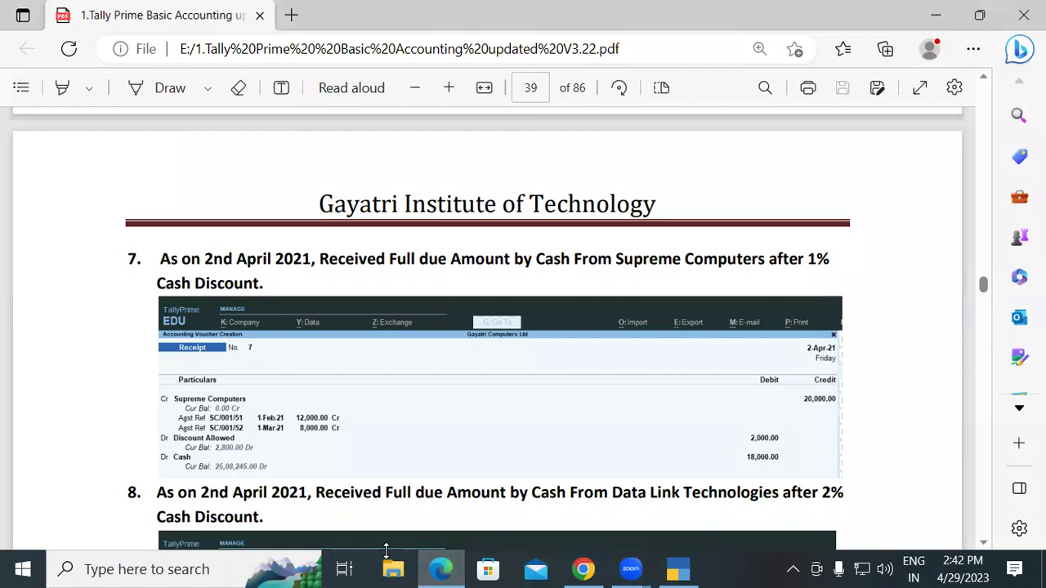
{"action": "left_click", "coordinate": [683, 570]}
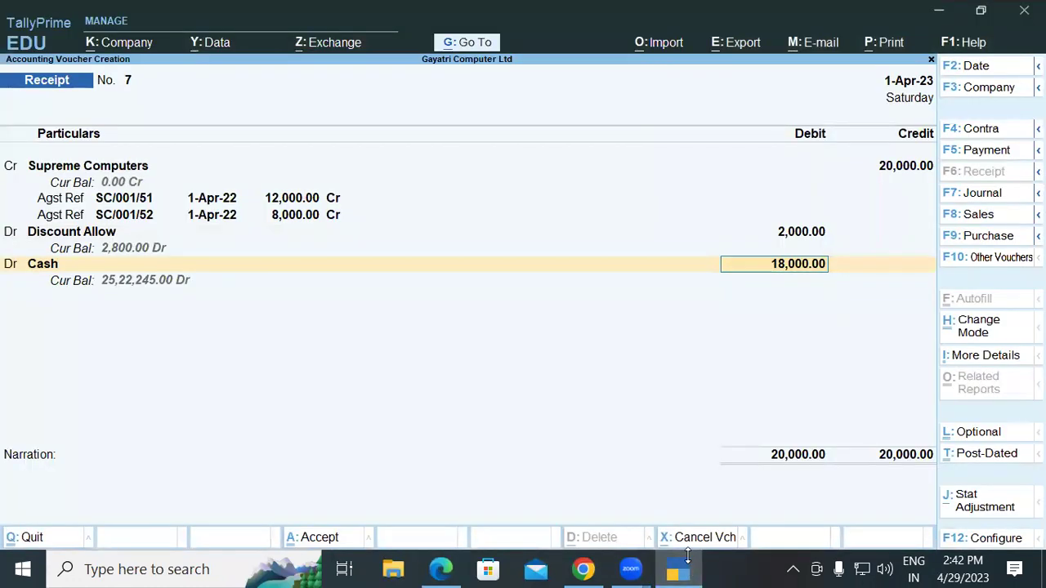
{"action": "key", "text": "Return"}
{"action": "key", "text": "Return"}
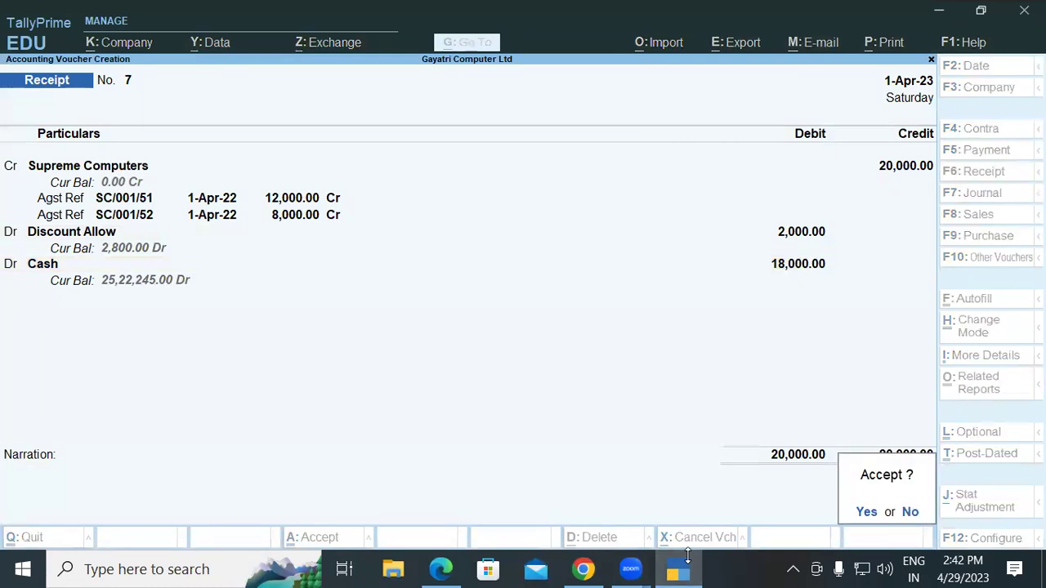
{"action": "key", "text": "Return"}
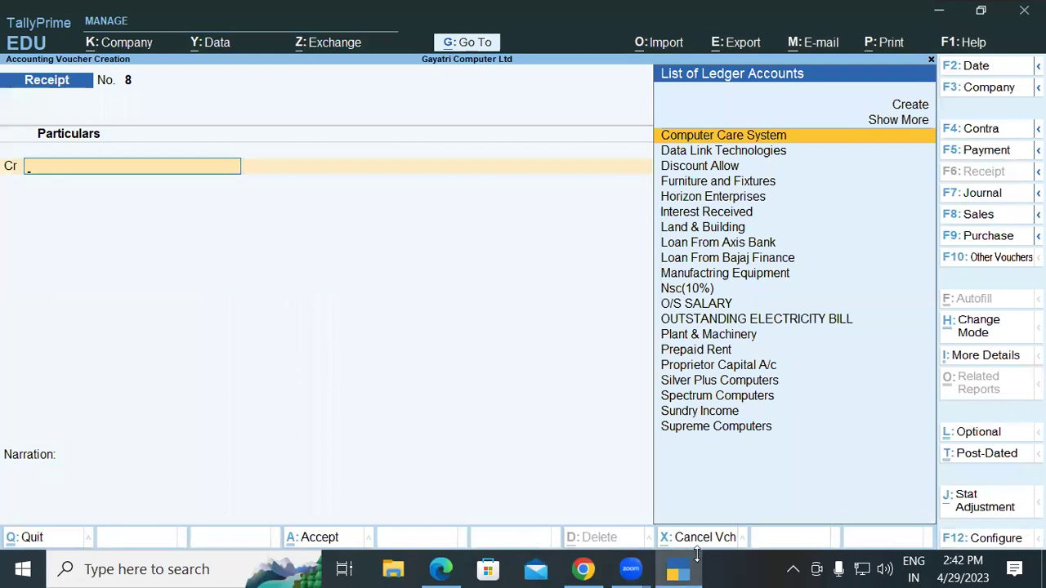
Switch to the PDF in Microsoft Edge and read exercise 8 about Data Link Technologies with its sample voucher.
{"action": "left_click", "coordinate": [583, 570]}
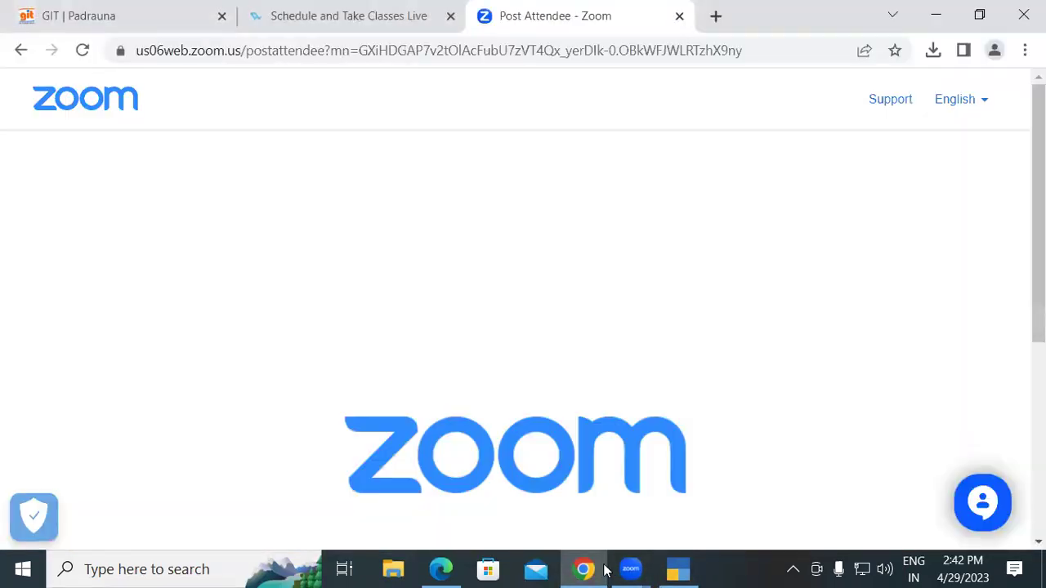
{"action": "left_click", "coordinate": [439, 568]}
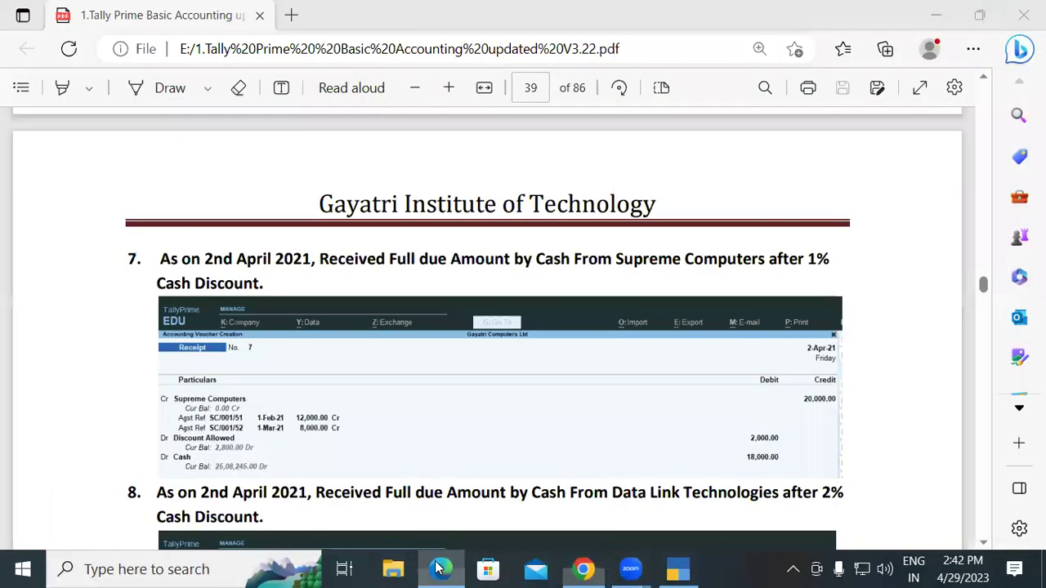
{"action": "left_click", "coordinate": [492, 404]}
{"action": "scroll", "coordinate": [492, 405], "scroll_direction": "down", "scroll_amount": 1}
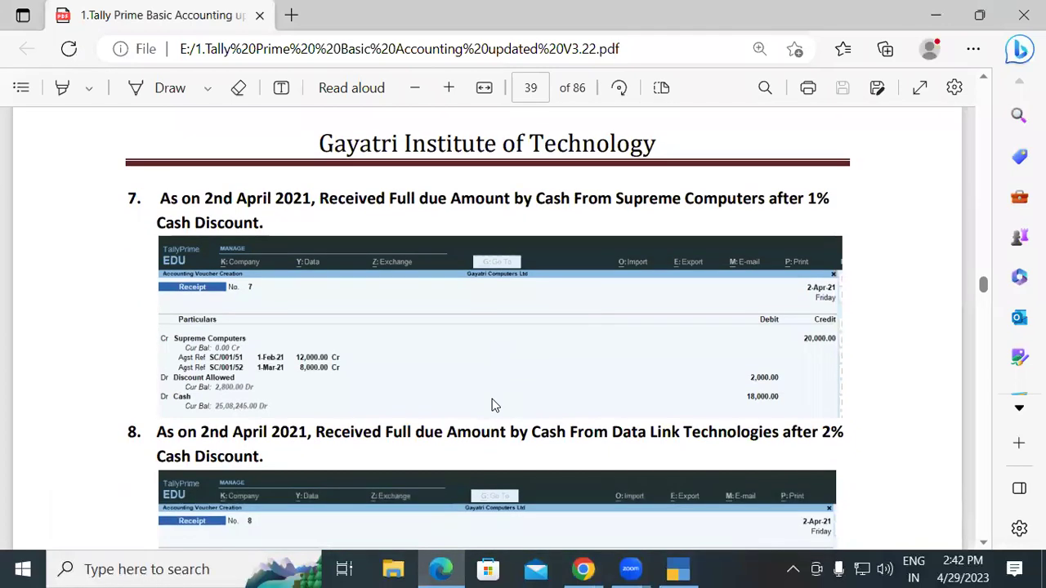
{"action": "scroll", "coordinate": [493, 404], "scroll_direction": "down", "scroll_amount": 2}
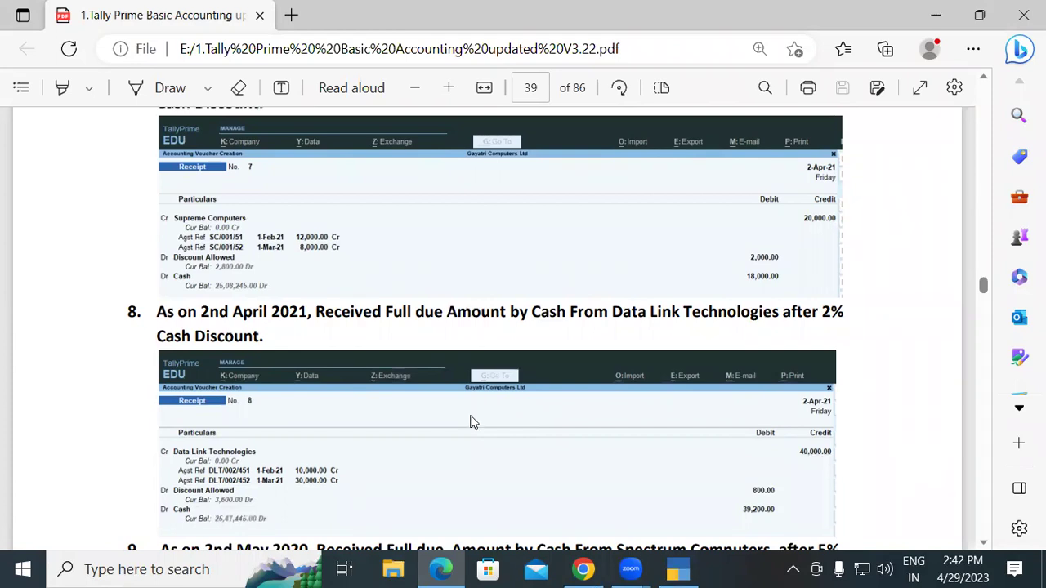
Switch to TallyPrime, credit Data Link Technologies in the new receipt and add an Agst Ref against bill DLT/002/451 for 10,000.00.
{"action": "left_click", "coordinate": [684, 569]}
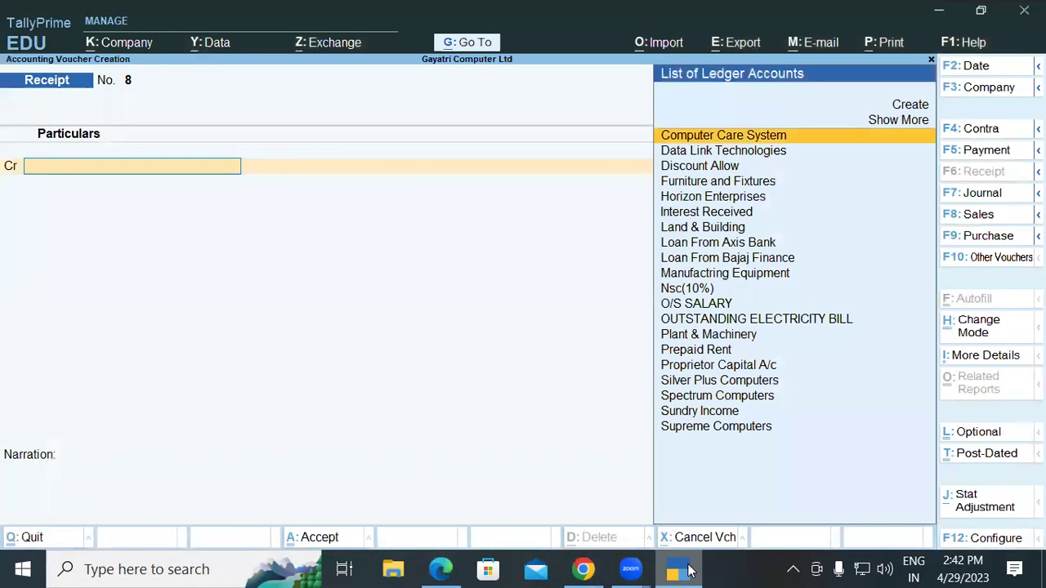
{"action": "type", "text": "S"}
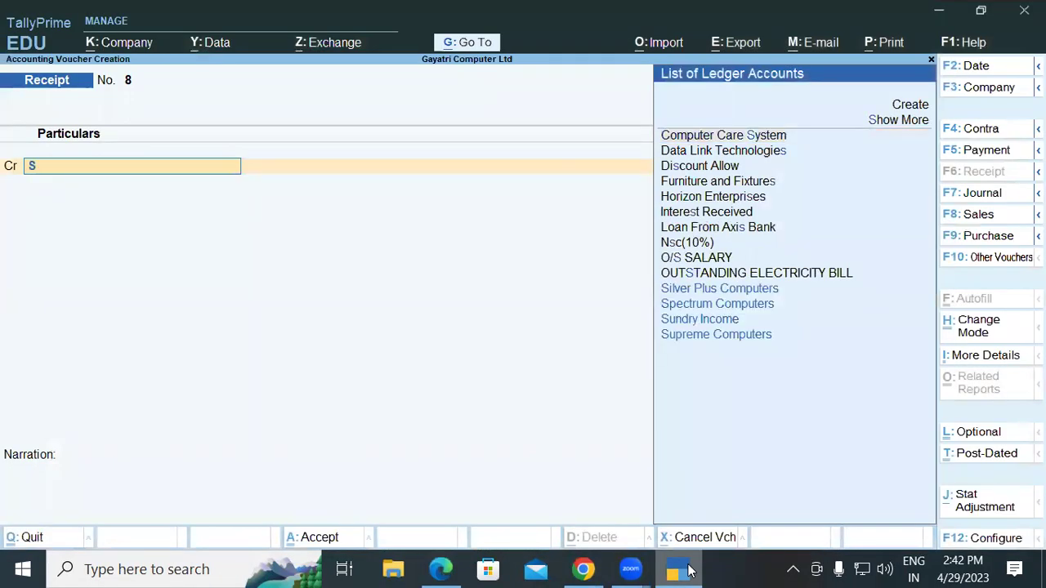
{"action": "key", "text": "BackSpace"}
{"action": "type", "text": "DA"}
{"action": "key", "text": "Return"}
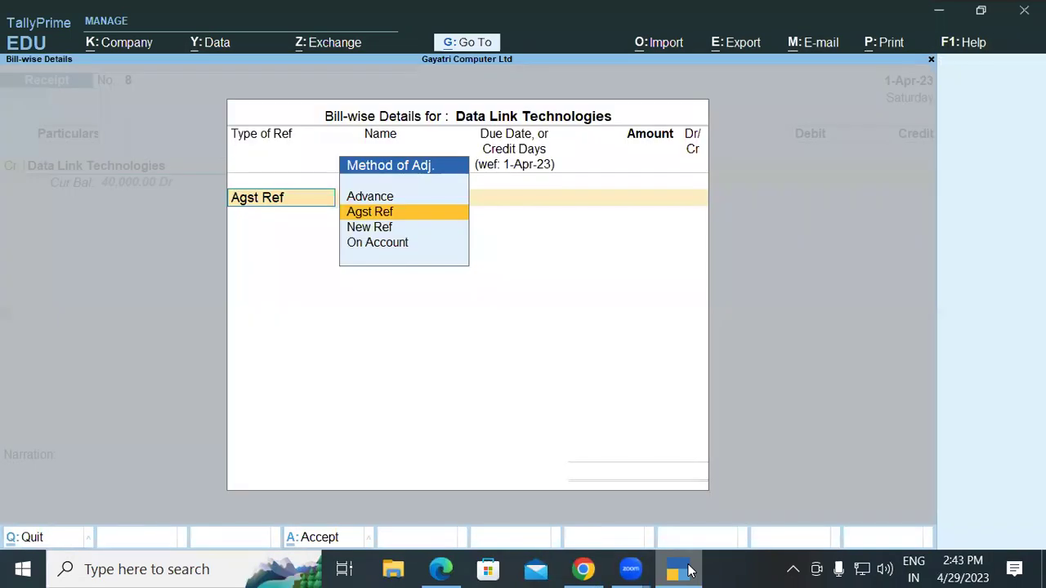
{"action": "key", "text": "Return"}
{"action": "key", "text": "Return"}
{"action": "key", "text": "Return"}
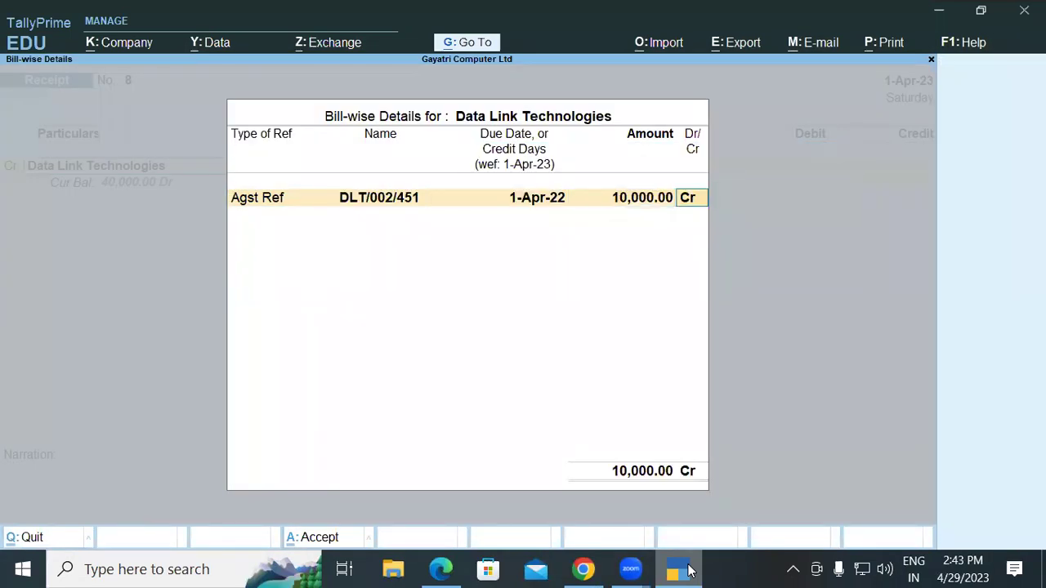
{"action": "key", "text": "Return"}
Add a second Agst Ref for Data Link Technologies against bill DLT/002/452 for 30,000.00 and end the bill list.
{"action": "key", "text": "Down"}
{"action": "key", "text": "Down"}
{"action": "key", "text": "Return"}
{"action": "key", "text": "Return"}
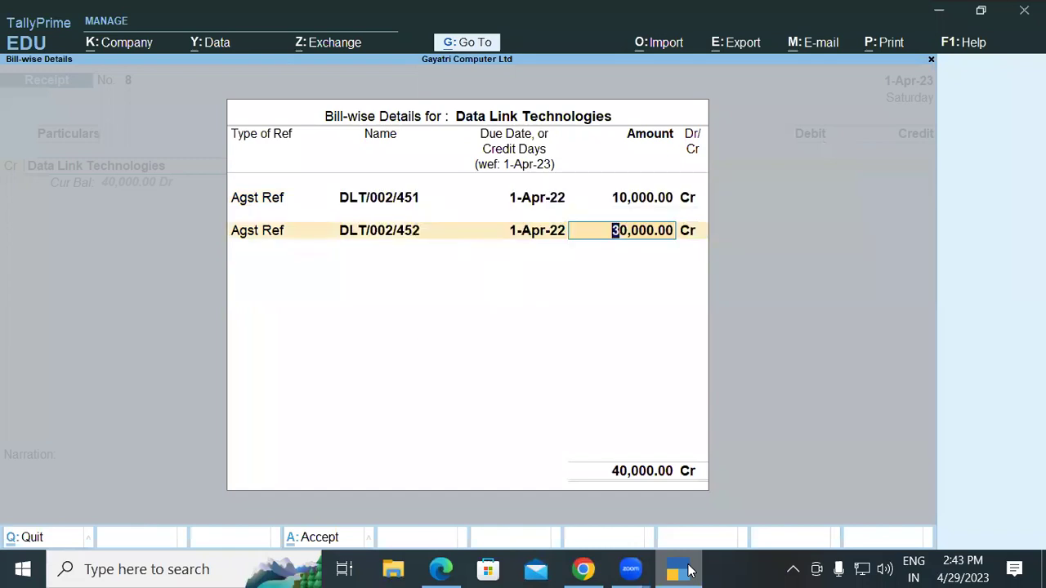
{"action": "key", "text": "Return"}
{"action": "key", "text": "Return"}
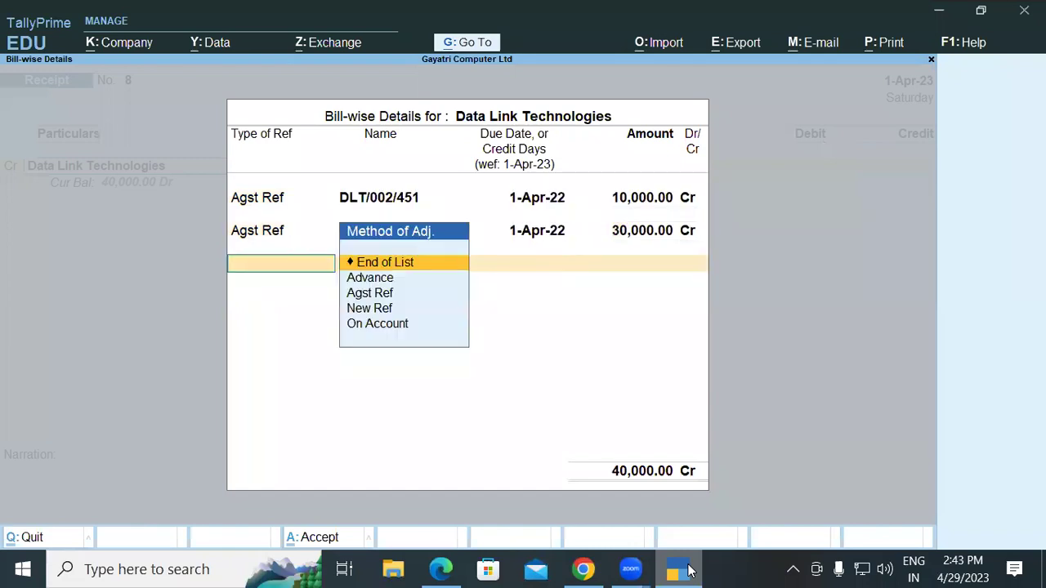
{"action": "key", "text": "Return"}
{"action": "key", "text": "Return"}
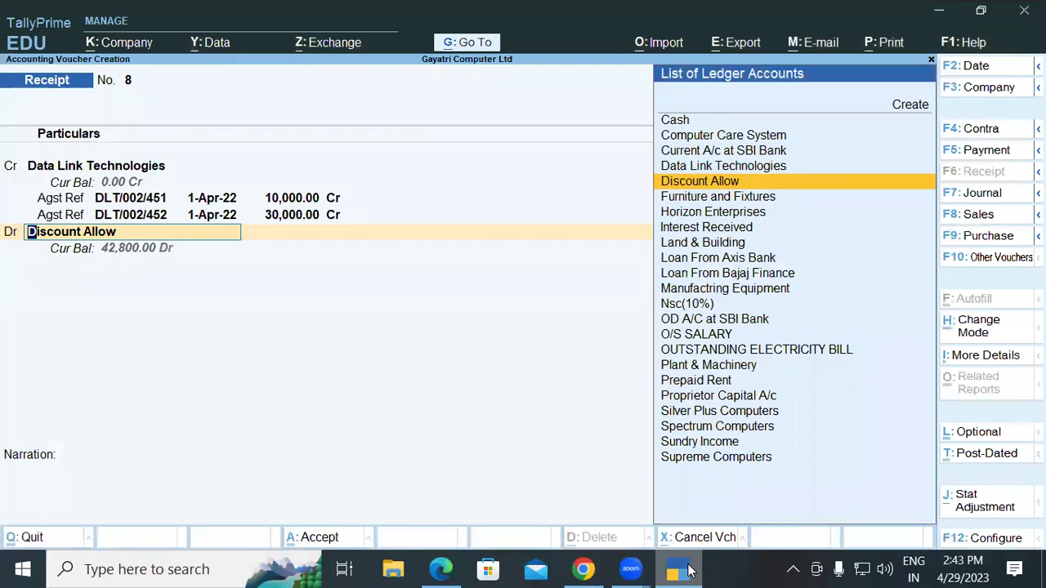
Check the discount and cash amounts of exercise 8's sample voucher in the PDF in Microsoft Edge and return to TallyPrime.
{"action": "left_click", "coordinate": [441, 570]}
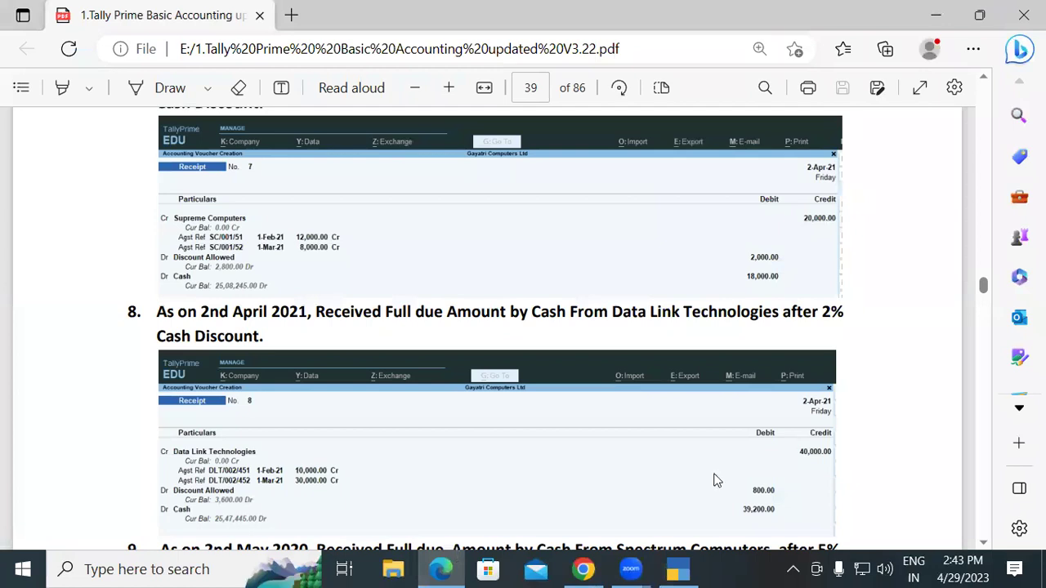
{"action": "left_click", "coordinate": [678, 570]}
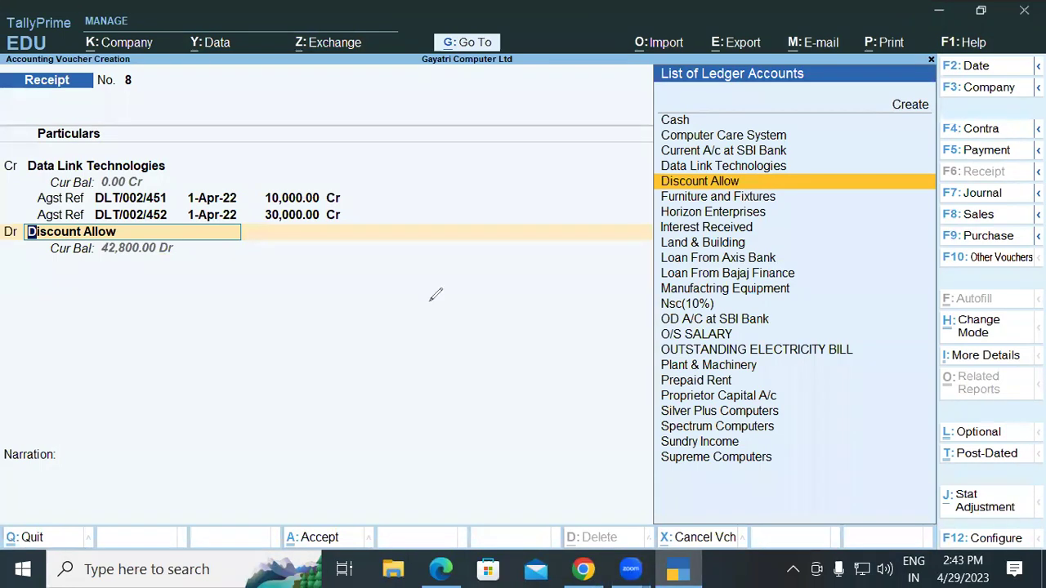
Write the discount calculation 40000 × 2/100 over the voucher with the annotation pen, cross out the zeros and clear the drawing.
{"action": "mouse_move", "coordinate": [383, 340]}
{"action": "left_mouse_down"}
{"action": "mouse_move", "coordinate": [516, 275]}
{"action": "mouse_move", "coordinate": [535, 292]}
{"action": "mouse_move", "coordinate": [541, 275]}
{"action": "mouse_move", "coordinate": [650, 210]}
{"action": "left_mouse_up"}
{"action": "left_click_drag", "start_coordinate": [594, 233], "coordinate": [657, 263]}
{"action": "left_click_drag", "start_coordinate": [677, 206], "coordinate": [708, 245]}
{"action": "mouse_move", "coordinate": [751, 176]}
{"action": "left_mouse_down"}
{"action": "mouse_move", "coordinate": [753, 200]}
{"action": "mouse_move", "coordinate": [735, 196]}
{"action": "mouse_move", "coordinate": [764, 192]}
{"action": "mouse_move", "coordinate": [746, 180]}
{"action": "mouse_move", "coordinate": [745, 214]}
{"action": "left_mouse_up"}
{"action": "mouse_move", "coordinate": [691, 285]}
{"action": "left_mouse_down"}
{"action": "mouse_move", "coordinate": [799, 238]}
{"action": "mouse_move", "coordinate": [707, 343]}
{"action": "mouse_move", "coordinate": [743, 314]}
{"action": "left_mouse_up"}
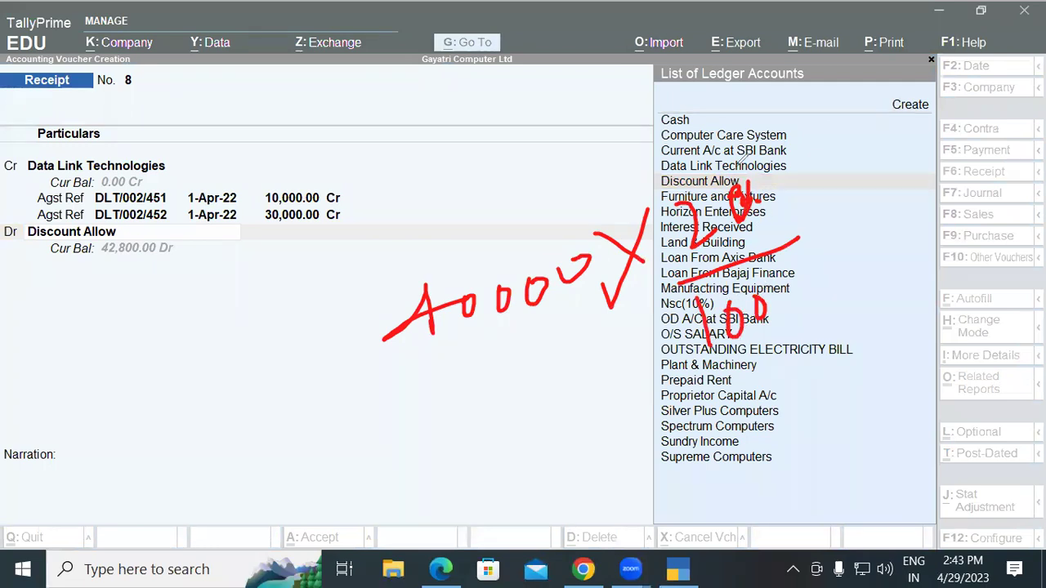
{"action": "left_click", "coordinate": [743, 200]}
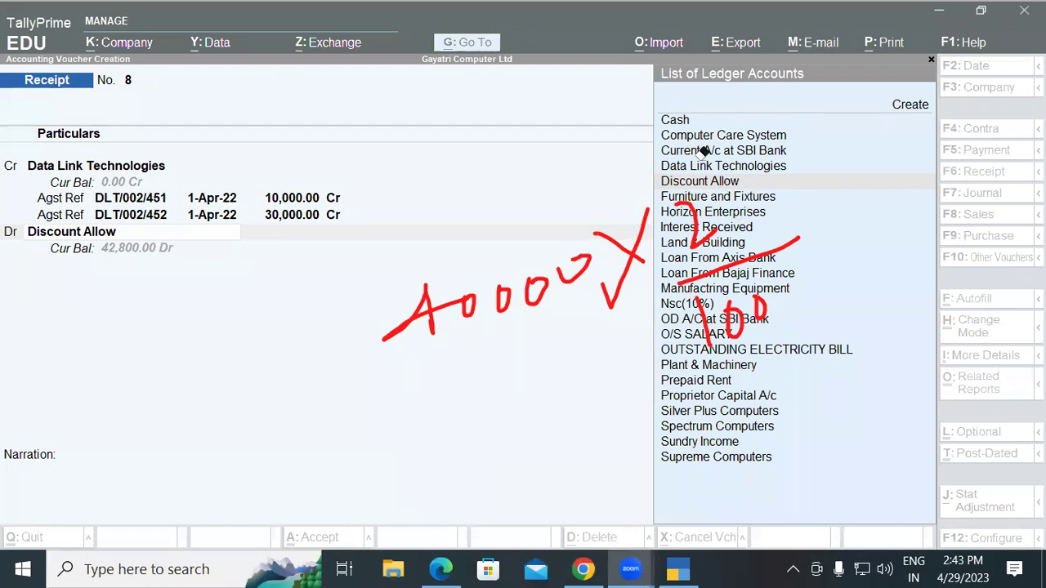
{"action": "left_click_drag", "start_coordinate": [716, 353], "coordinate": [766, 302]}
{"action": "mouse_move", "coordinate": [590, 258]}
{"action": "left_mouse_down"}
{"action": "mouse_move", "coordinate": [525, 321]}
{"action": "mouse_move", "coordinate": [466, 252]}
{"action": "mouse_move", "coordinate": [641, 219]}
{"action": "mouse_move", "coordinate": [647, 231]}
{"action": "left_mouse_up"}
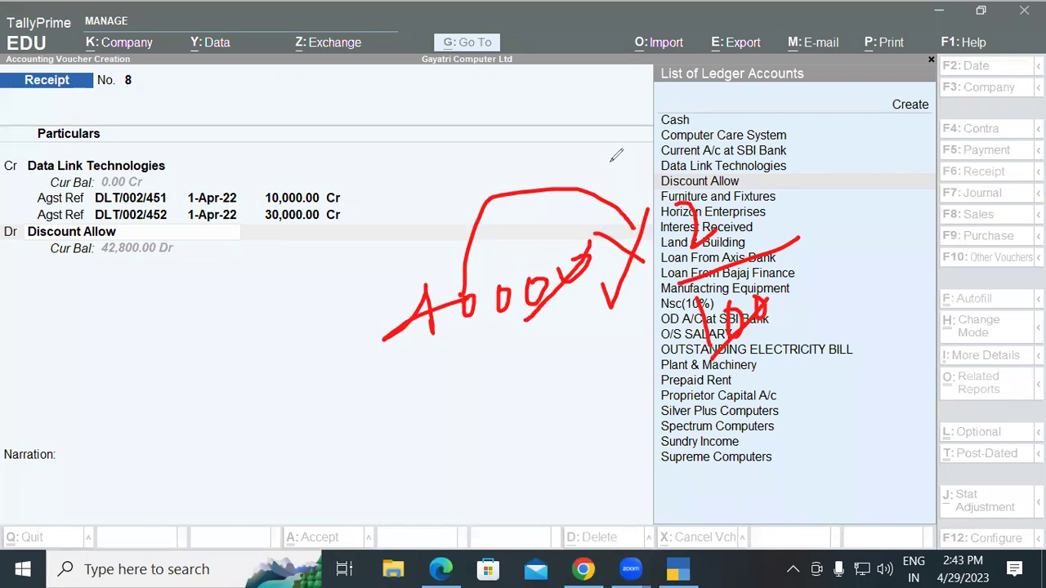
{"action": "key", "text": "e"}
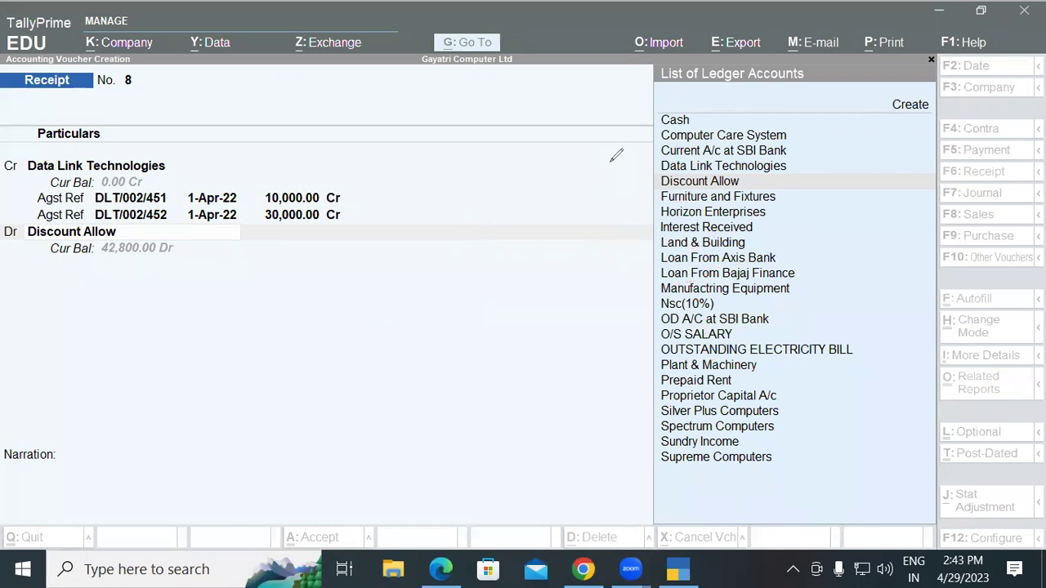
Keep Discount Allow as the first debit ledger of the Data Link Technologies receipt and set its debit to 800.00.
{"action": "left_click", "coordinate": [259, 236]}
{"action": "key", "text": "Return"}
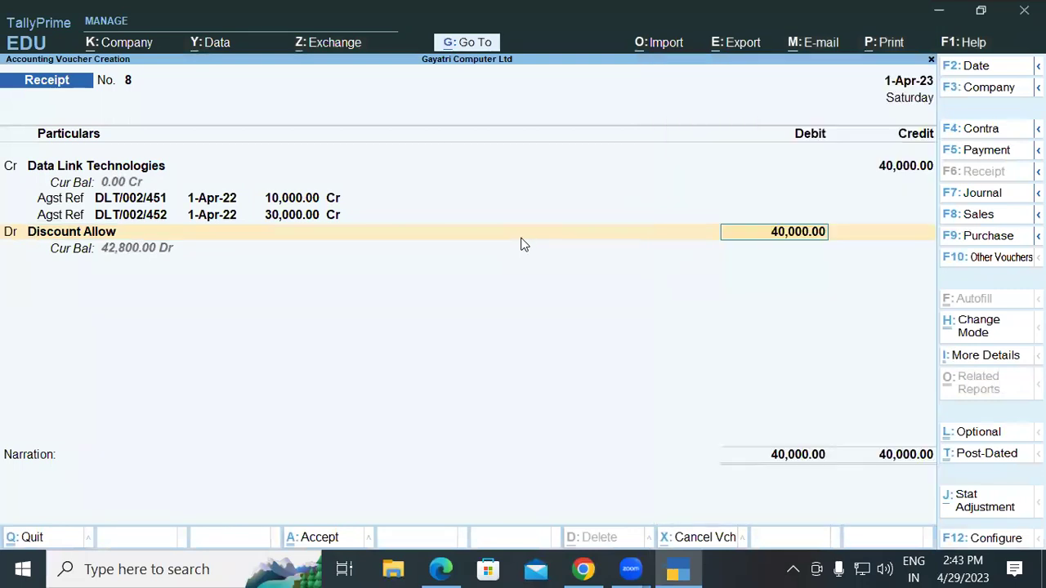
{"action": "type", "text": "800"}
{"action": "key", "text": "Return"}
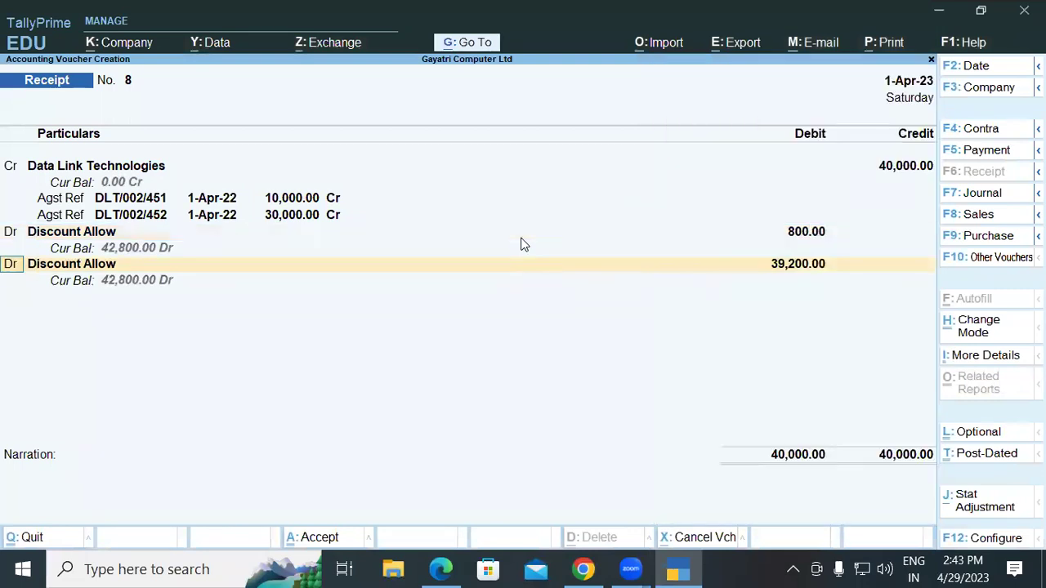
Debit the remaining 39,200.00 to Cash and accept the Data Link Technologies receipt voucher.
{"action": "key", "text": "Return"}
{"action": "type", "text": "CA"}
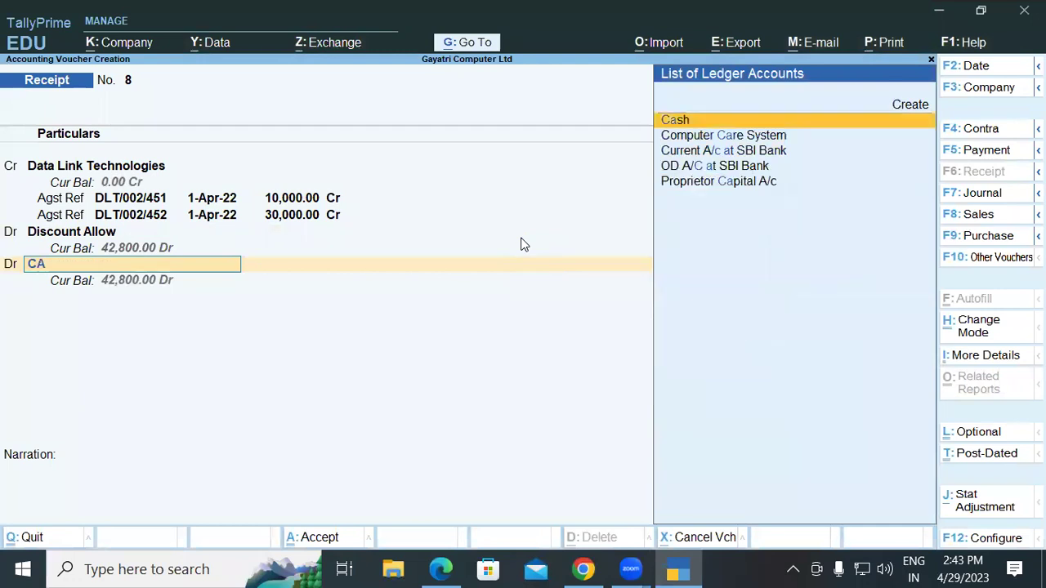
{"action": "type", "text": "S"}
{"action": "key", "text": "Return"}
{"action": "key", "text": "Return"}
{"action": "key", "text": "Return"}
{"action": "key", "text": "Return"}
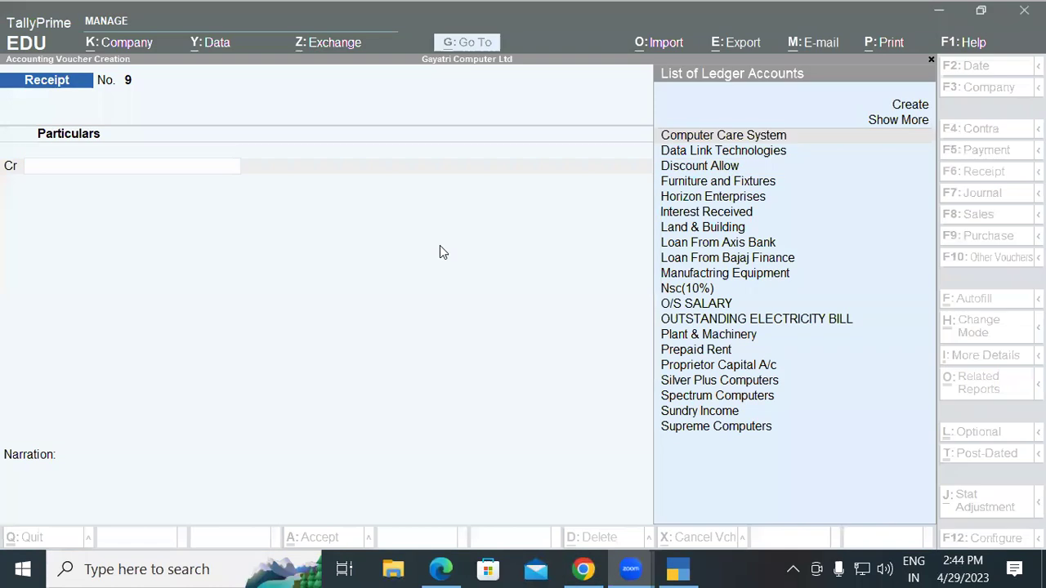
Switch to the PDF in Microsoft Edge and read exercise 9 about Spectrum Computers with its sample voucher.
{"action": "left_click", "coordinate": [440, 569]}
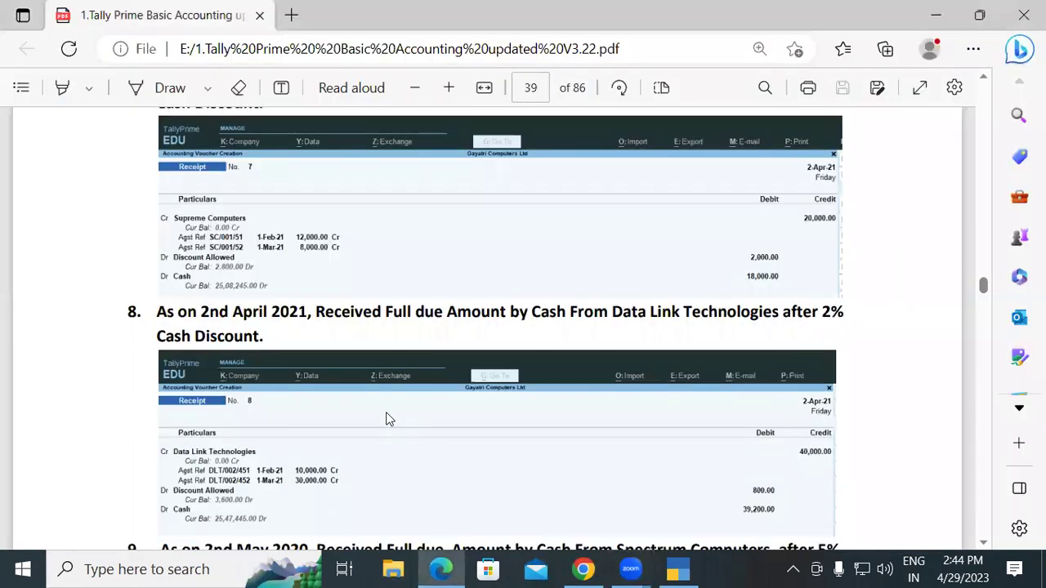
{"action": "scroll", "coordinate": [389, 418], "scroll_direction": "down", "scroll_amount": 3}
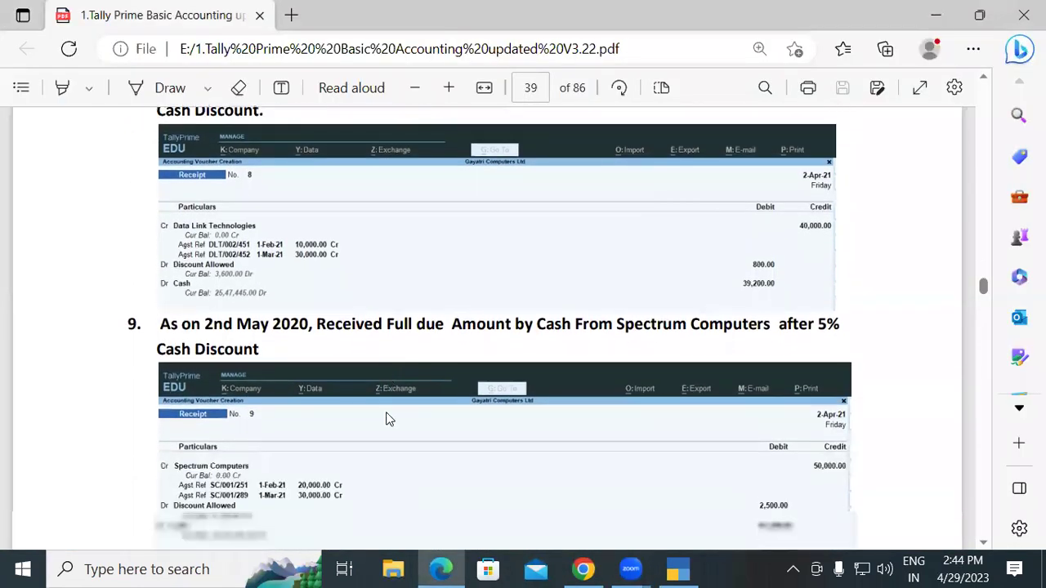
{"action": "scroll", "coordinate": [389, 418], "scroll_direction": "down", "scroll_amount": 1}
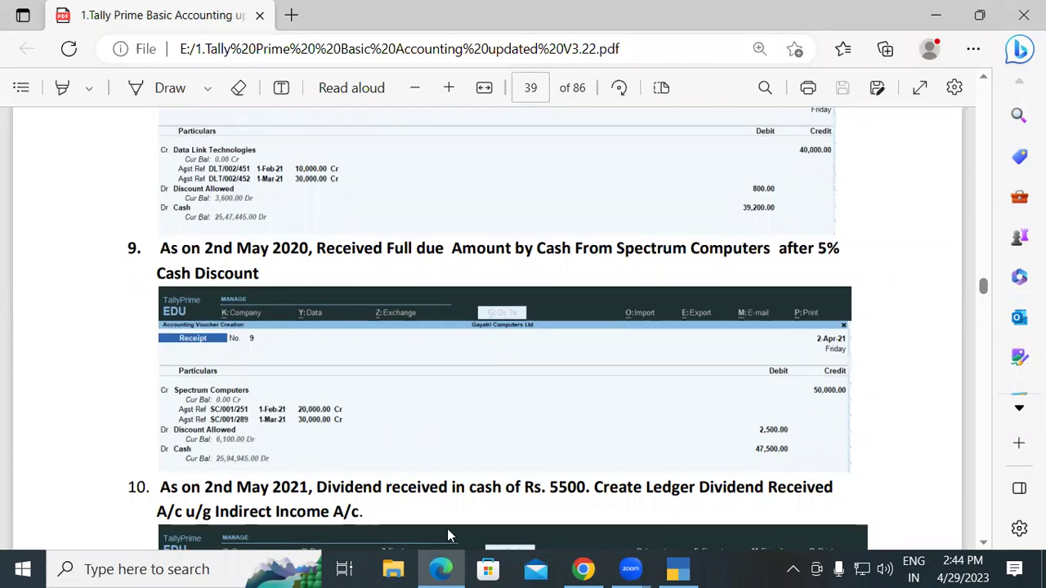
Switch to TallyPrime, credit Spectrum Computers in the new receipt and add an Agst Ref against bill SC/001/192 for 20,000.00.
{"action": "left_click", "coordinate": [677, 569]}
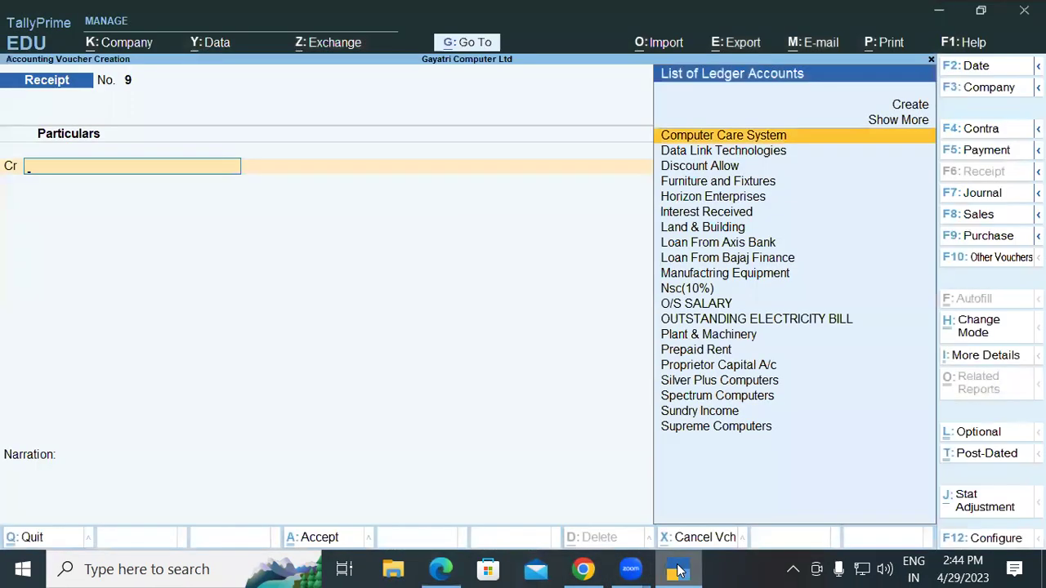
{"action": "type", "text": "SP"}
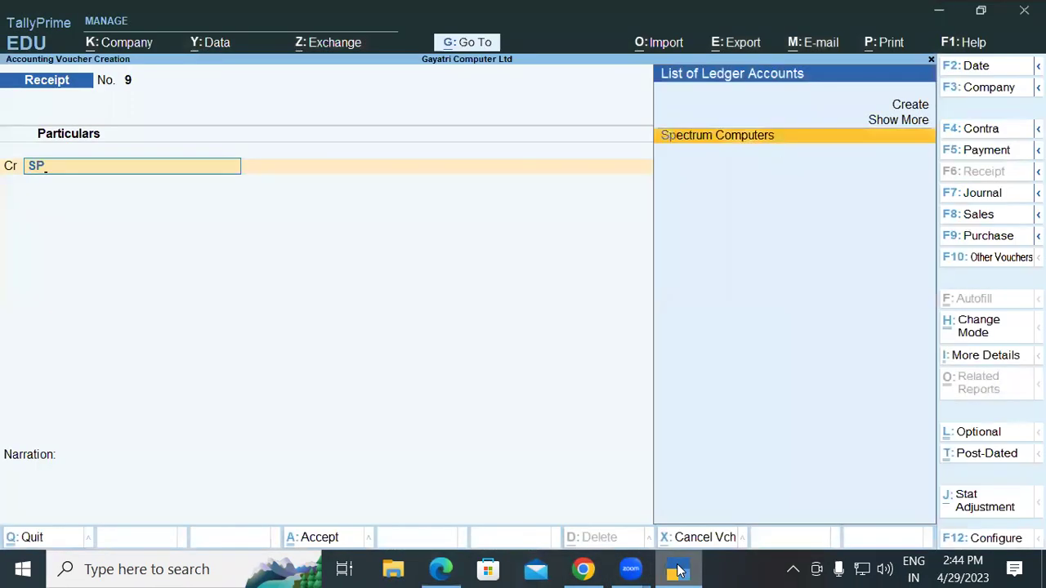
{"action": "key", "text": "Return"}
{"action": "key", "text": "Return"}
{"action": "key", "text": "Return"}
{"action": "key", "text": "Return"}
{"action": "key", "text": "Return"}
Add a second Agst Ref for Spectrum Computers against bill SC/001/193 for 30,000.00 and end the bill list.
{"action": "key", "text": "Down"}
{"action": "key", "text": "Down"}
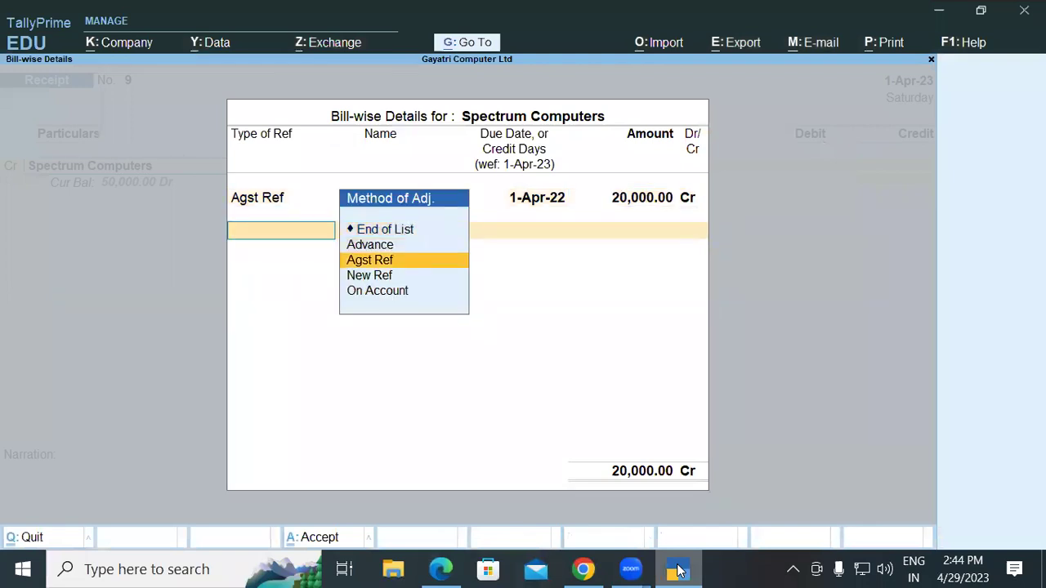
{"action": "key", "text": "Return"}
{"action": "key", "text": "Return"}
{"action": "key", "text": "Return"}
{"action": "key", "text": "Return"}
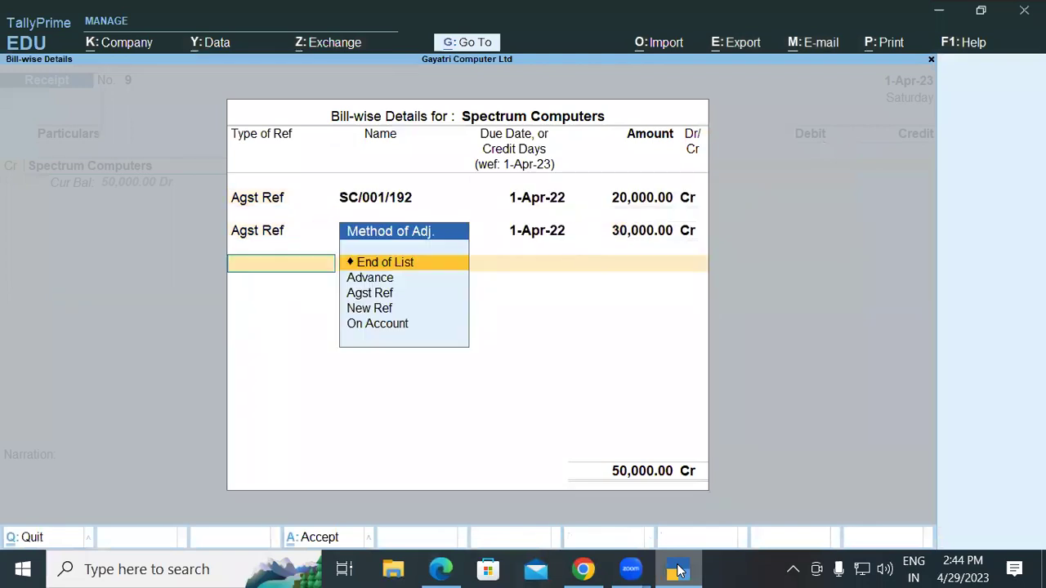
{"action": "key", "text": "Return"}
{"action": "key", "text": "Return"}
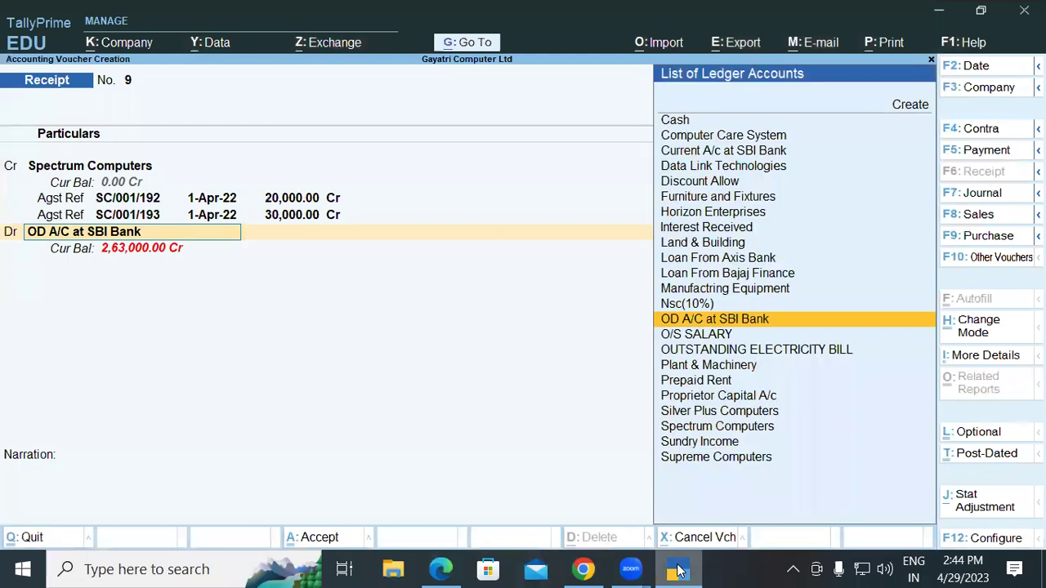
Choose Discount Allow as the debit ledger of the Spectrum Computers receipt and set its debit to 2500.
{"action": "type", "text": "D"}
{"action": "key", "text": "Down"}
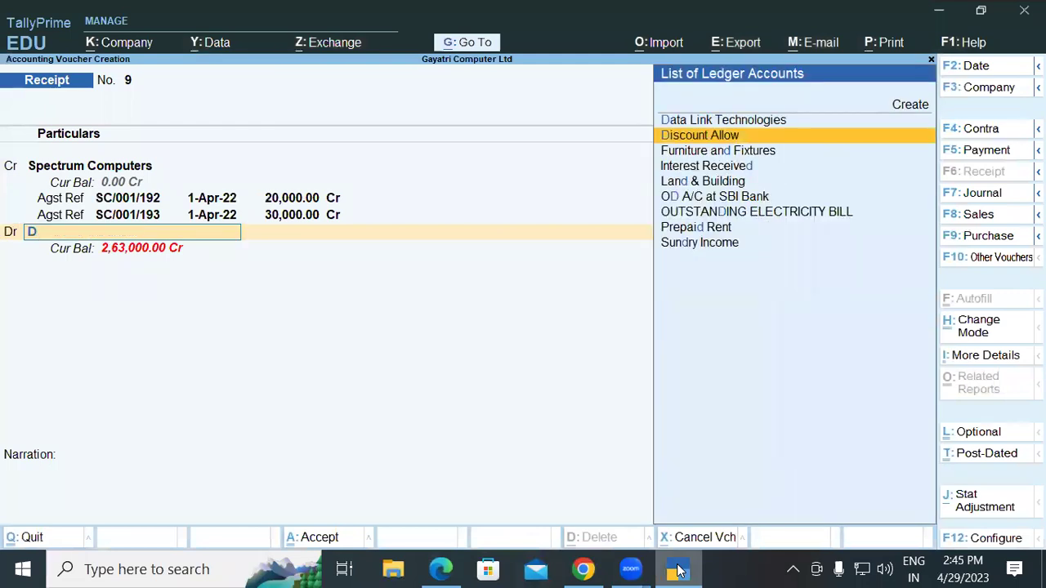
{"action": "key", "text": "Return"}
{"action": "type", "text": "2500"}
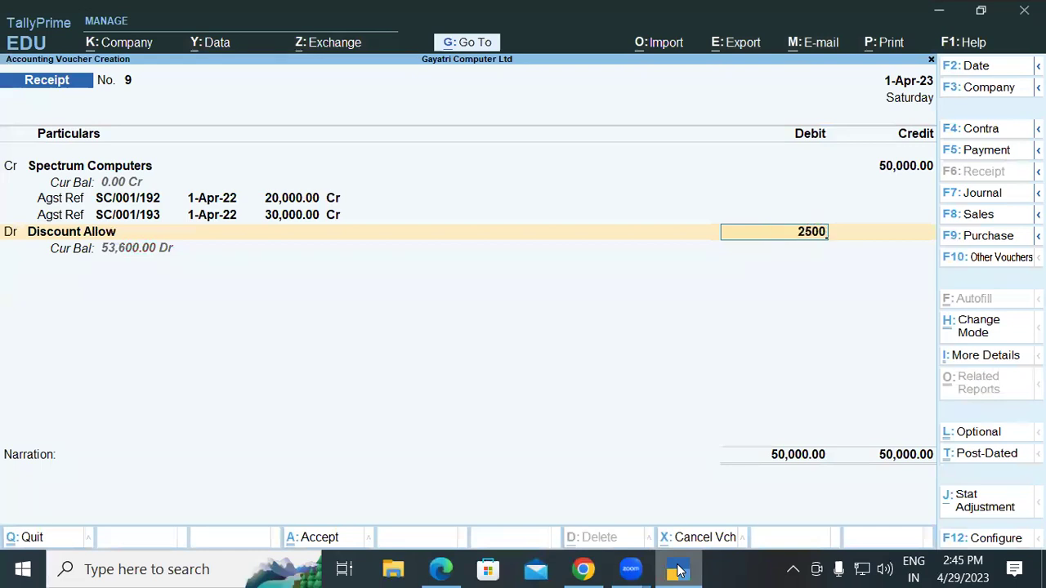
Keep the Discount Allow debit and choose Cash as the second debit ledger of the Spectrum Computers receipt.
{"action": "key", "text": "Return"}
{"action": "key", "text": "Return"}
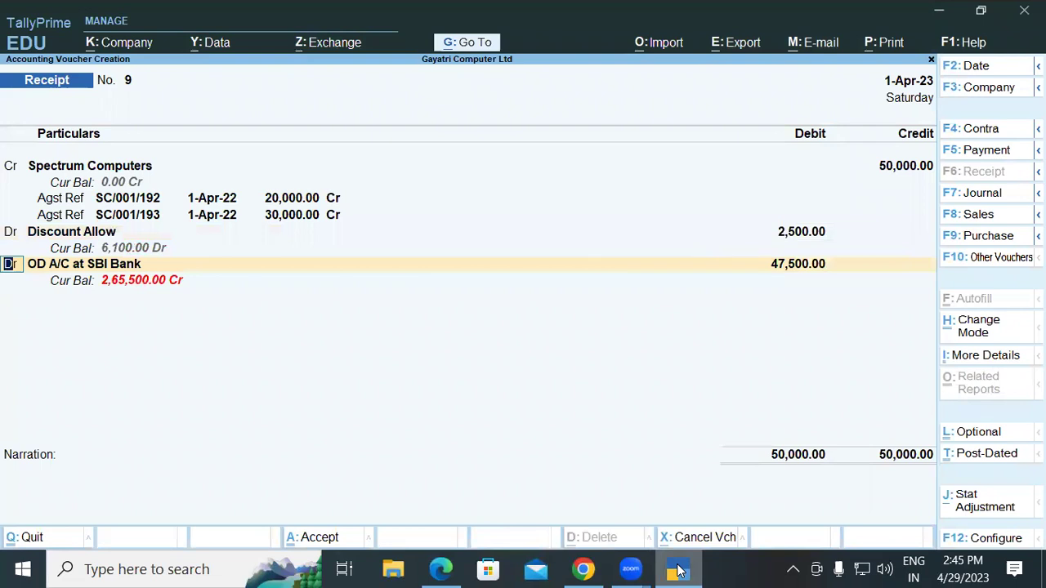
{"action": "type", "text": "CAS"}
{"action": "key", "text": "Return"}
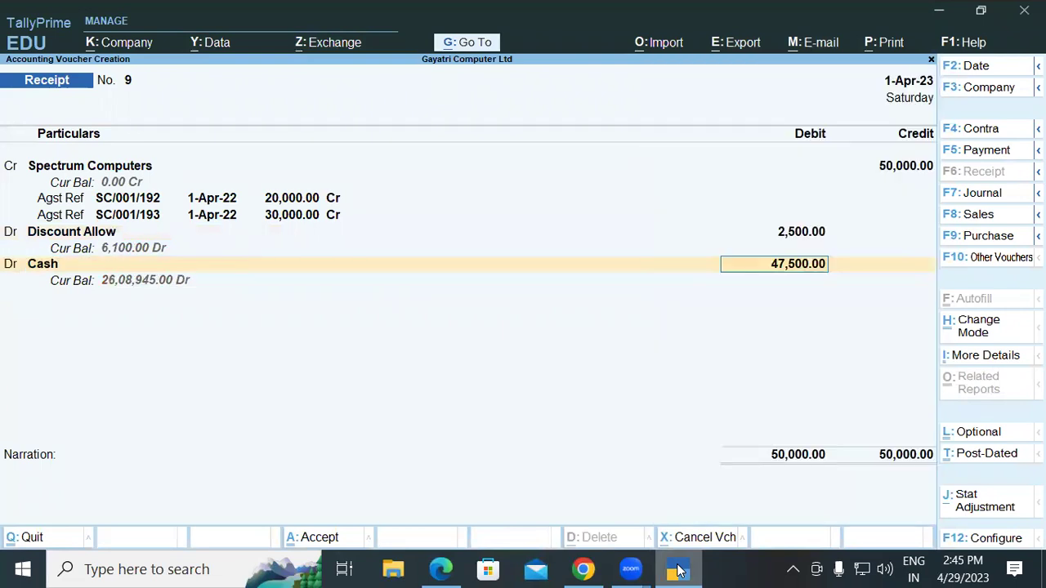
Check the sample voucher of exercise 9 in the Edge PDF, return to TallyPrime and save the receipt with Cash debited 47,500.00.
{"action": "left_click", "coordinate": [440, 570]}
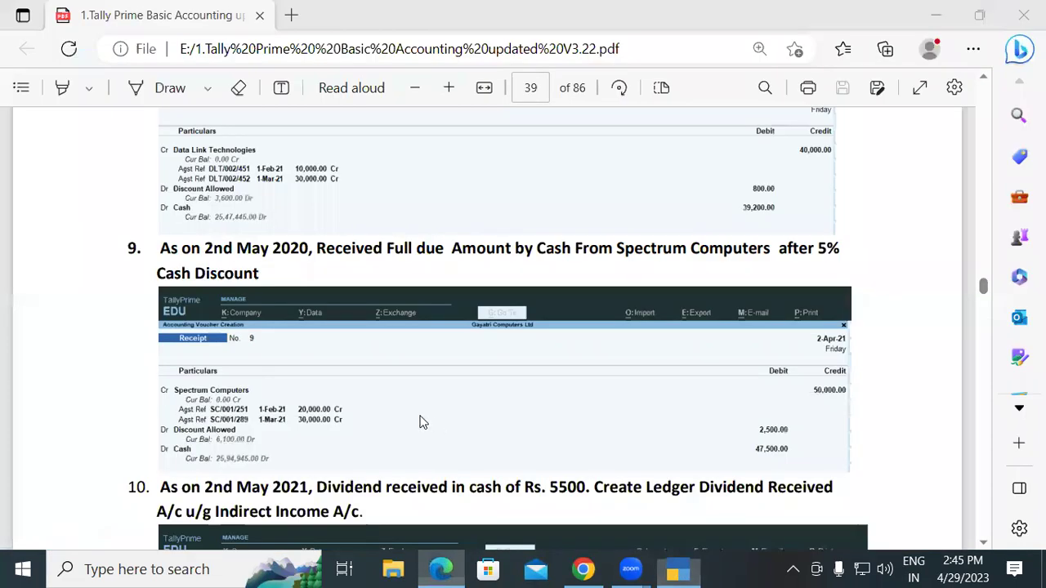
{"action": "left_click", "coordinate": [676, 569]}
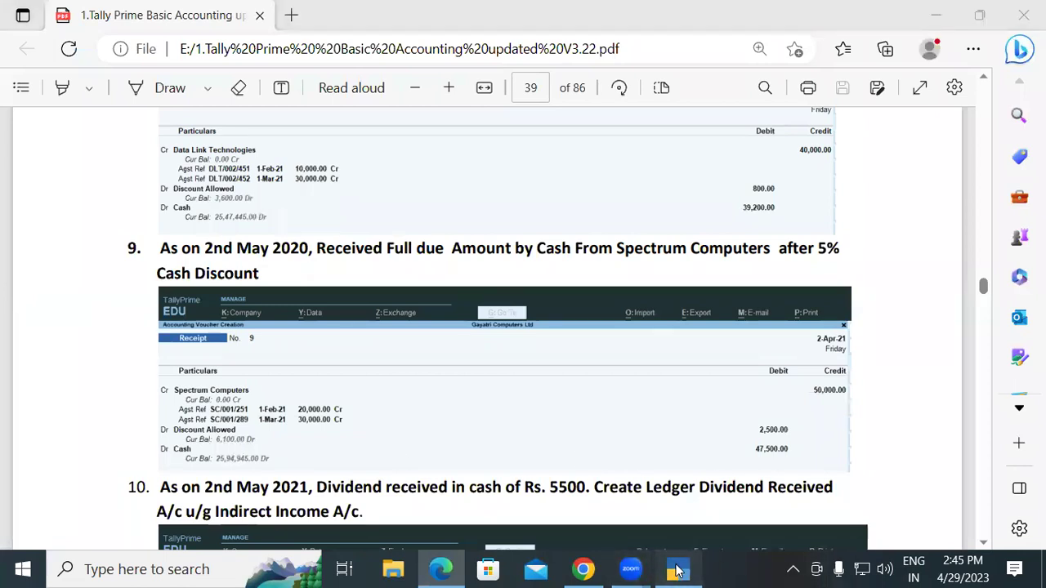
{"action": "key", "text": "Return"}
{"action": "key", "text": "Return"}
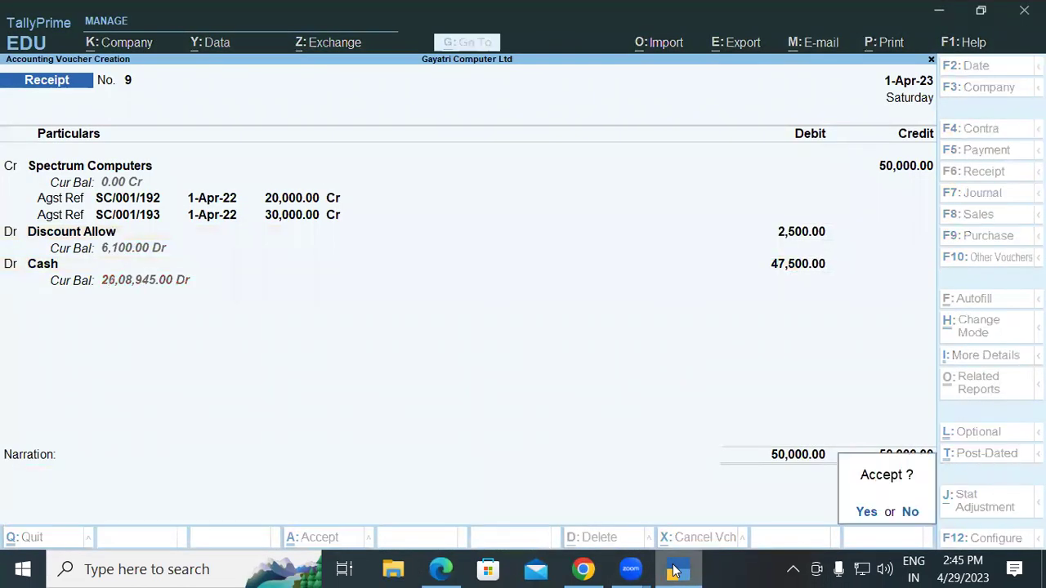
{"action": "key", "text": "Return"}
Switch to the PDF in Microsoft Edge and select the word "Dividend" in exercise 10.
{"action": "left_click", "coordinate": [439, 569]}
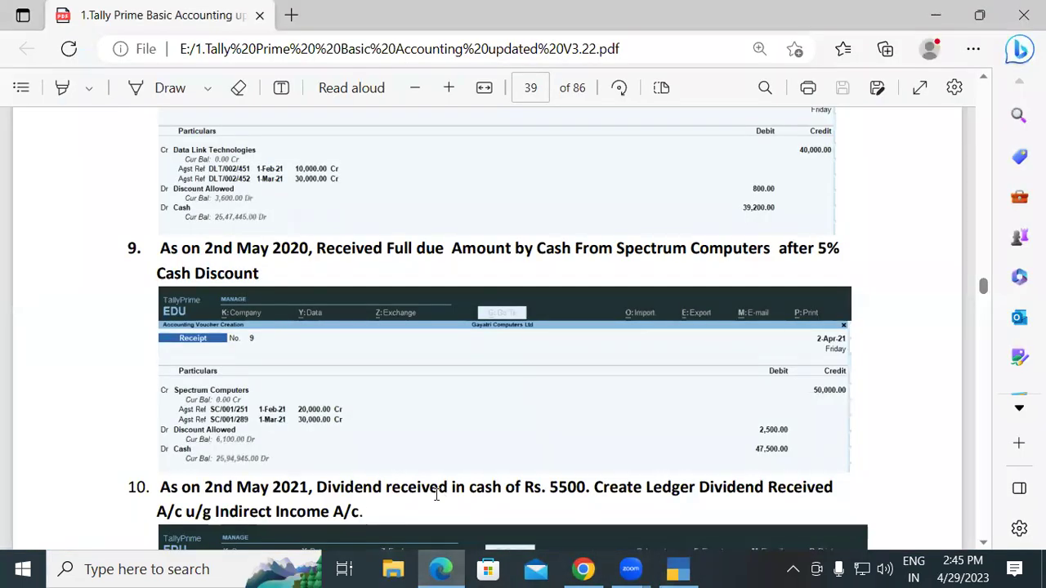
{"action": "left_click_drag", "start_coordinate": [317, 489], "coordinate": [383, 489]}
{"action": "mouse_move", "coordinate": [579, 570]}
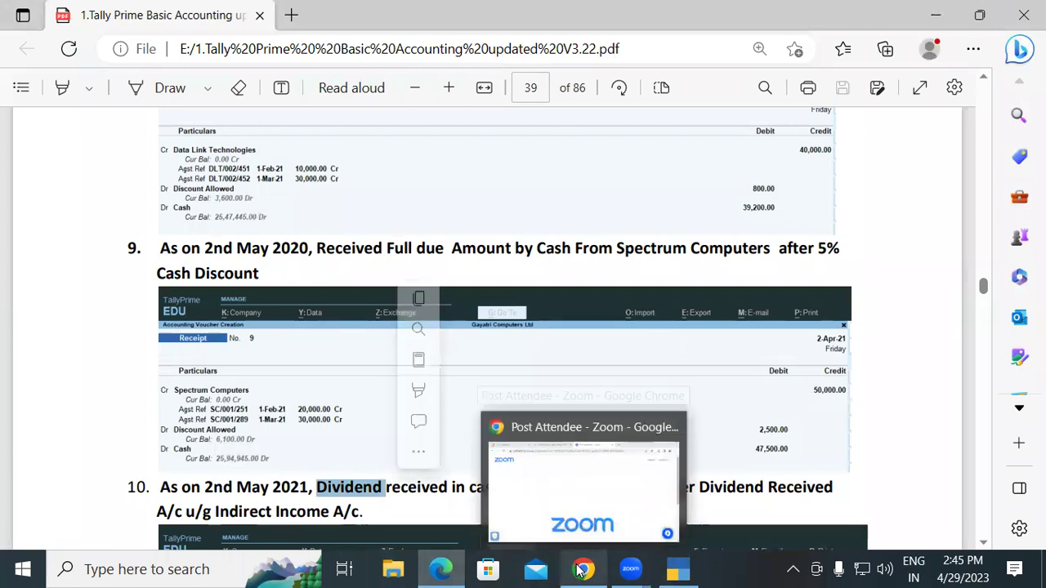